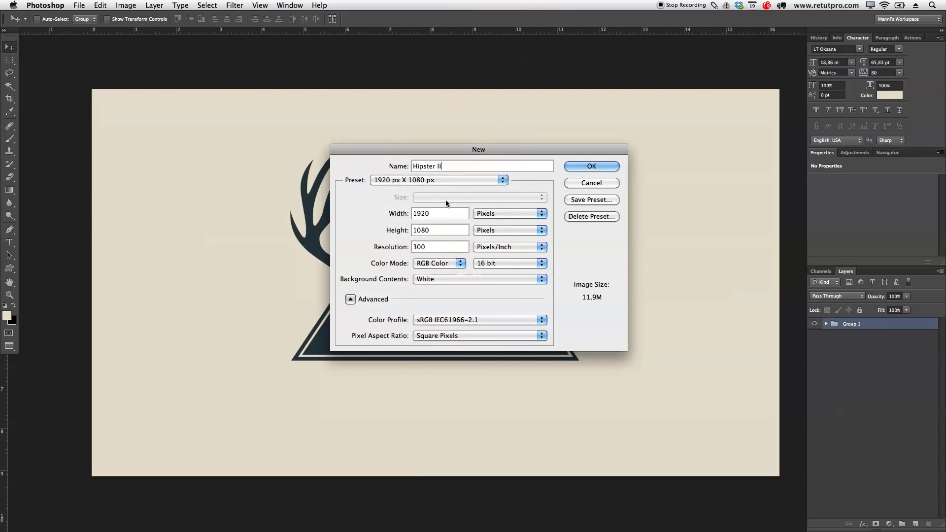
# Create the 1920 x 1080 px document Hipster II at 300 pixels/inch in 16-bit RGB with a white background.
pyautogui.click(594, 167)
pyautogui.moveTo(629, 167); pyautogui.dragTo(599, 165)
pyautogui.click(882, 296)
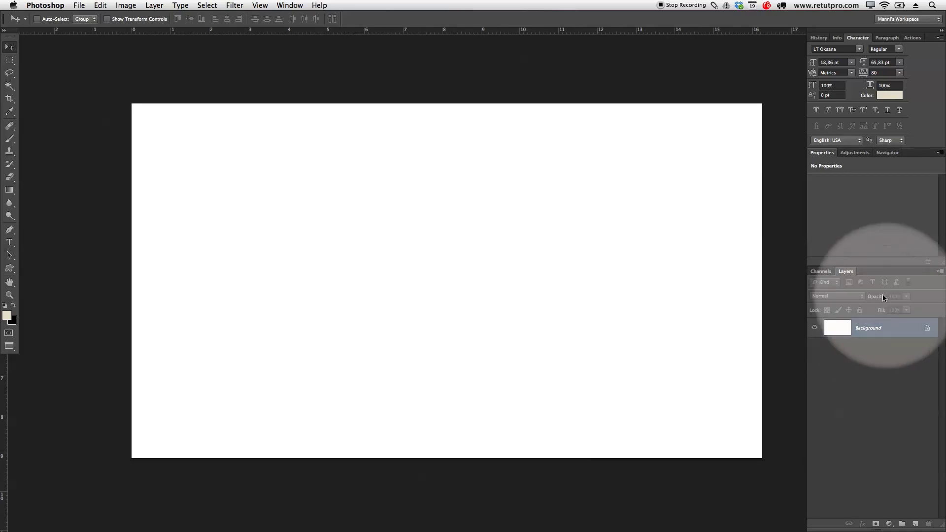
# Convert the locked background into a regular layer named Background.
pyautogui.doubleClick(873, 331)
pyautogui.moveTo(628, 325); pyautogui.dragTo(546, 325)
pyautogui.write('Background')
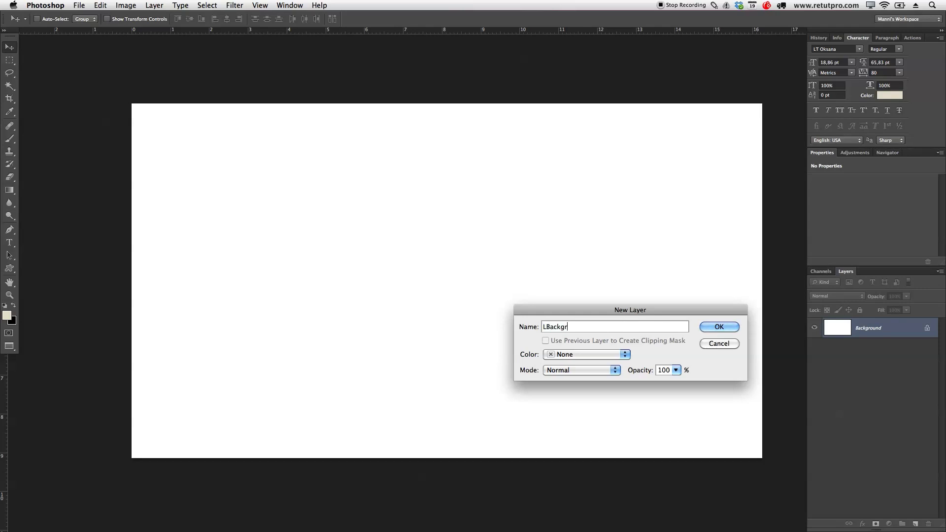
pyautogui.click(544, 327)
pyautogui.press('BackSpace')
pyautogui.click(720, 327)
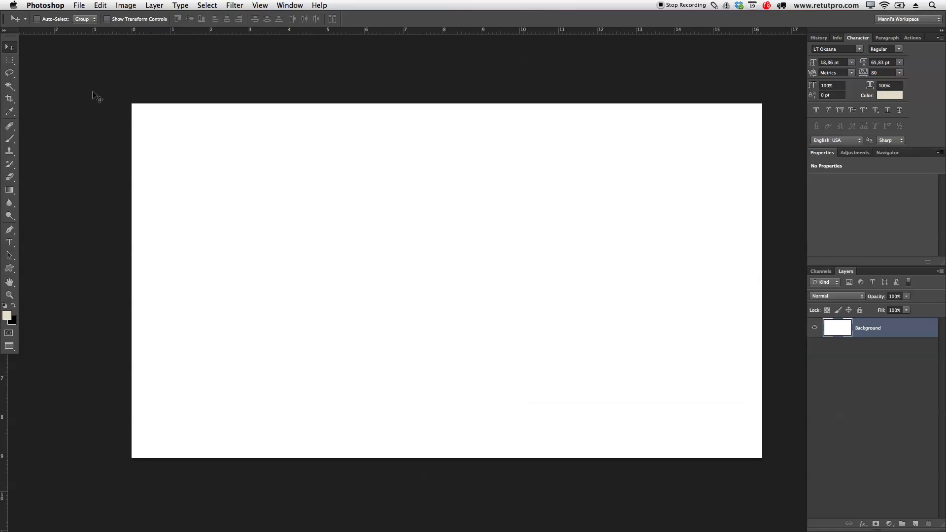
# Select the entire canvas and start filling the Background layer with a custom color.
pyautogui.click(14, 60)
pyautogui.moveTo(99, 123); pyautogui.dragTo(777, 497)
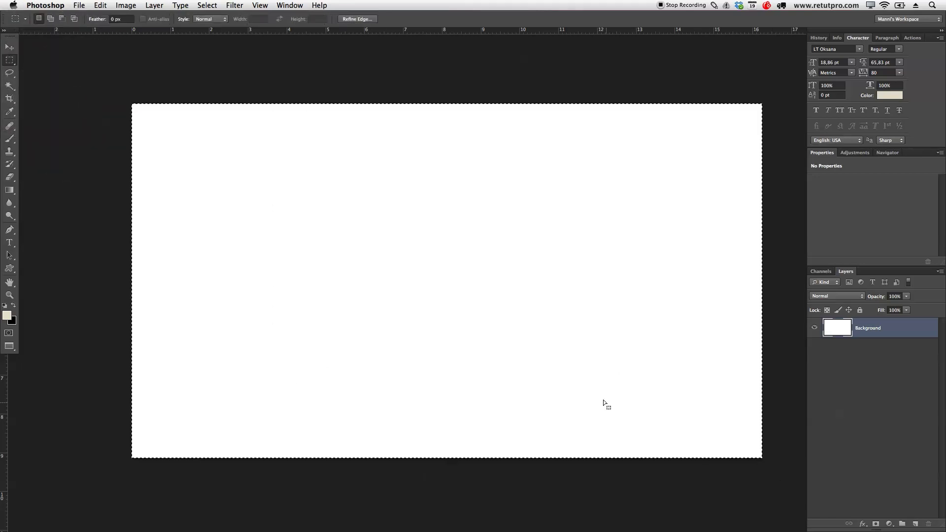
pyautogui.rightClick(506, 299)
pyautogui.click(521, 421)
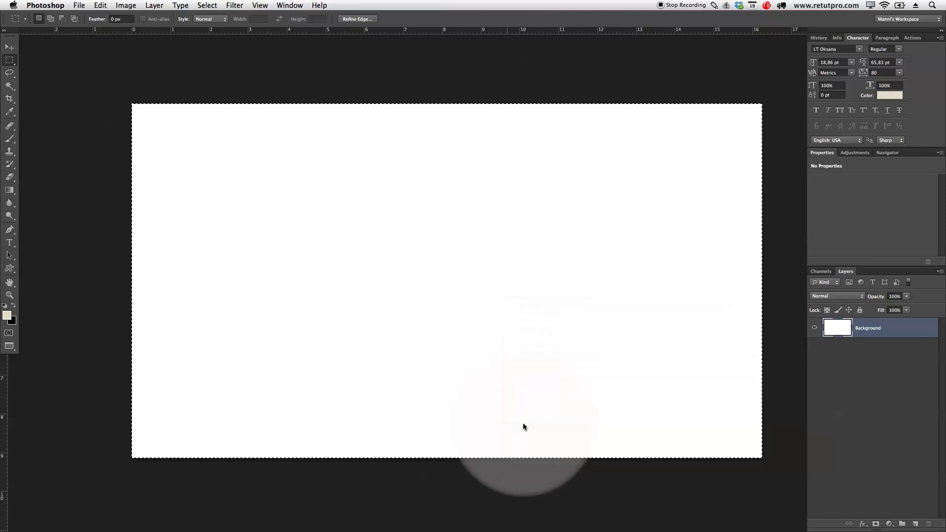
pyautogui.click(642, 119)
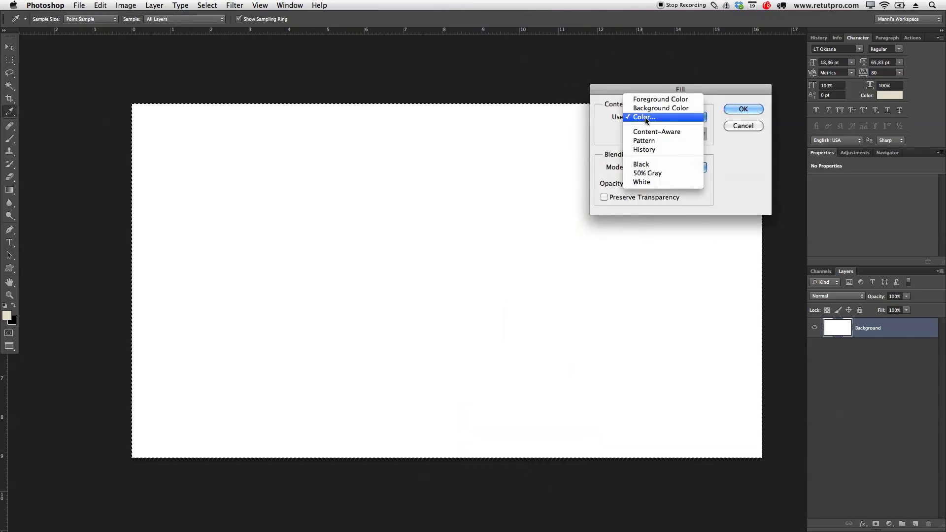
pyautogui.click(646, 119)
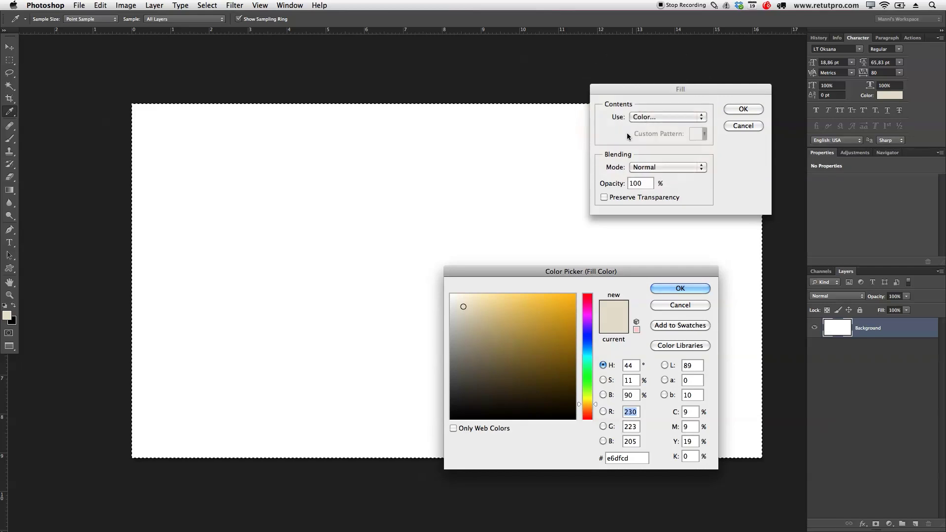
# Fill the selected canvas with a light beige, about #e6ddc2, and clear the selection.
pyautogui.moveTo(607, 275); pyautogui.dragTo(553, 201)
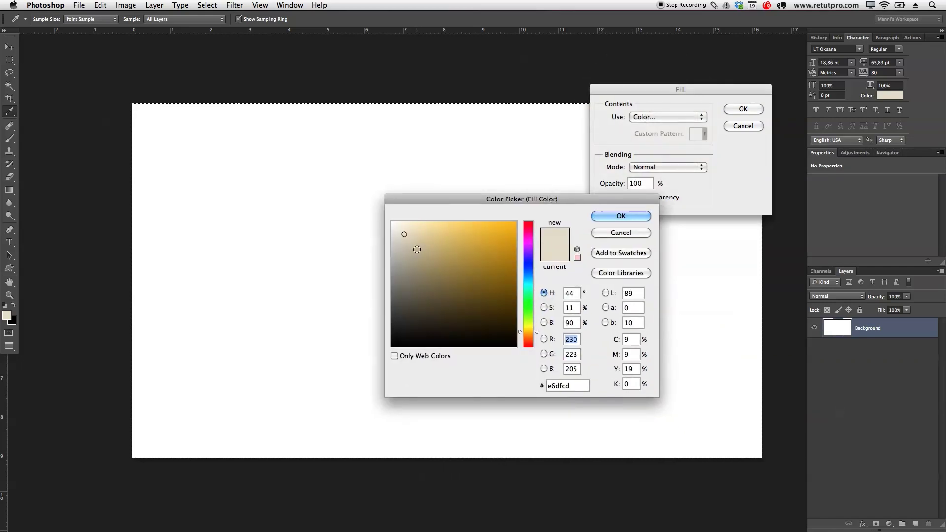
pyautogui.click(406, 235)
pyautogui.click(536, 331)
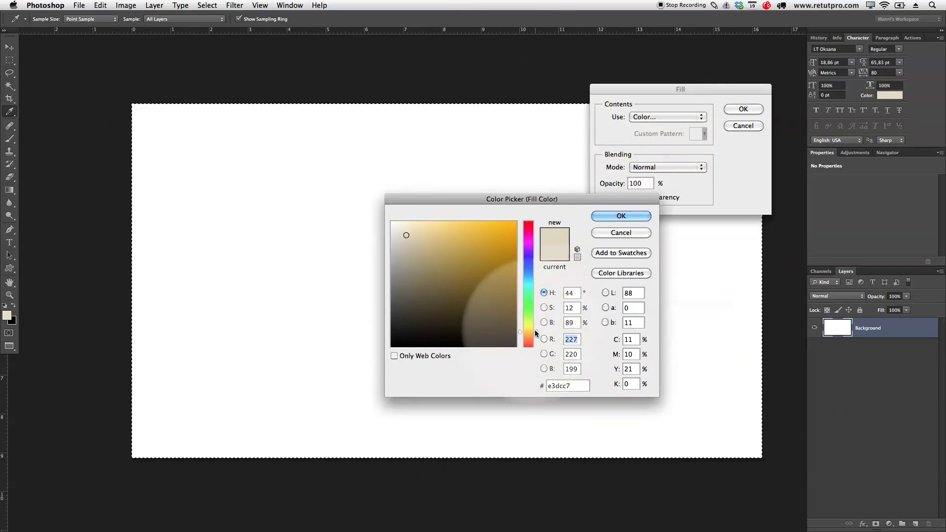
pyautogui.click(536, 333)
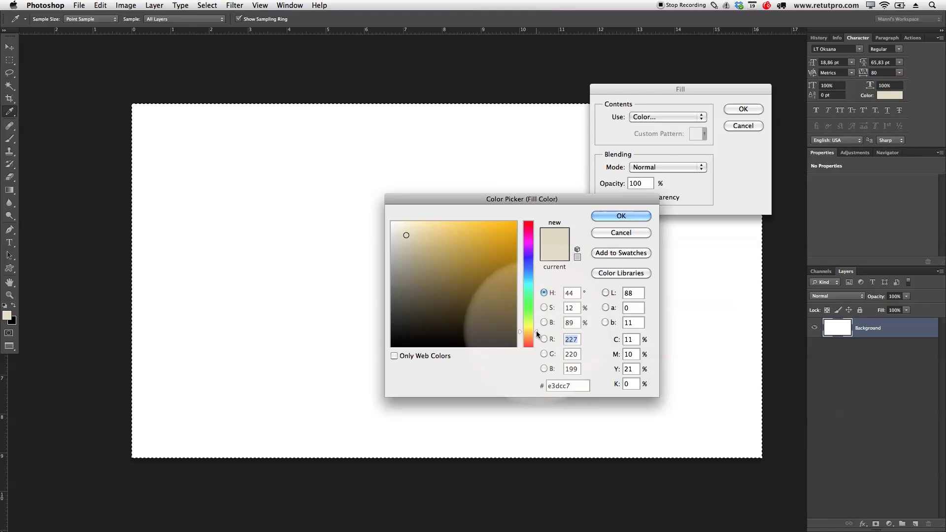
pyautogui.click(537, 333)
pyautogui.moveTo(408, 238); pyautogui.dragTo(410, 233)
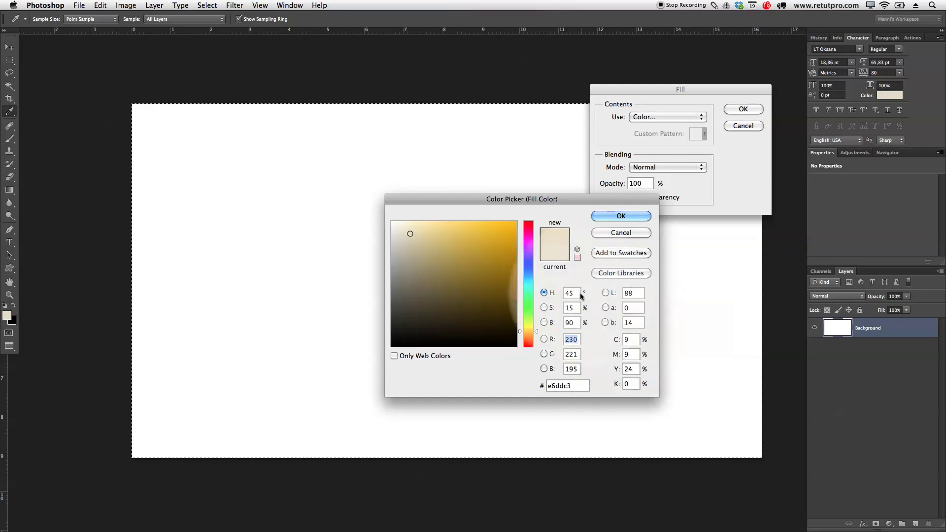
pyautogui.click(411, 234)
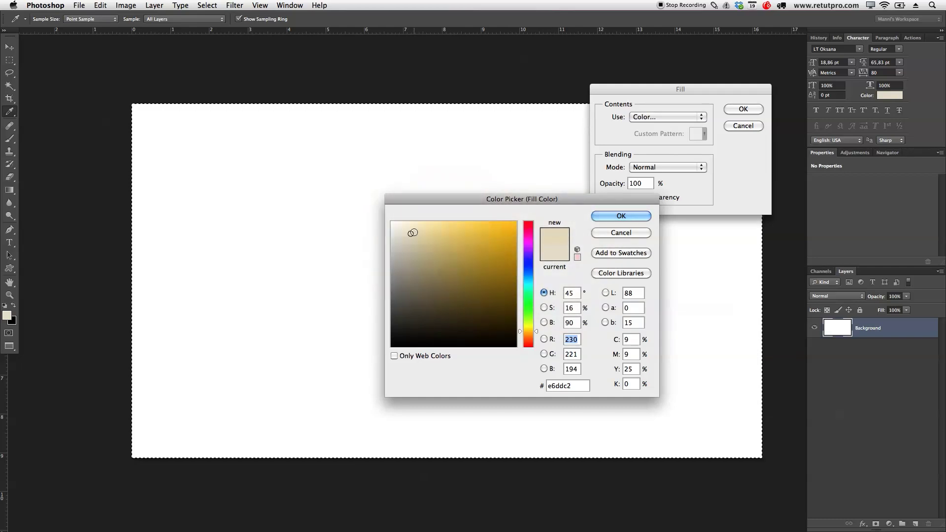
pyautogui.click(411, 233)
pyautogui.click(612, 216)
pyautogui.click(750, 110)
pyautogui.press('m')
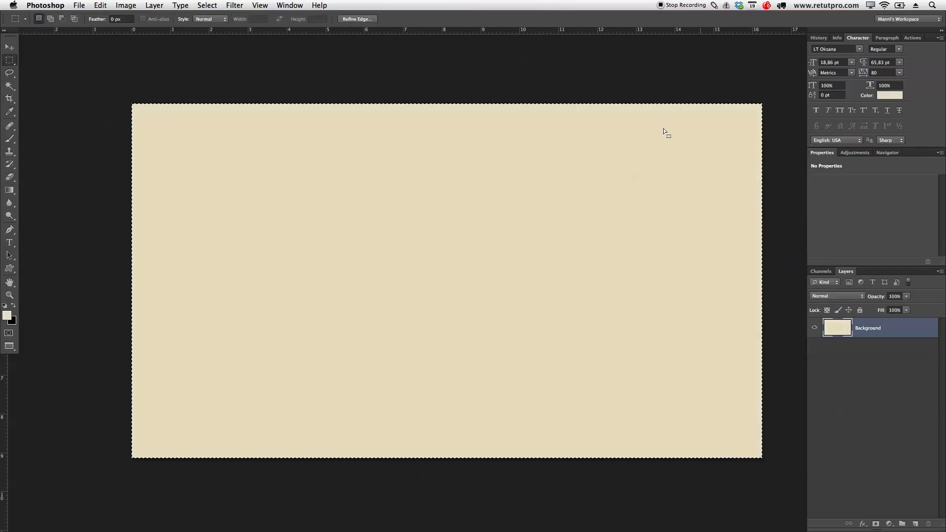
pyautogui.click(640, 245)
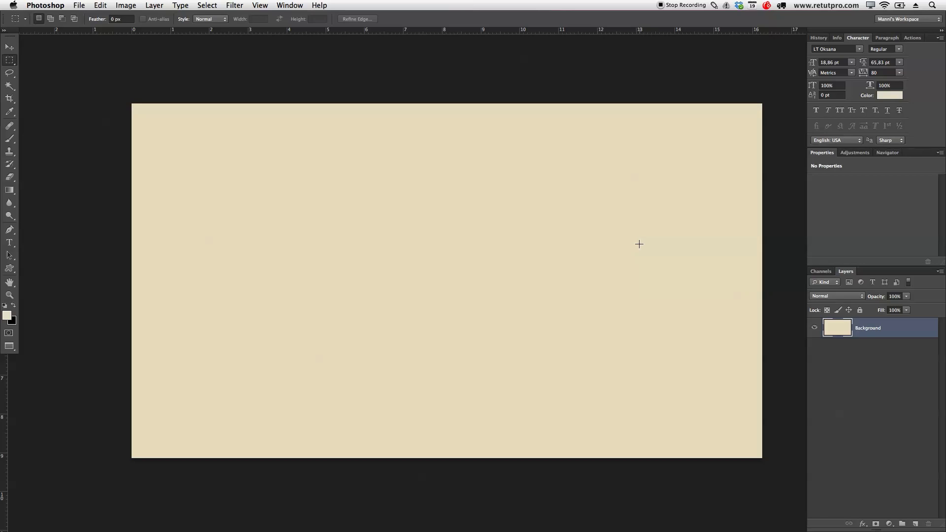
# Cycle the screen mode back to windowed view and move the Untitled-1 document out of the shared window with Hipster II.
pyautogui.press('f')
pyautogui.press('f')
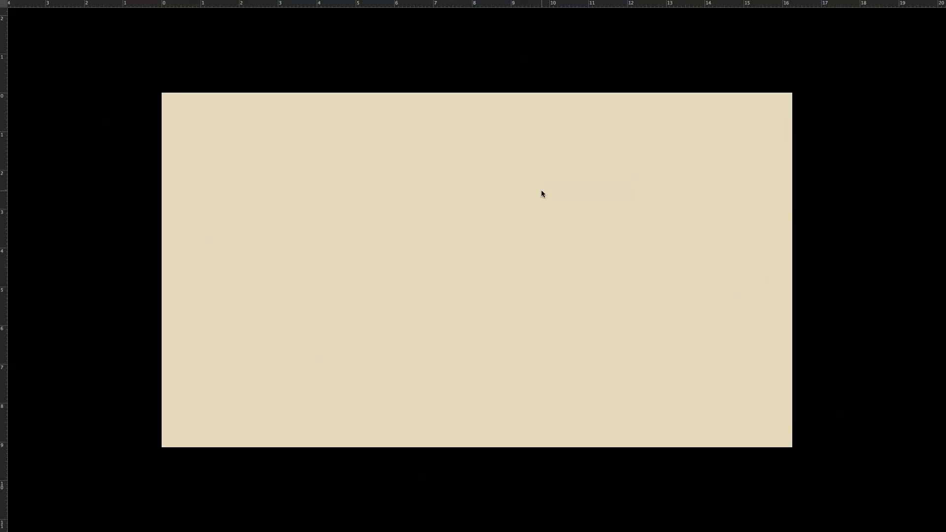
pyautogui.press('f')
pyautogui.moveTo(281, 45); pyautogui.dragTo(321, 87)
pyautogui.click(138, 46)
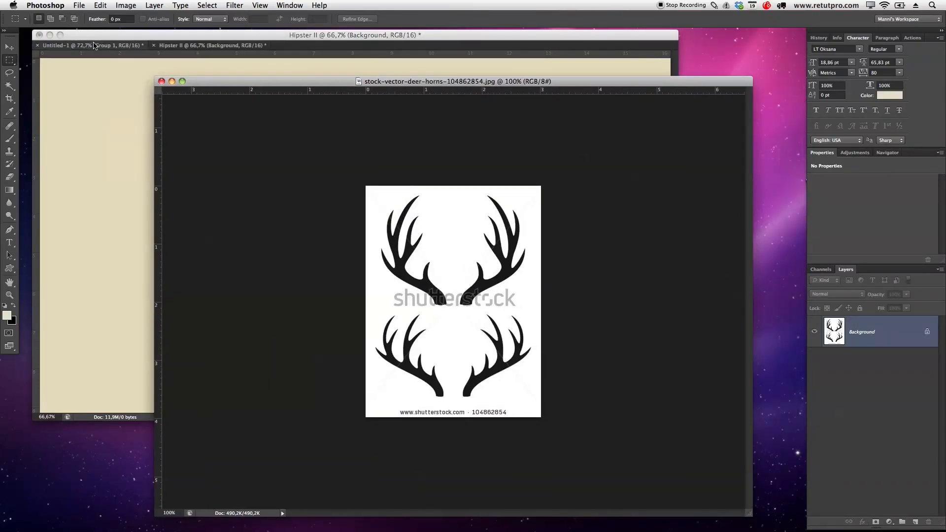
pyautogui.moveTo(105, 49); pyautogui.dragTo(73, 522)
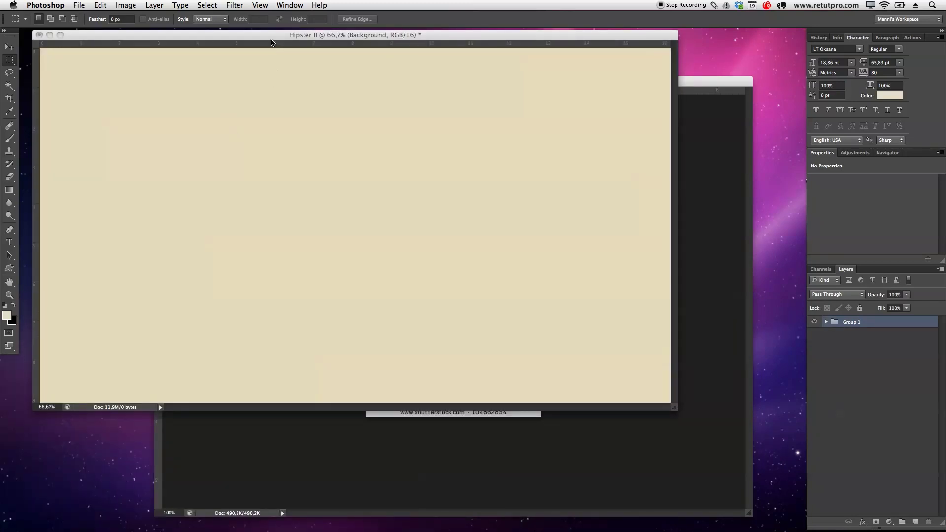
# Bring the deer horns image to the front, then return to Hipster II in full-screen view with the canvas centred.
pyautogui.click(275, 39)
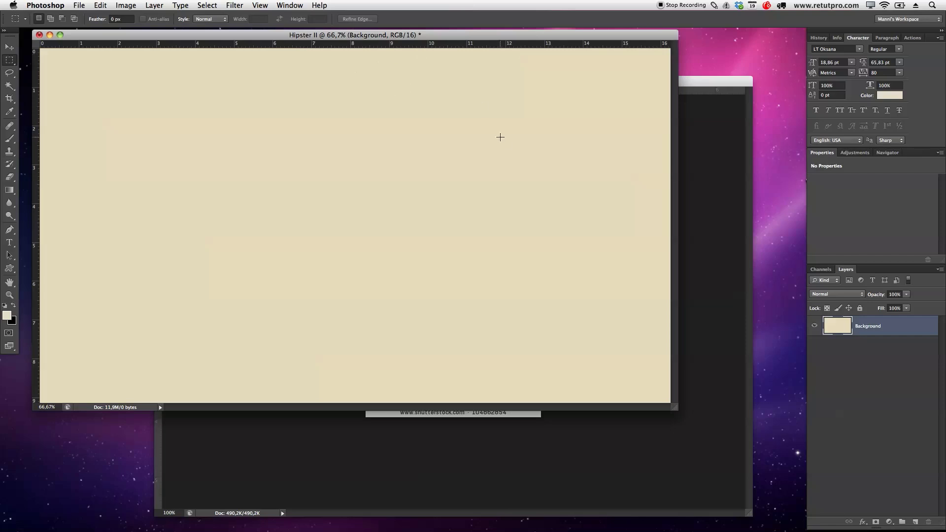
pyautogui.click(704, 204)
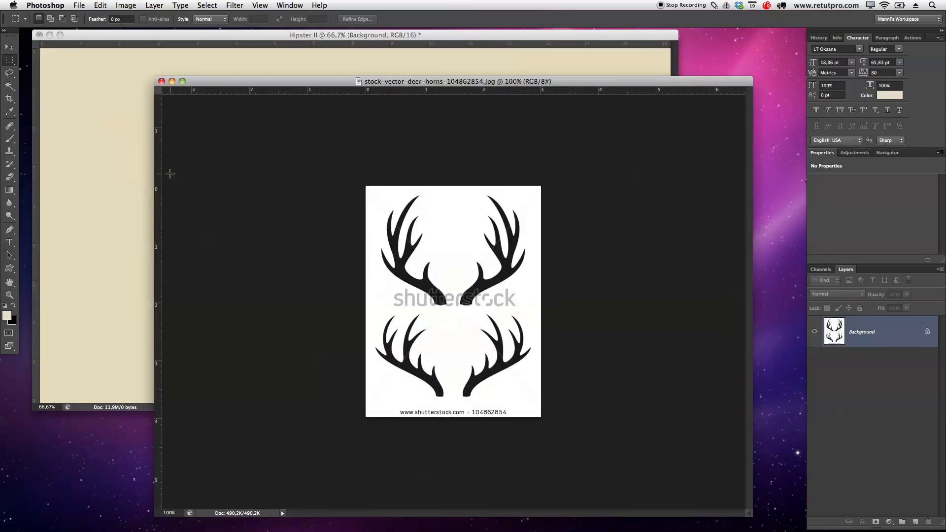
pyautogui.click(142, 171)
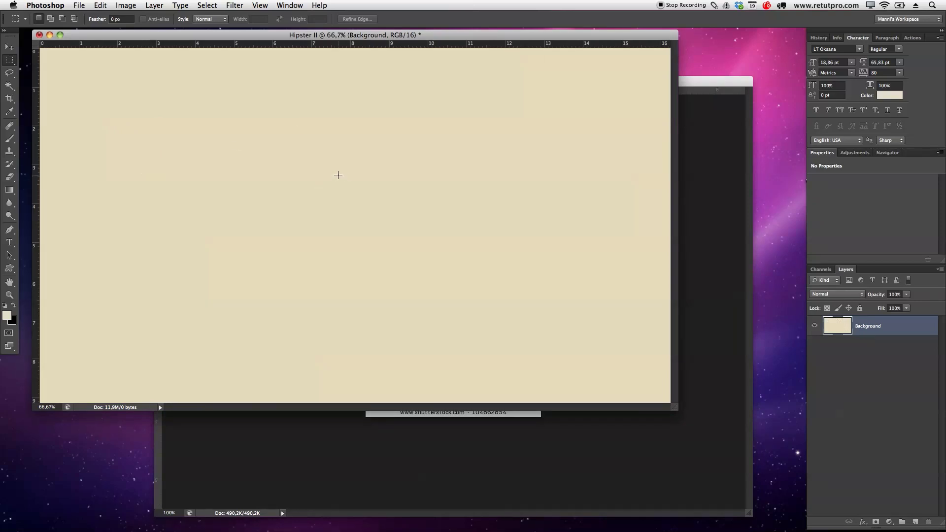
pyautogui.press('f')
pyautogui.moveTo(545, 230); pyautogui.dragTo(513, 229)
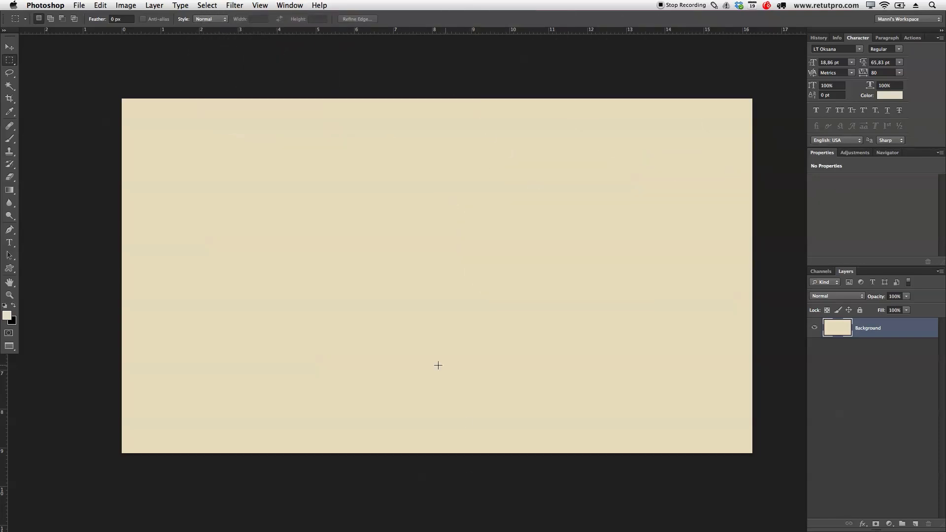
# Add centre guides by running the 50% Guide Lines action, and create a horizontal guide at 80%.
pyautogui.click(911, 38)
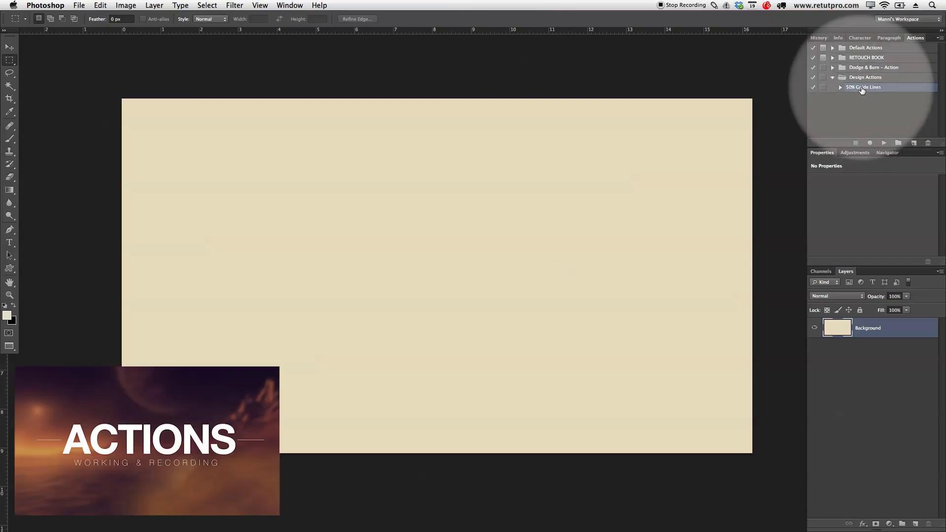
pyautogui.click(886, 143)
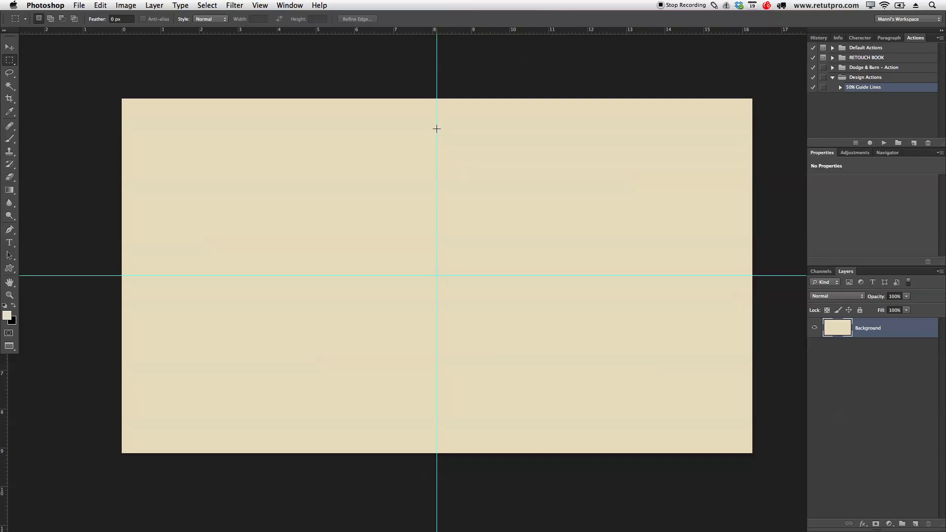
pyautogui.click(252, 4)
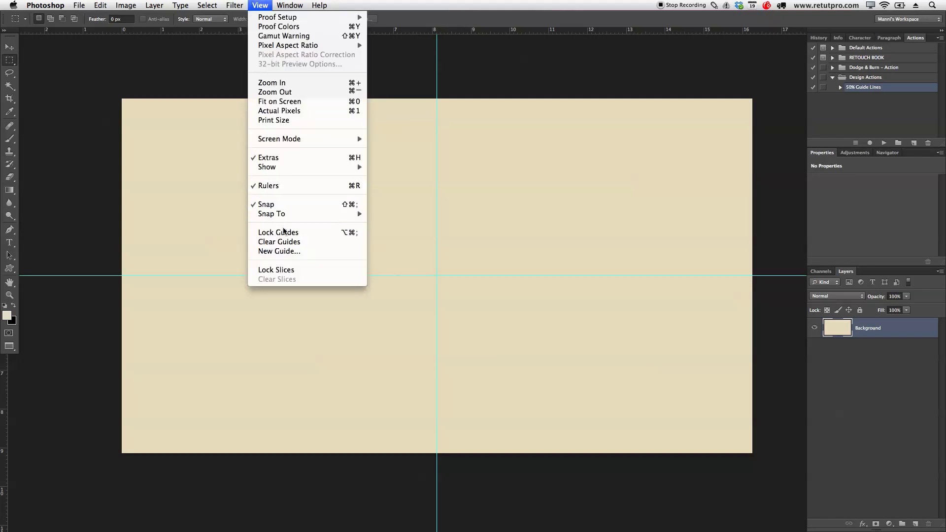
pyautogui.click(279, 251)
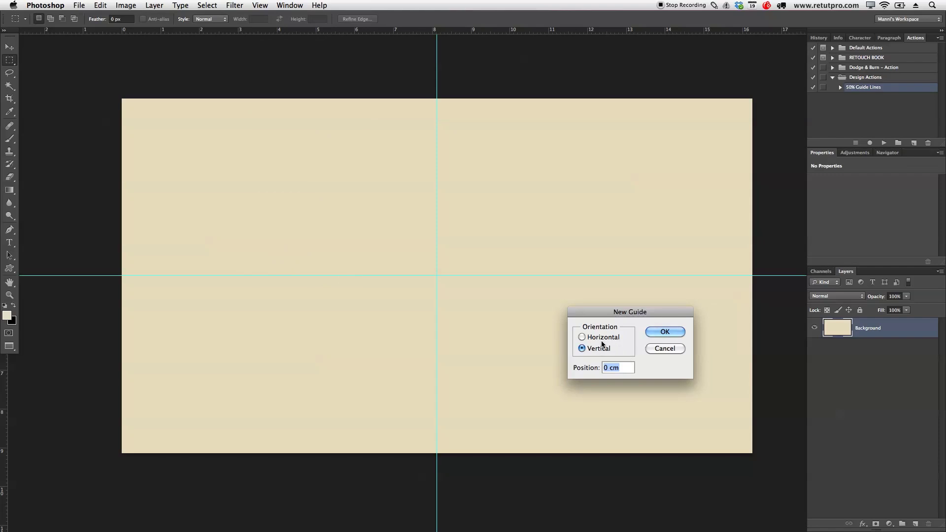
pyautogui.click(599, 339)
pyautogui.click(623, 365)
pyautogui.tripleClick(623, 365)
pyautogui.click(557, 374)
pyautogui.write('80%')
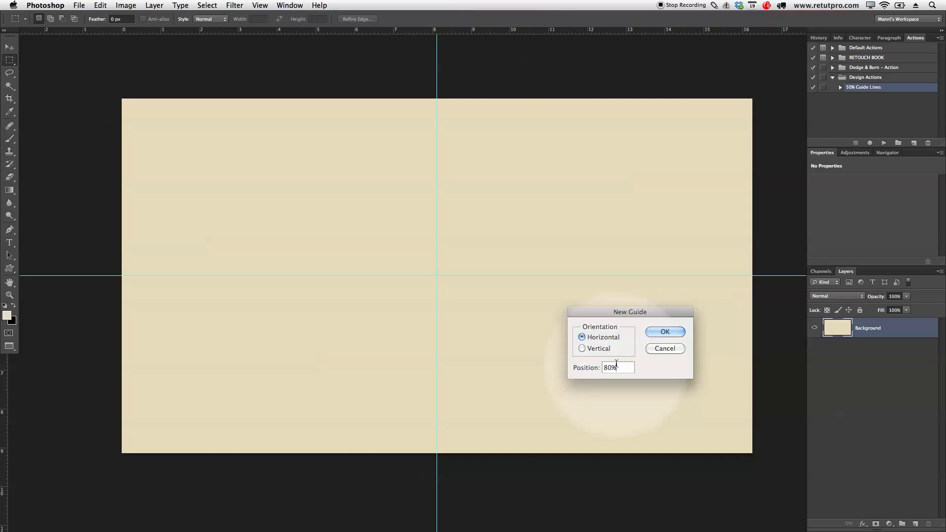
pyautogui.click(682, 331)
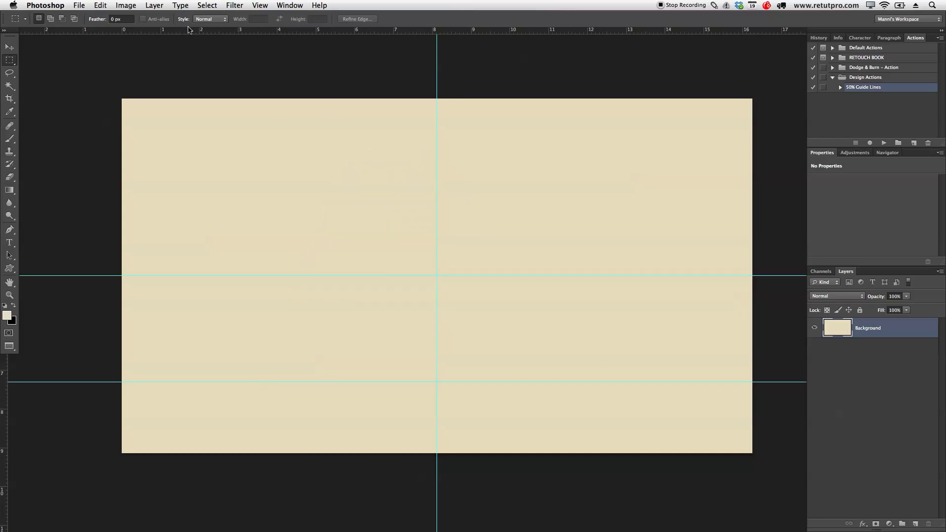
# Create a vertical guide at 30% of the canvas width.
pyautogui.click(235, 5)
pyautogui.moveTo(260, 5)
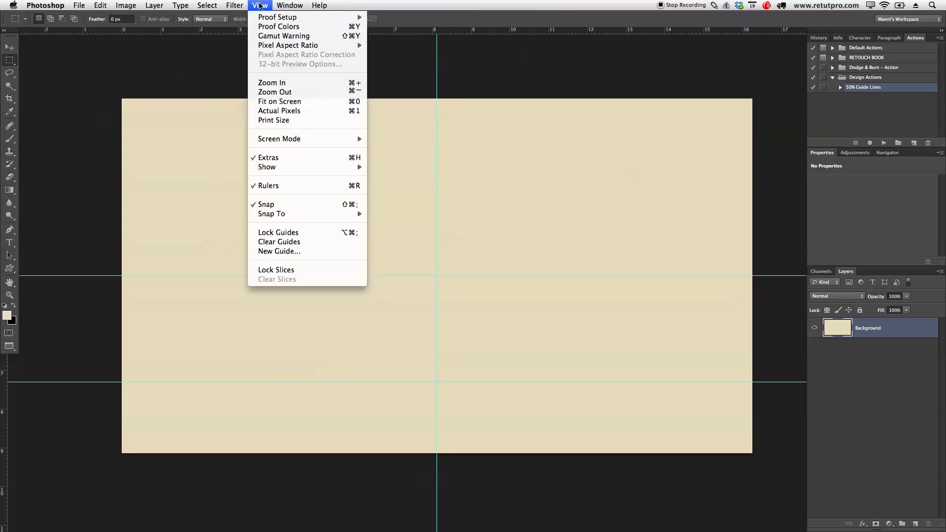
pyautogui.click(296, 254)
pyautogui.click(595, 349)
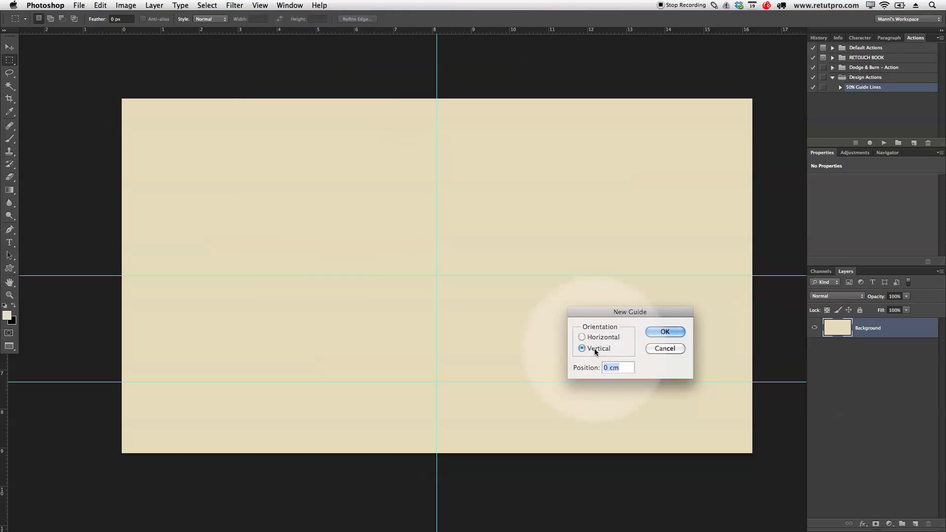
pyautogui.write('30%')
pyautogui.click(672, 331)
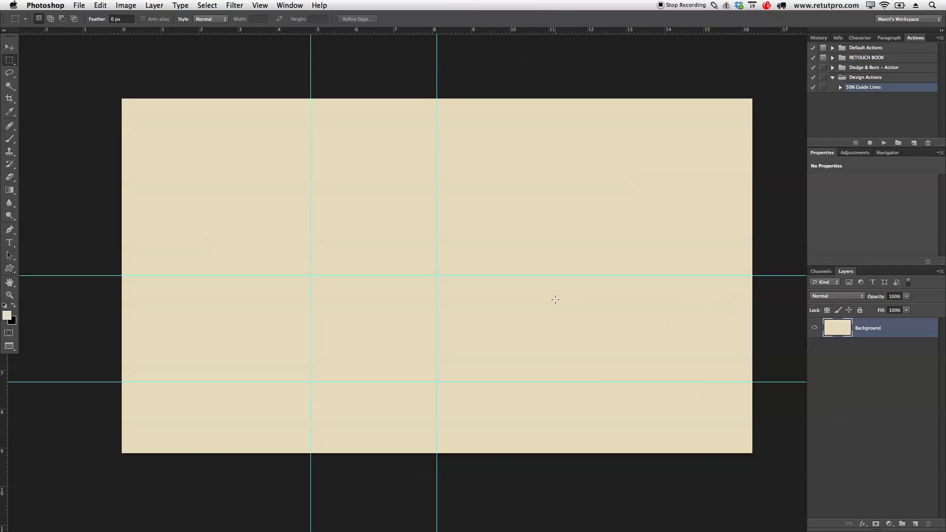
# Create a vertical guide at 70% and place a horizontal guide about 2 cm below the canvas's top edge.
pyautogui.click(235, 5)
pyautogui.moveTo(260, 5)
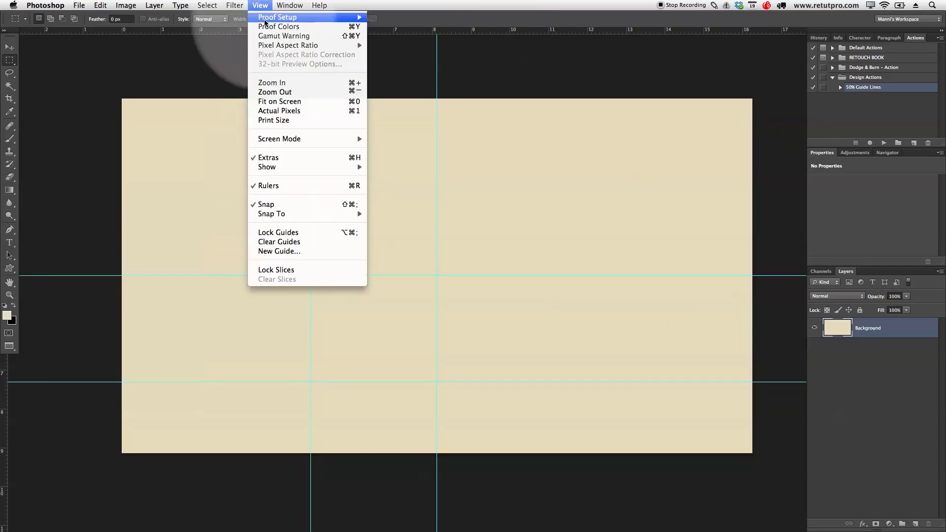
pyautogui.click(298, 251)
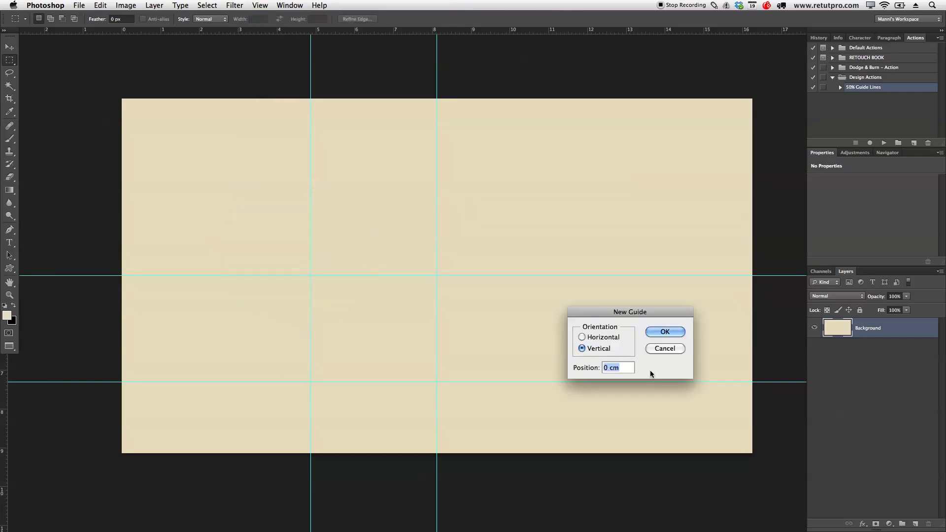
pyautogui.write('70%')
pyautogui.click(670, 331)
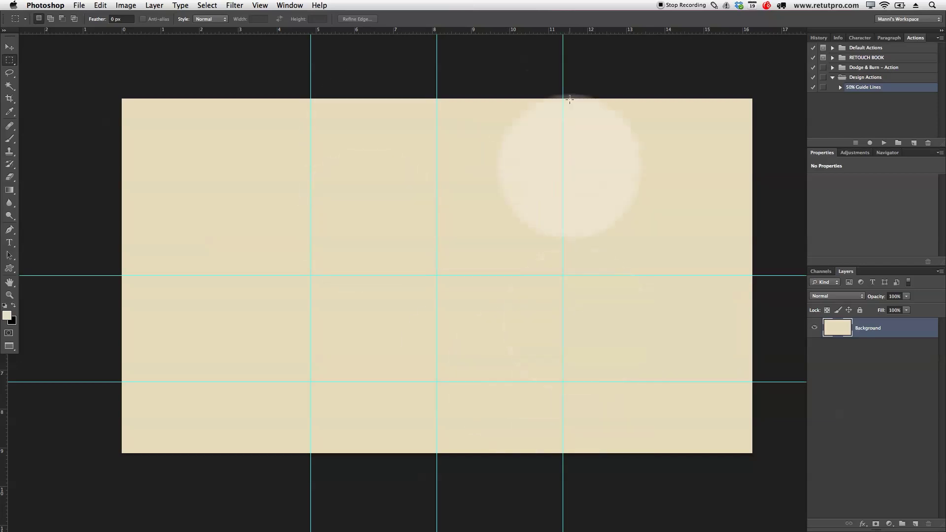
pyautogui.moveTo(449, 33); pyautogui.dragTo(496, 175)
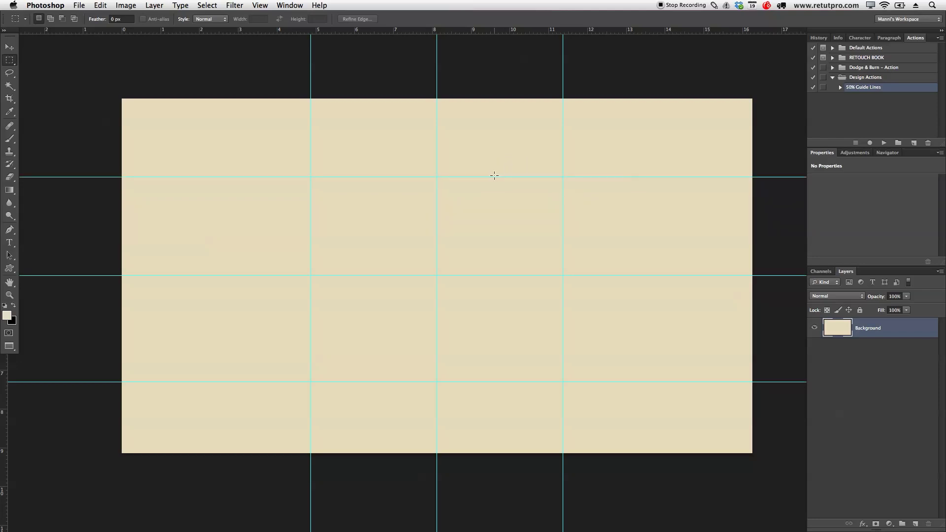
pyautogui.moveTo(495, 175); pyautogui.dragTo(439, 180)
# Add a new layer above the Background layer and name it tRAINGLE.
pyautogui.click(916, 522)
pyautogui.doubleClick(864, 329)
pyautogui.write('t')
pyautogui.write('LE')
pyautogui.press('Return')
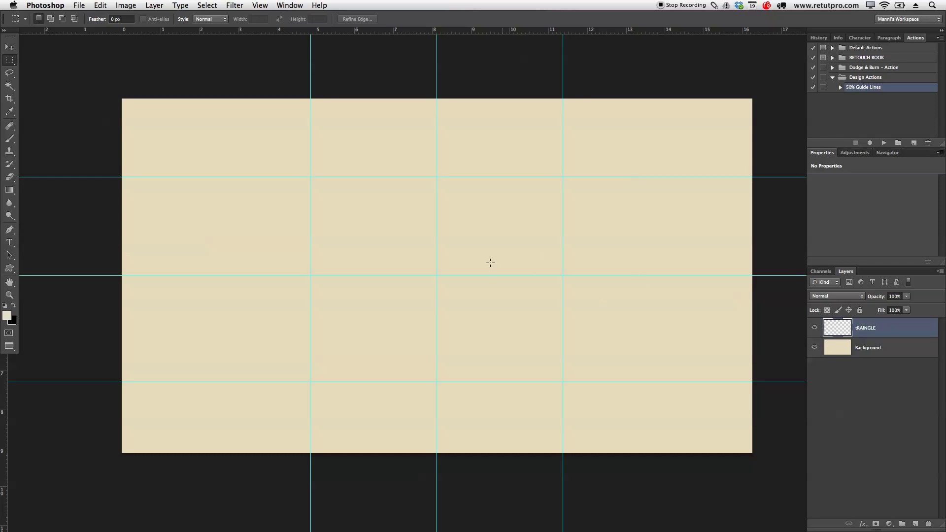
# Draw a closed triangular path with the Pen tool, with its apex on the vertical centre guide and its base between the 30% and 70% guides.
pyautogui.press('p')
pyautogui.click(437, 178)
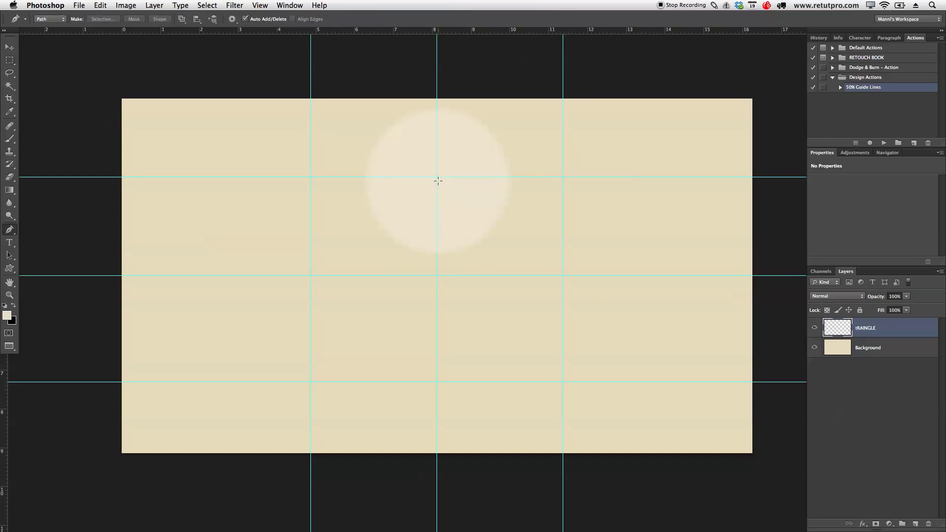
pyautogui.click(437, 177)
pyautogui.click(310, 381)
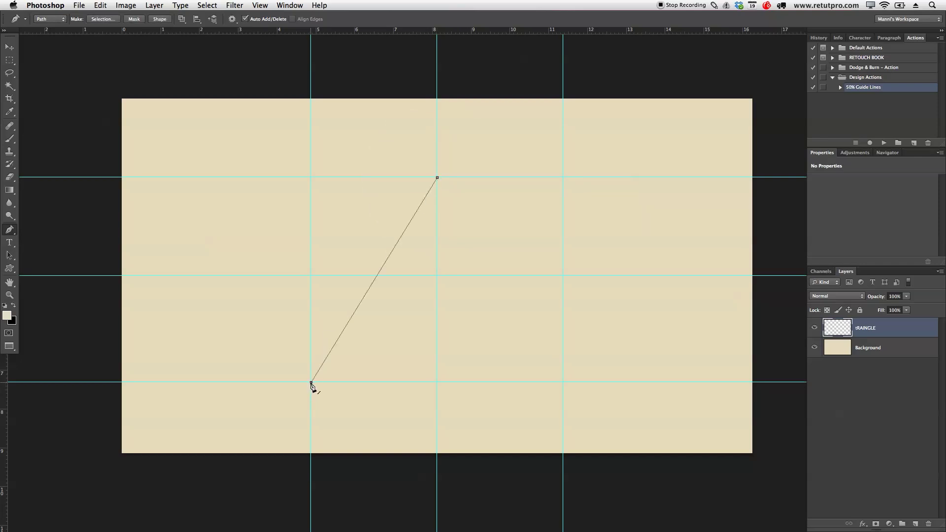
pyautogui.click(564, 382)
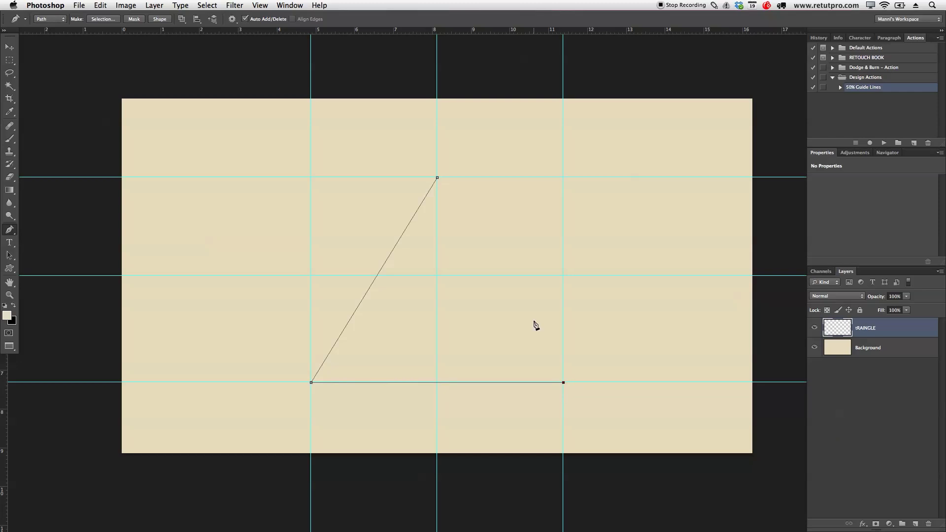
pyautogui.click(437, 178)
pyautogui.click(477, 296)
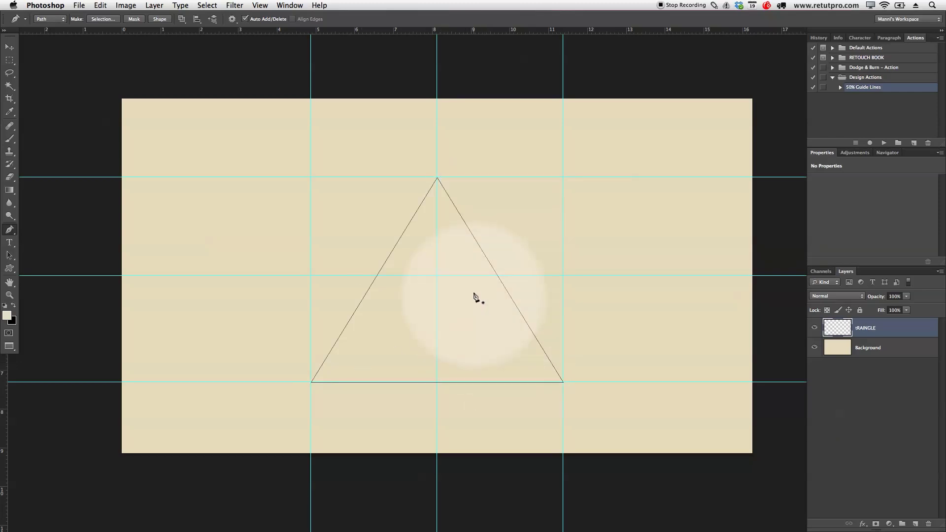
# Fill the triangular path with the dark blue-grey color #293b41 at 100% opacity in Normal mode.
pyautogui.rightClick(446, 243)
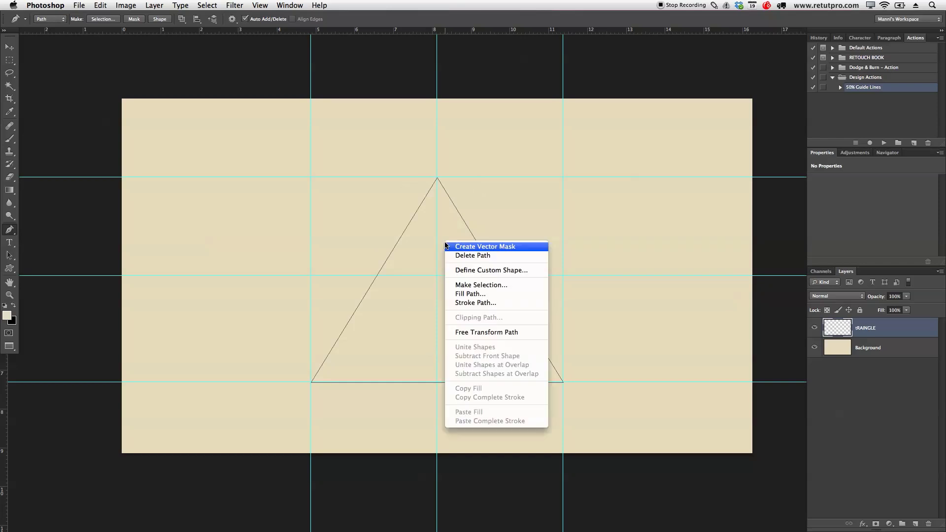
pyautogui.click(458, 295)
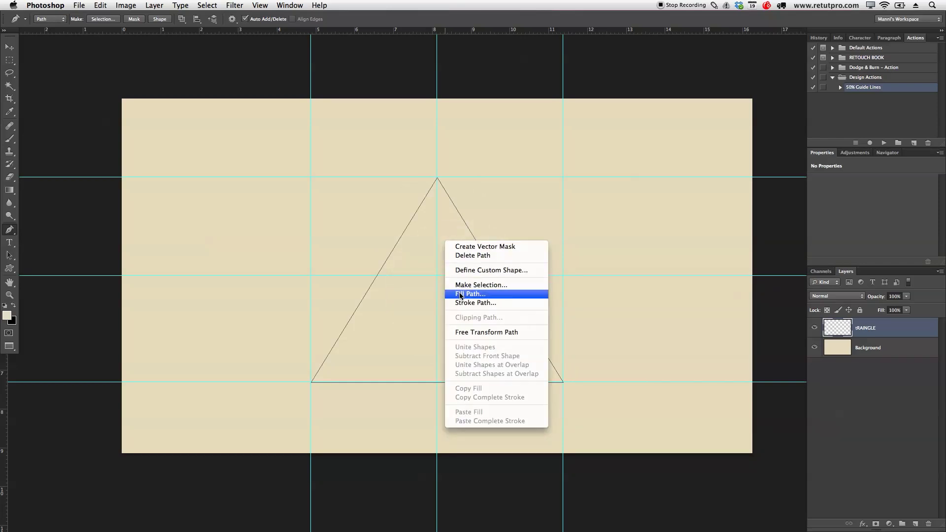
pyautogui.click(603, 75)
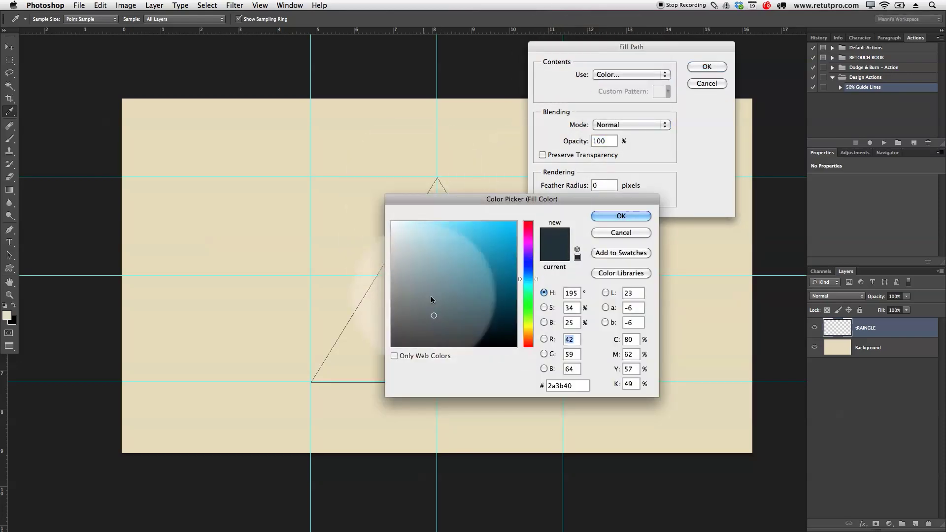
pyautogui.click(424, 318)
pyautogui.moveTo(424, 318)
pyautogui.mouseDown()
pyautogui.moveTo(407, 315)
pyautogui.moveTo(432, 315)
pyautogui.mouseUp()
pyautogui.moveTo(482, 299); pyautogui.dragTo(438, 314)
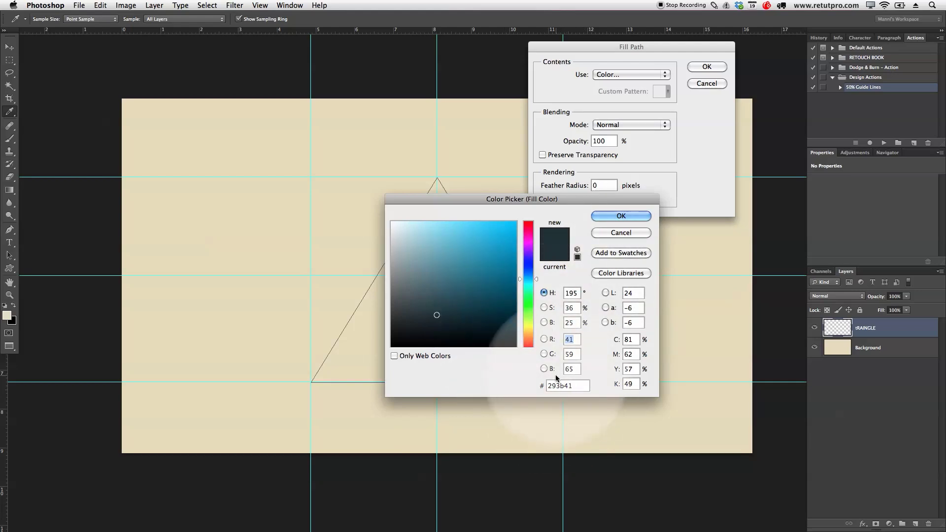
pyautogui.click(622, 216)
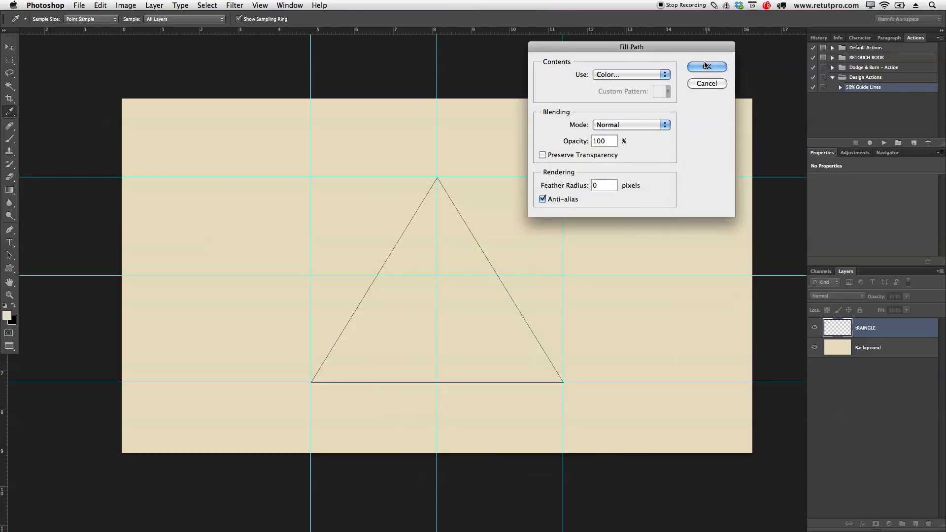
pyautogui.press('Return')
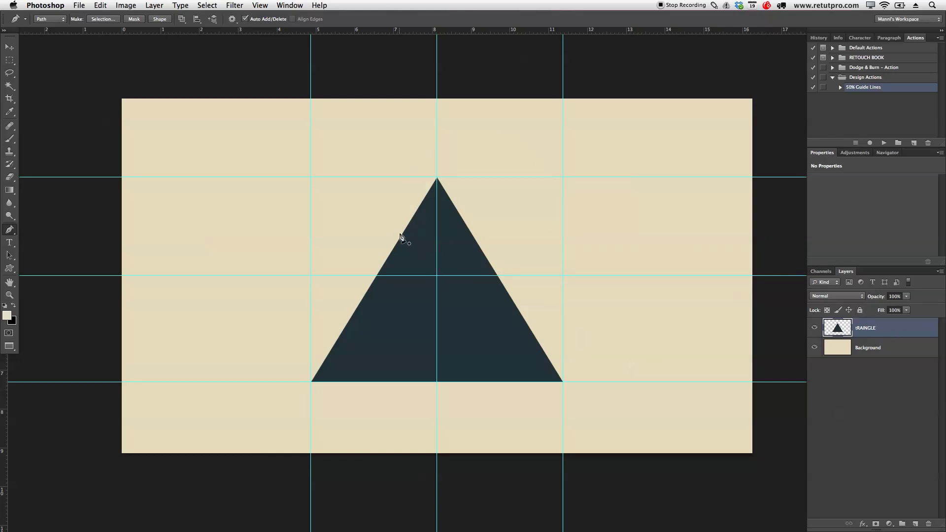
# Move the triangle straight up about 0.6 cm and remove the four outer guides, keeping the two centre guides.
pyautogui.press('v')
pyautogui.moveTo(454, 248); pyautogui.dragTo(454, 227)
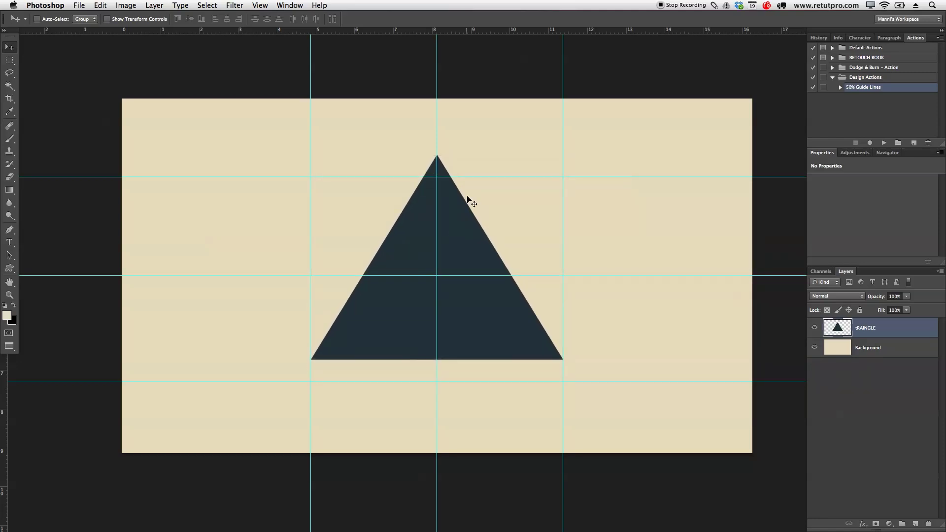
pyautogui.moveTo(475, 177); pyautogui.dragTo(476, 28)
pyautogui.moveTo(462, 383); pyautogui.dragTo(468, 530)
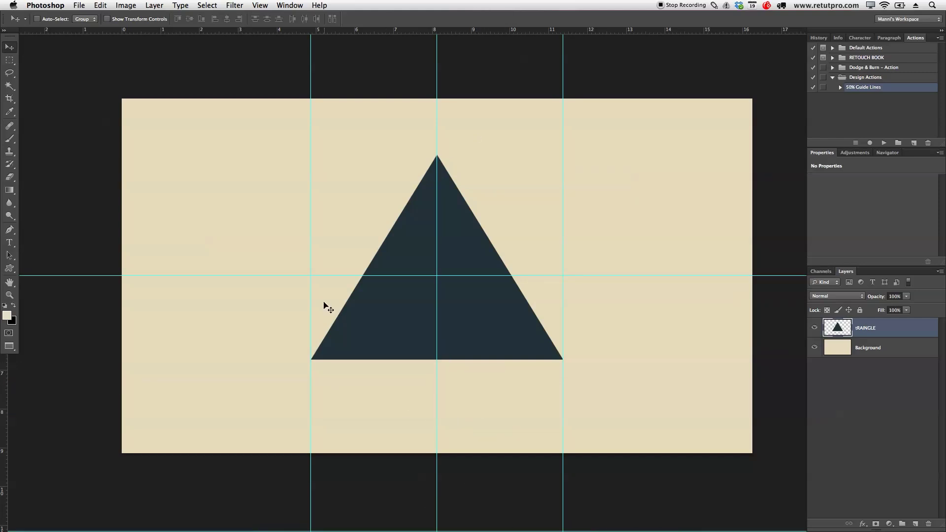
pyautogui.moveTo(310, 293); pyautogui.dragTo(10, 273)
pyautogui.moveTo(564, 196); pyautogui.dragTo(10, 189)
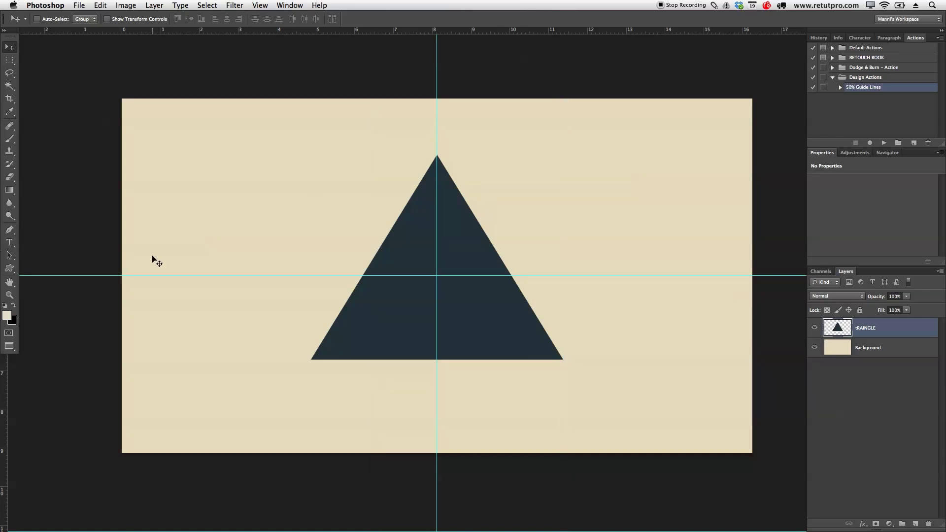
pyautogui.click(446, 101)
pyautogui.click(440, 273)
pyautogui.click(401, 255)
# Add a new layer above the tRAINGLE layer and name it Mountain.
pyautogui.click(916, 523)
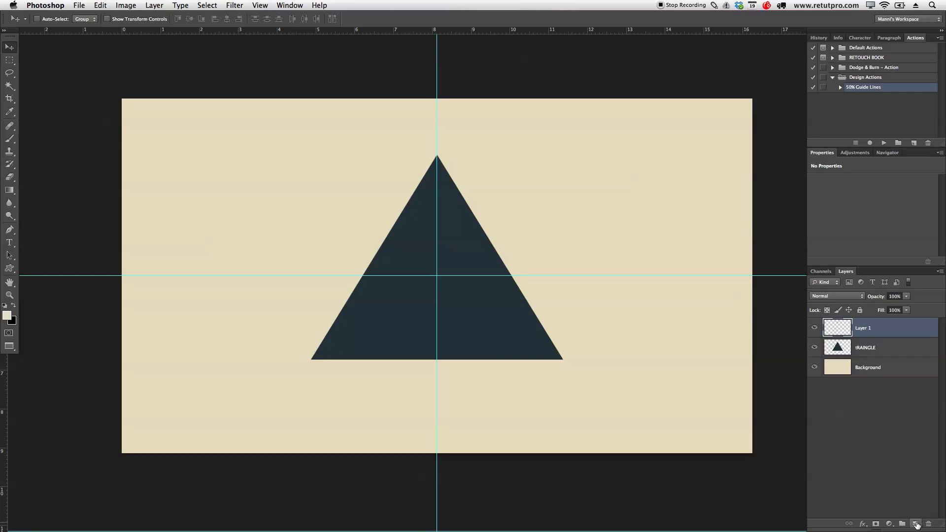
pyautogui.press('z')
pyautogui.moveTo(458, 297); pyautogui.dragTo(492, 296)
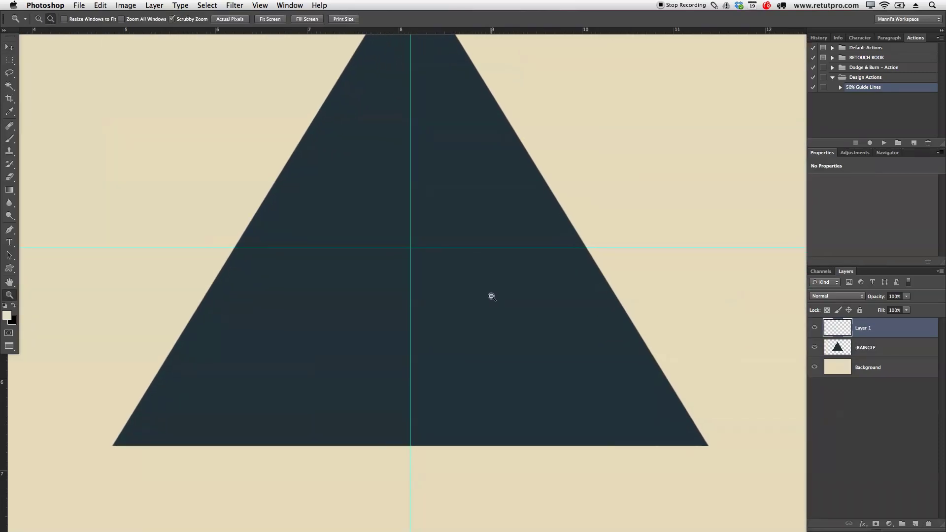
pyautogui.press('p')
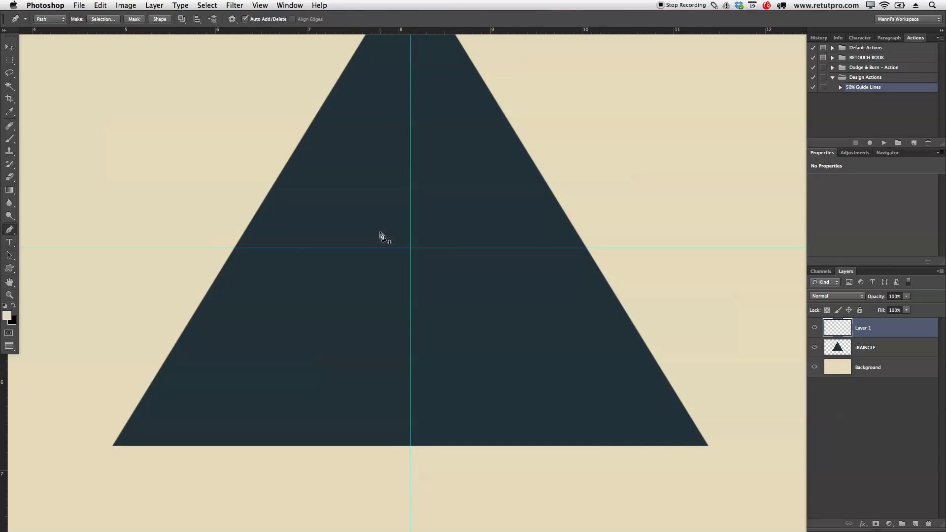
pyautogui.click(340, 248)
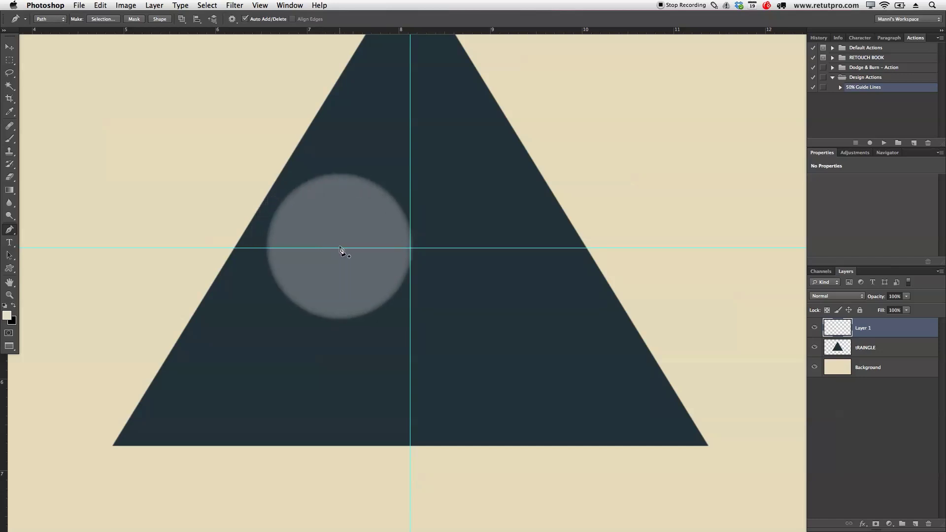
pyautogui.doubleClick(863, 329)
pyautogui.write('Mo')
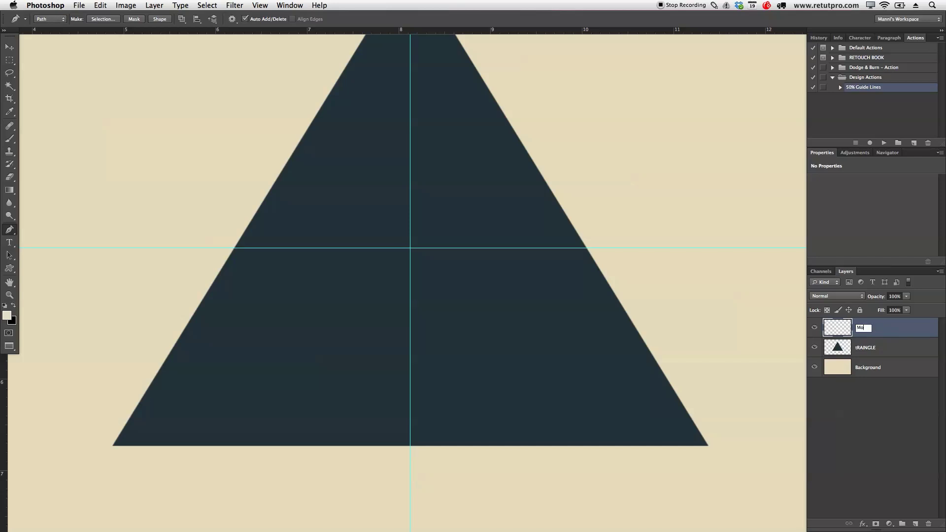
pyautogui.write('untain')
pyautogui.press('Return')
# Draw a closed mountain-range path with four jagged peaks, about 1.6 cm wide, with its base on the horizontal centre guide inside the triangle.
pyautogui.click(328, 249)
pyautogui.hotkey('ctrl', 'z')
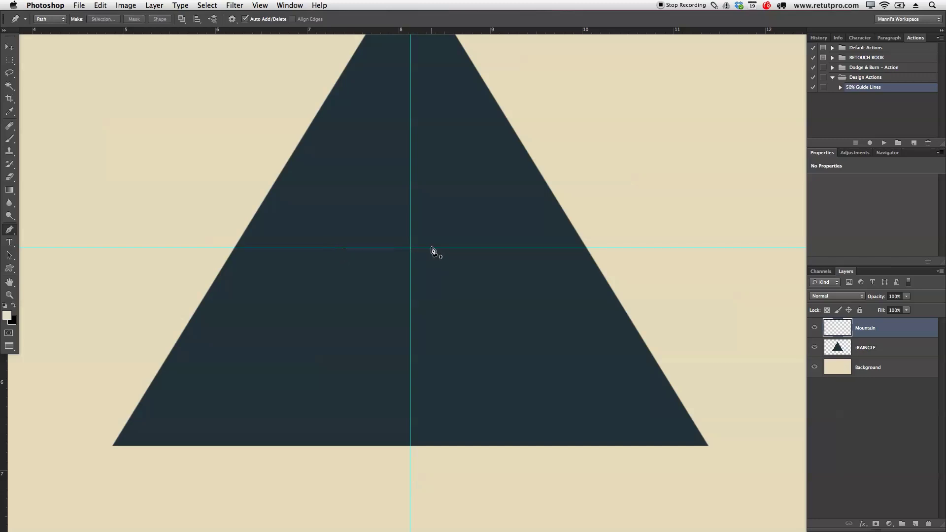
pyautogui.click(481, 249)
pyautogui.click(337, 248)
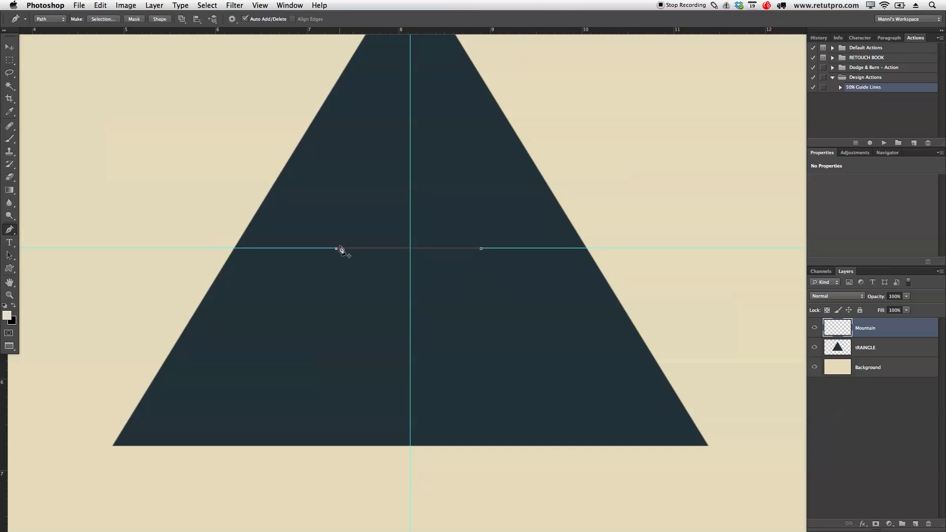
pyautogui.click(363, 212)
pyautogui.click(378, 226)
pyautogui.click(396, 207)
pyautogui.click(411, 225)
pyautogui.press('super+z')
pyautogui.press('super+z')
pyautogui.click(393, 197)
pyautogui.click(407, 217)
pyautogui.click(423, 204)
pyautogui.click(459, 201)
pyautogui.click(482, 249)
pyautogui.click(390, 192)
pyautogui.click(505, 226)
pyautogui.click(417, 239)
# Fill the mountain path with the beige color #e8dfc3 sampled from the canvas background.
pyautogui.rightClick(455, 225)
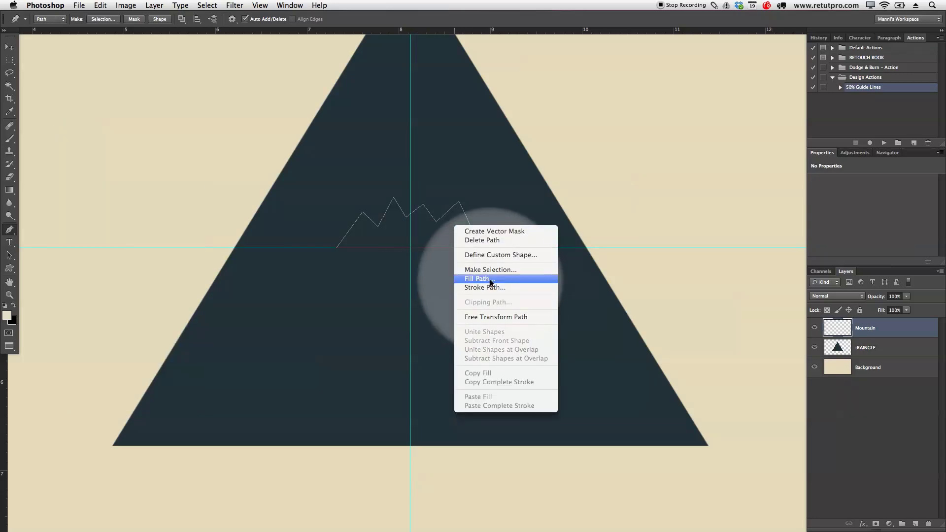
pyautogui.click(491, 279)
pyautogui.click(616, 74)
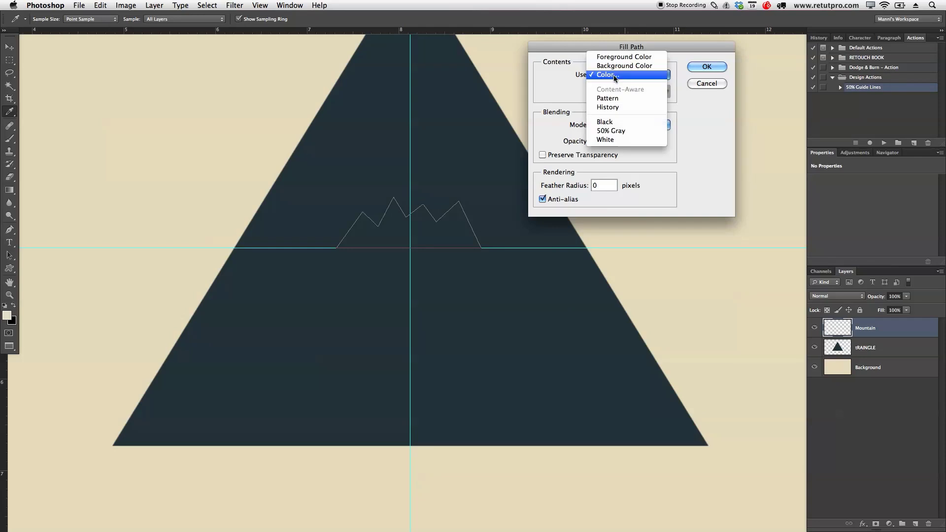
pyautogui.click(611, 75)
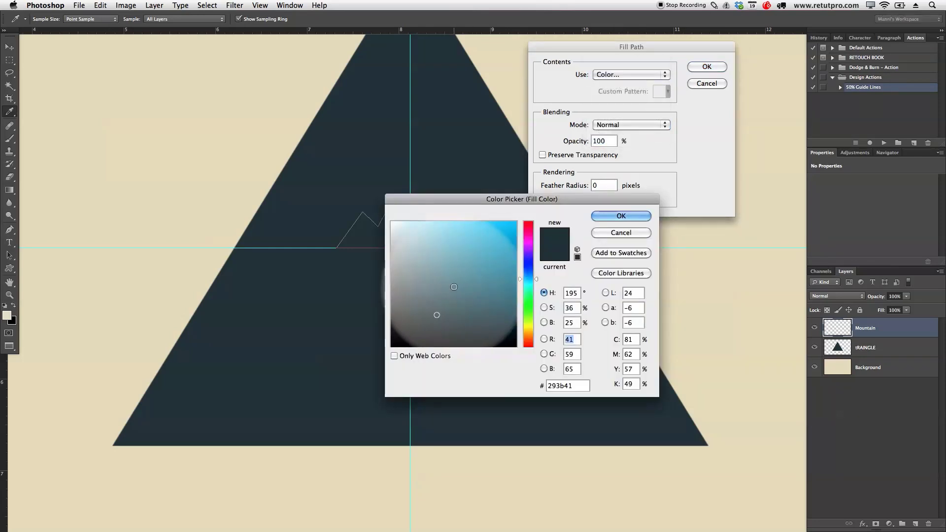
pyautogui.click(196, 203)
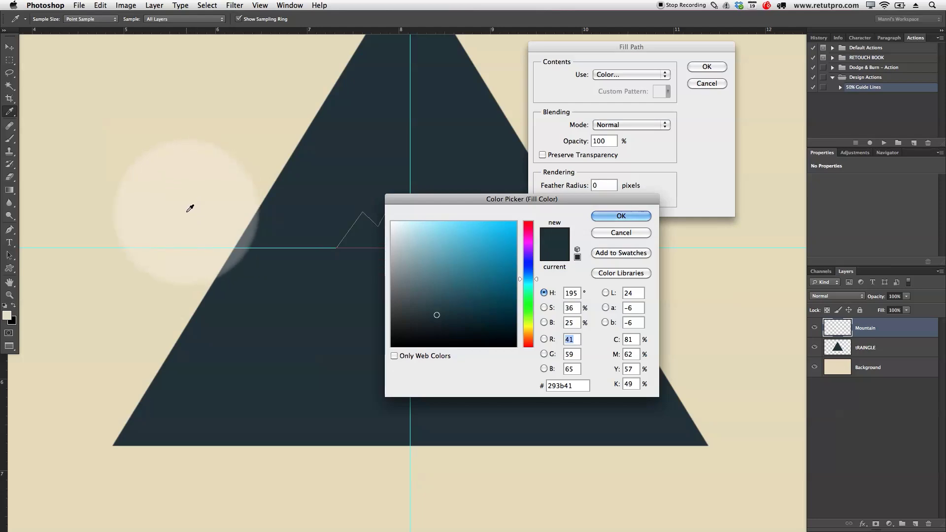
pyautogui.click(194, 204)
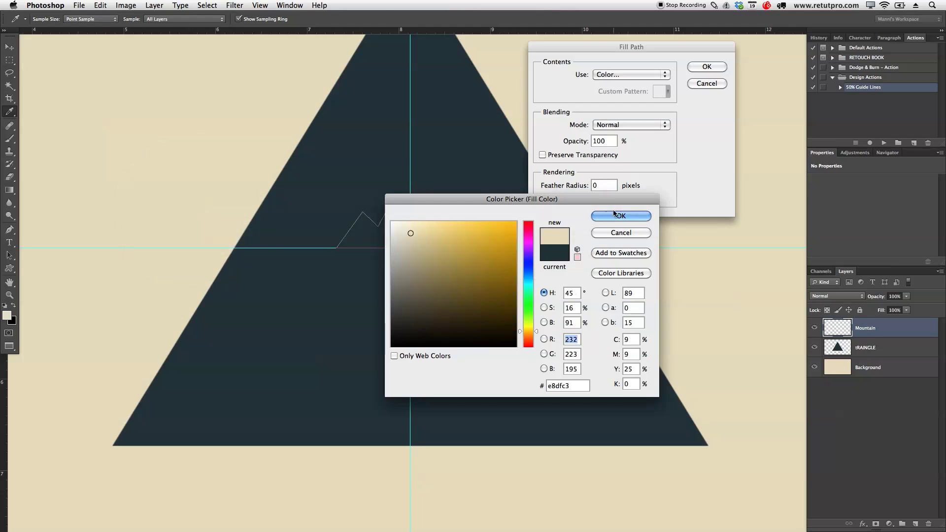
pyautogui.click(616, 216)
pyautogui.click(716, 68)
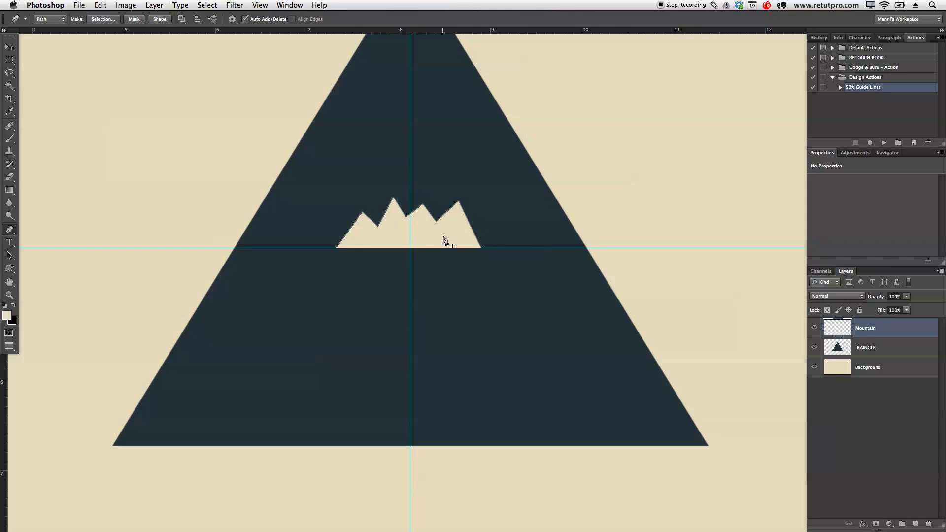
pyautogui.click(511, 216)
# Move the mountain shape up about 0.4 cm above the horizontal centre guide.
pyautogui.moveTo(495, 175); pyautogui.dragTo(488, 245)
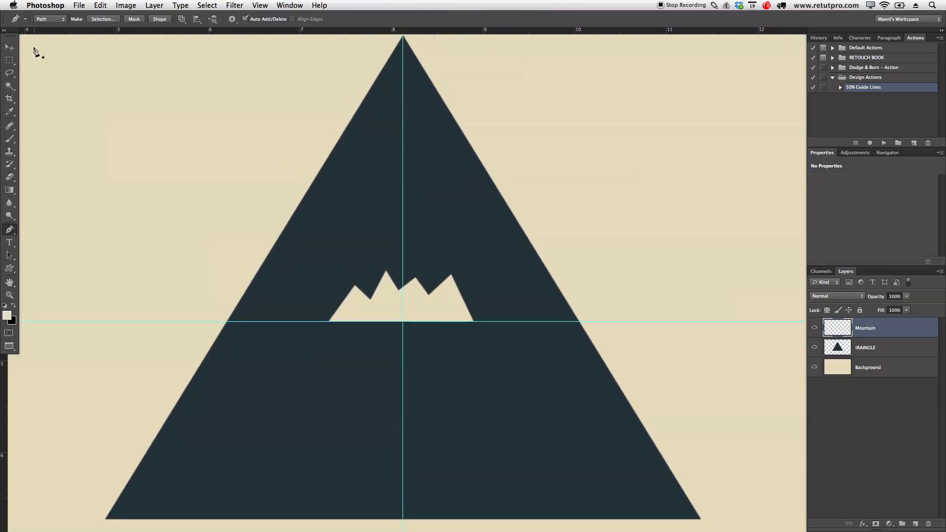
pyautogui.press('v')
pyautogui.moveTo(415, 307); pyautogui.dragTo(424, 274)
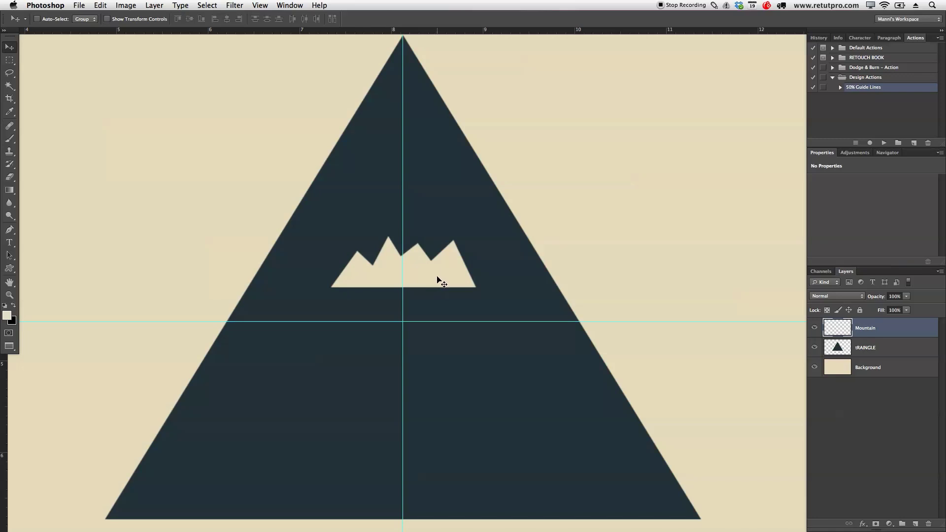
pyautogui.press('z')
pyautogui.moveTo(486, 279); pyautogui.dragTo(470, 286)
pyautogui.moveTo(528, 348); pyautogui.dragTo(519, 351)
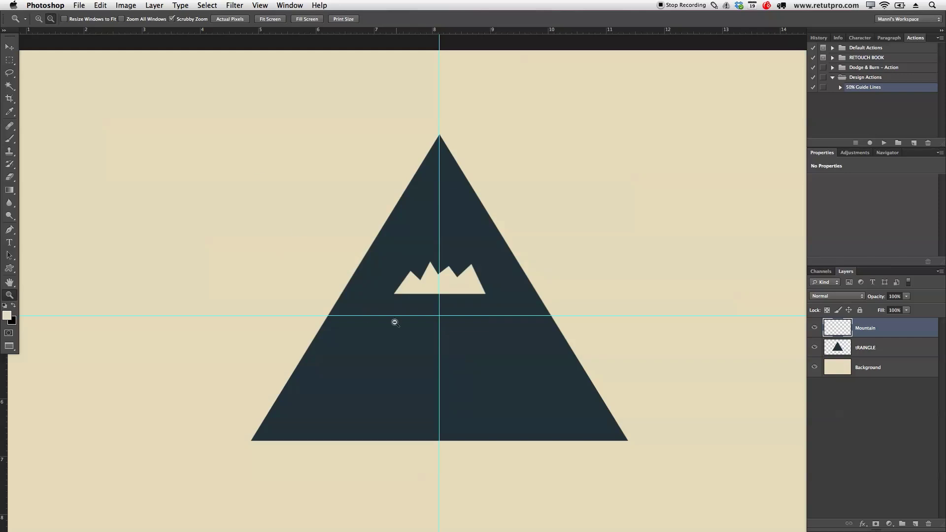
pyautogui.keyDown('alt'); pyautogui.click(503, 324); pyautogui.keyUp('alt')
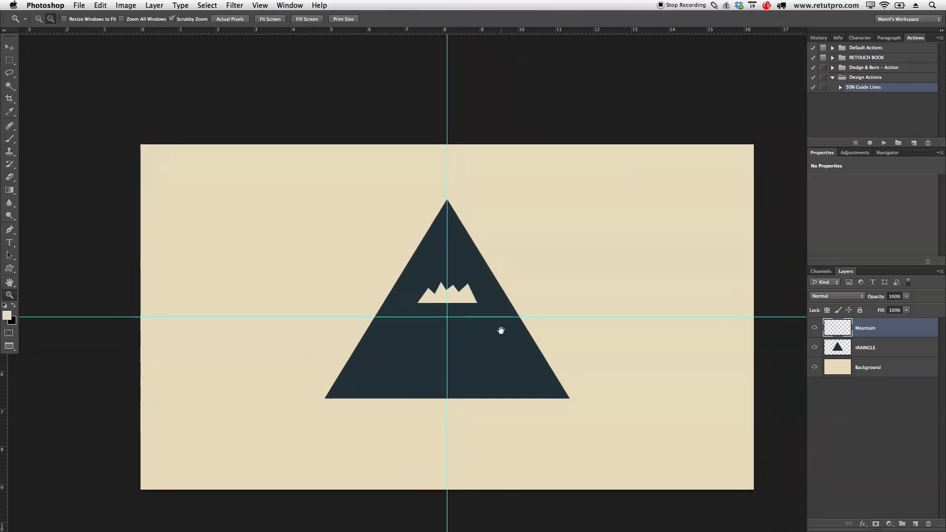
# Switch to windowed view and copy the stock deer-horns image onto the upper-left area of the Hipster II canvas as a new layer.
pyautogui.press('f')
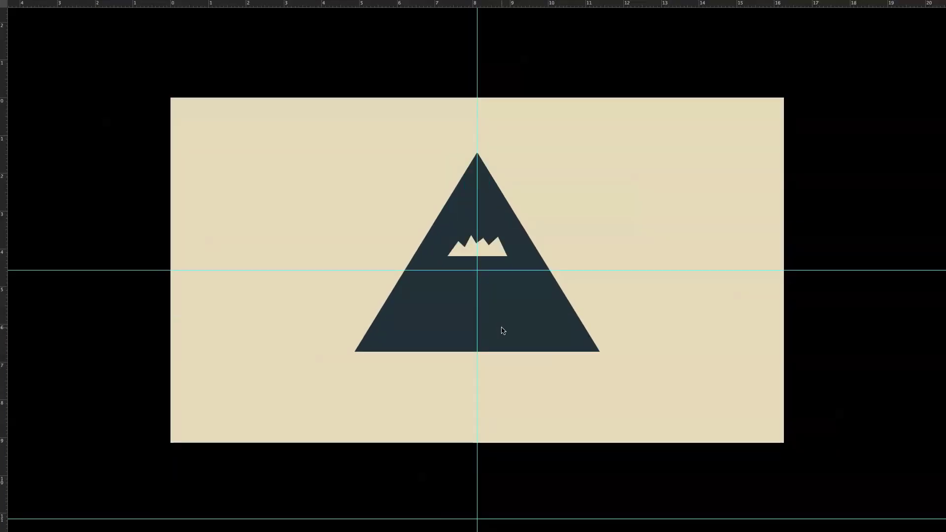
pyautogui.press('f')
pyautogui.click(547, 429)
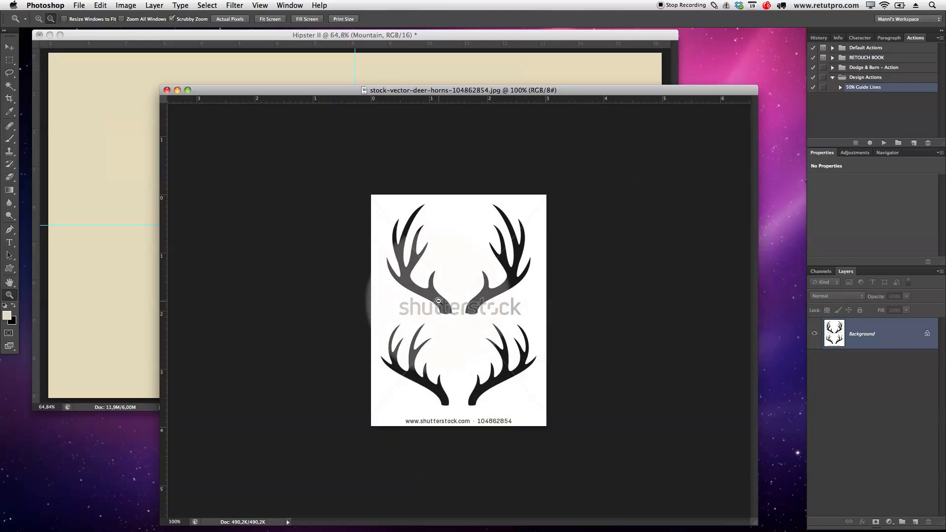
pyautogui.moveTo(852, 336); pyautogui.dragTo(231, 77)
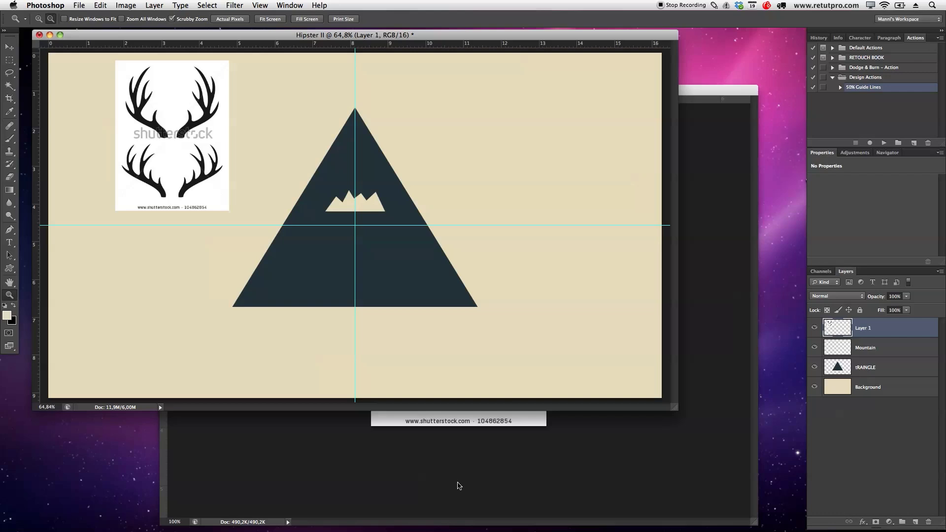
# Close the stock deer-horns document and return the Hipster II document to full-screen view with the panels.
pyautogui.click(458, 486)
pyautogui.click(166, 90)
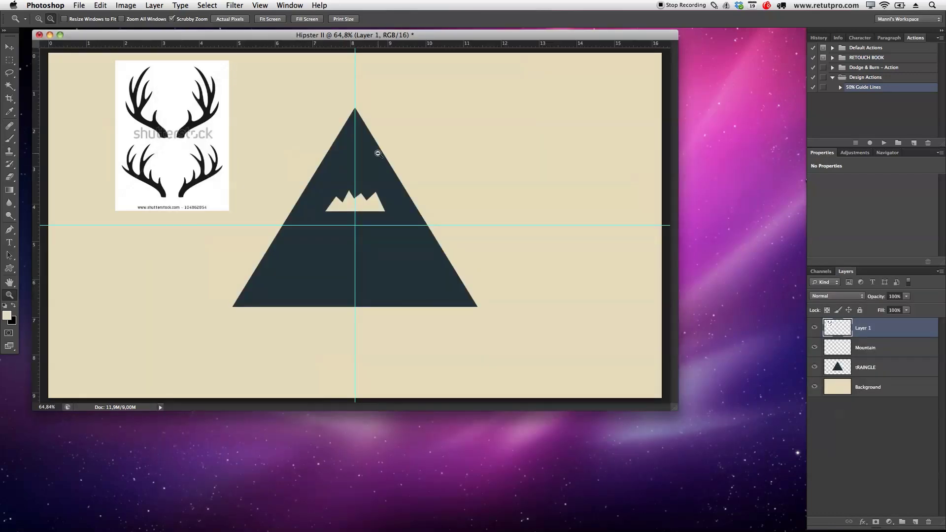
pyautogui.press('f')
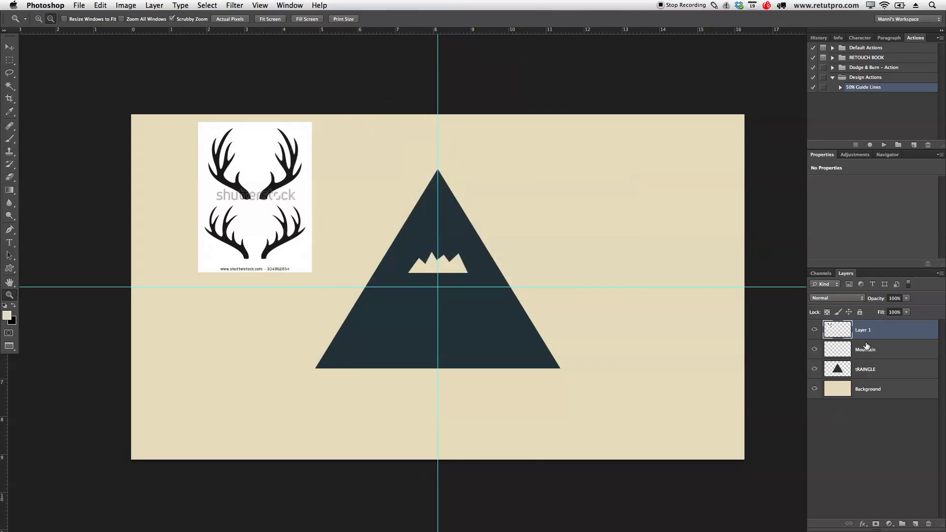
# Set the antler layer's blend mode to Darken and move it down to overlap the triangle's left edge.
pyautogui.click(837, 300)
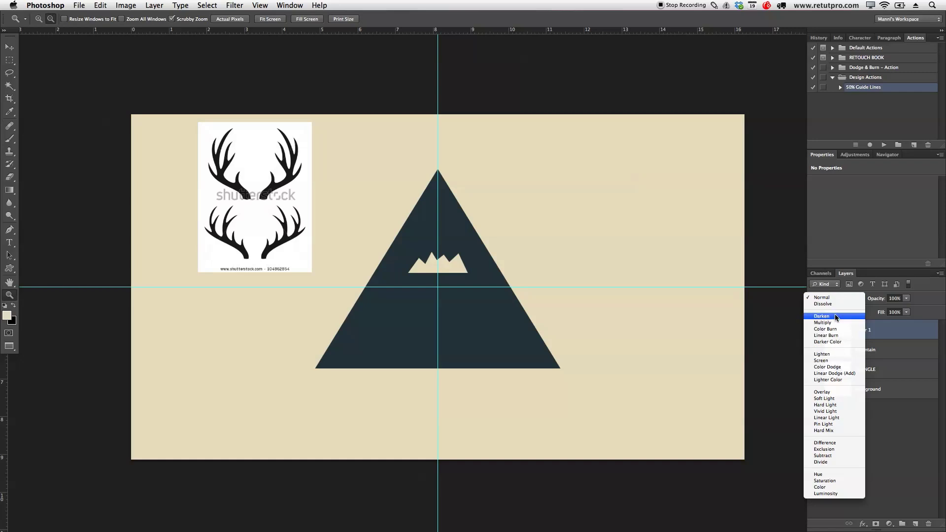
pyautogui.click(835, 315)
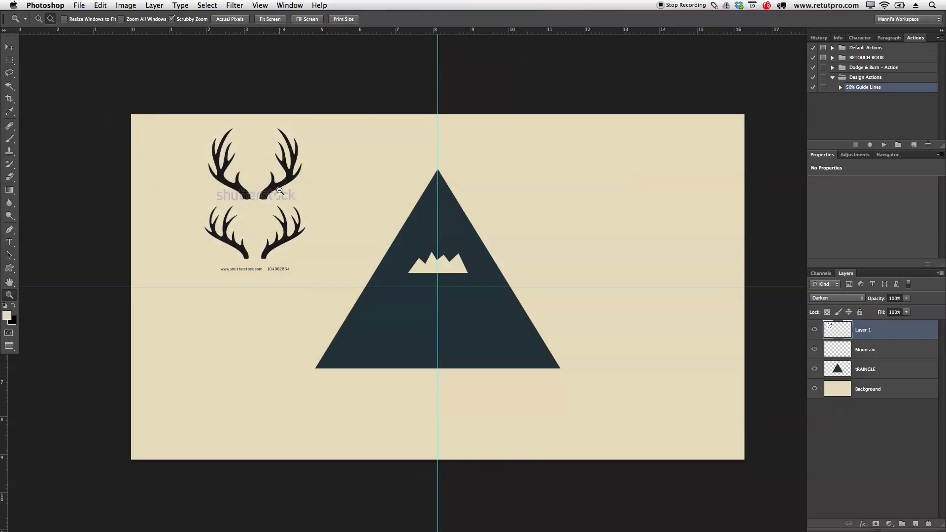
pyautogui.press('v')
pyautogui.moveTo(262, 198); pyautogui.dragTo(334, 261)
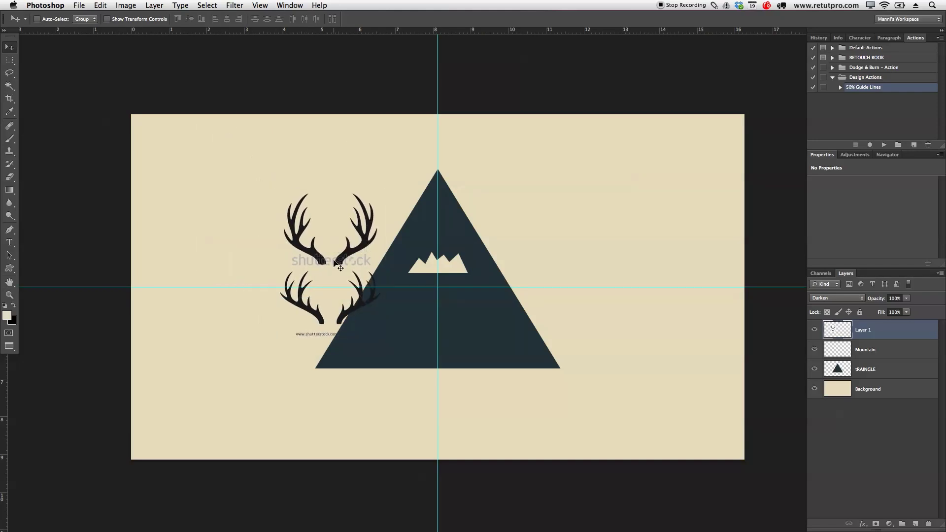
# Rotate the antler layer about 9° counter-clockwise with Free Transform and place it over the triangle's right half.
pyautogui.hotkey('ctrl', 't')
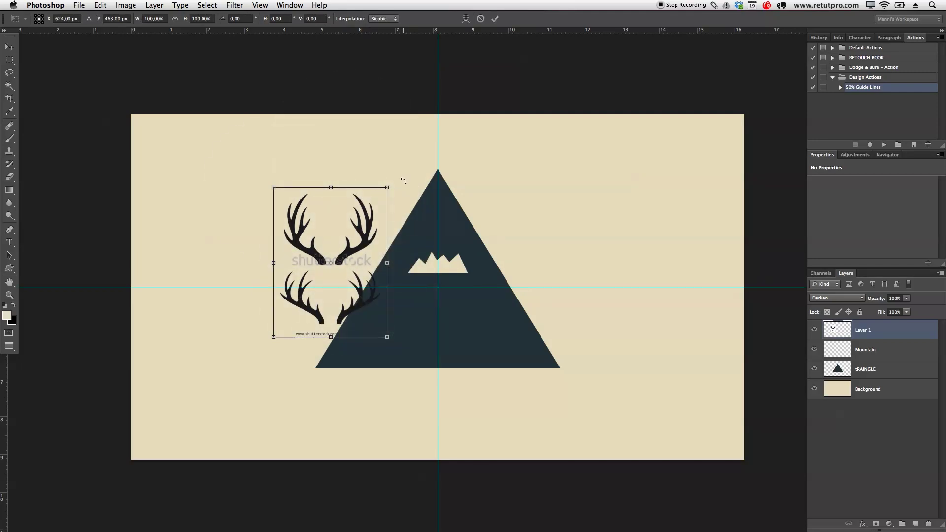
pyautogui.moveTo(402, 179); pyautogui.dragTo(394, 174)
pyautogui.moveTo(369, 232); pyautogui.dragTo(522, 256)
pyautogui.moveTo(620, 199); pyautogui.dragTo(611, 193)
pyautogui.moveTo(509, 271); pyautogui.dragTo(519, 266)
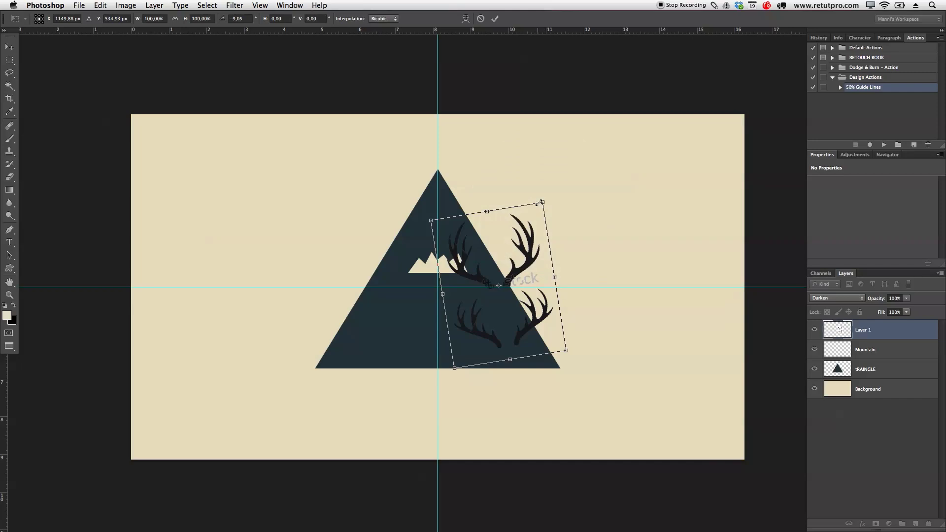
# Scale the antler layer proportionally to about 214%, set its tilt to about -5.8°, and apply it over the triangle's right side.
pyautogui.moveTo(548, 196); pyautogui.dragTo(644, 88)
pyautogui.moveTo(586, 188); pyautogui.dragTo(549, 264)
pyautogui.moveTo(578, 147); pyautogui.dragTo(605, 92)
pyautogui.moveTo(563, 258); pyautogui.dragTo(541, 291)
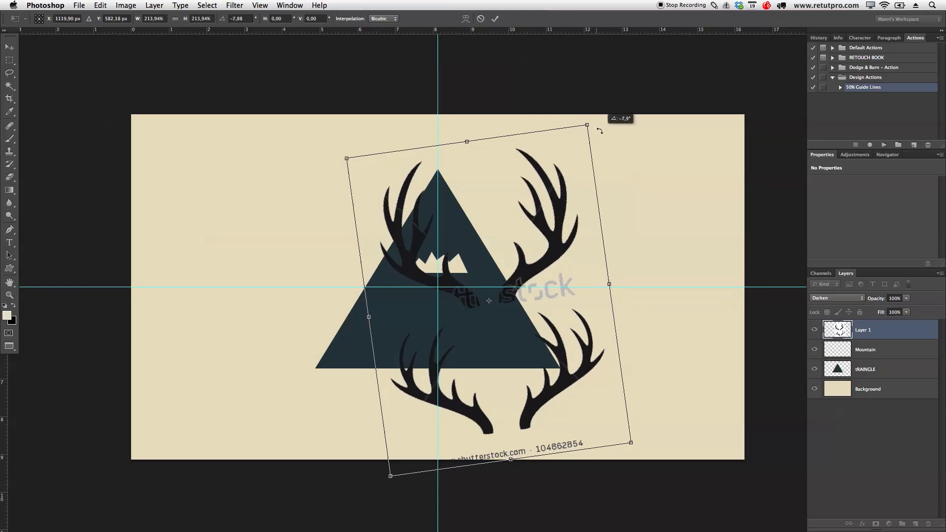
pyautogui.moveTo(597, 125); pyautogui.dragTo(602, 137)
pyautogui.moveTo(549, 259); pyautogui.dragTo(557, 280)
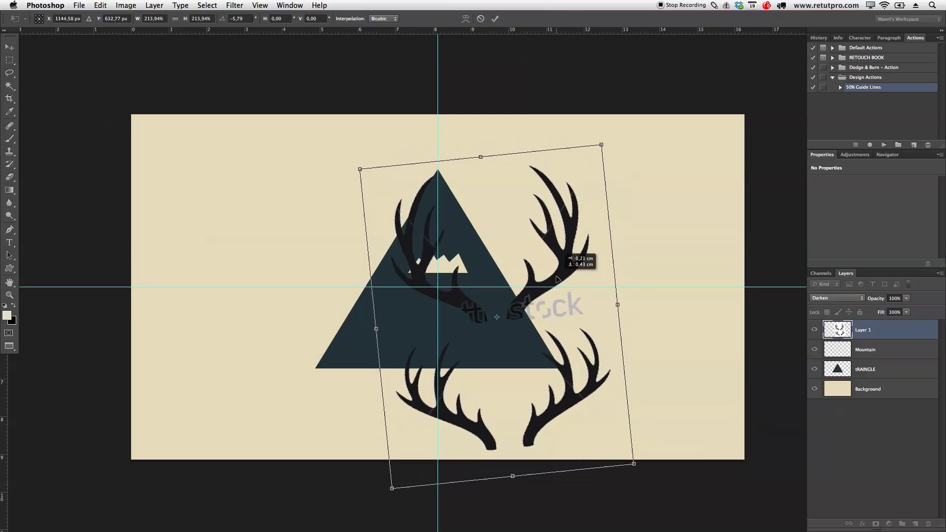
pyautogui.press('Return')
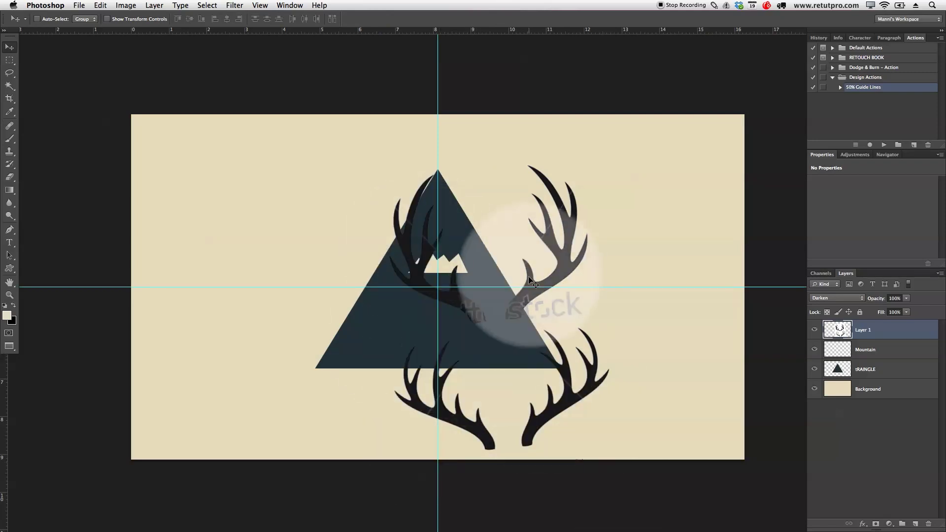
# Add a new empty layer above the antler layer and activate the Pen tool for tracing the upper-right antler.
pyautogui.click(915, 524)
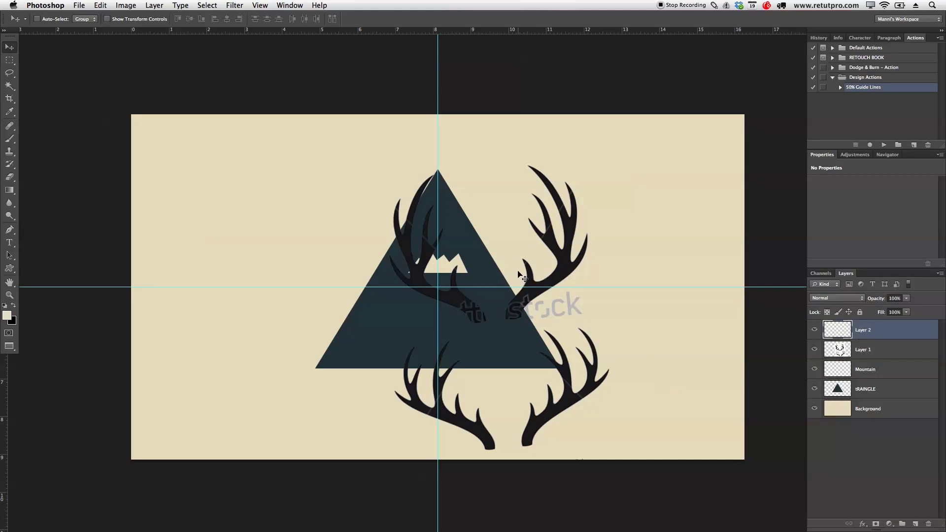
pyautogui.press('z')
pyautogui.moveTo(543, 301); pyautogui.dragTo(487, 413)
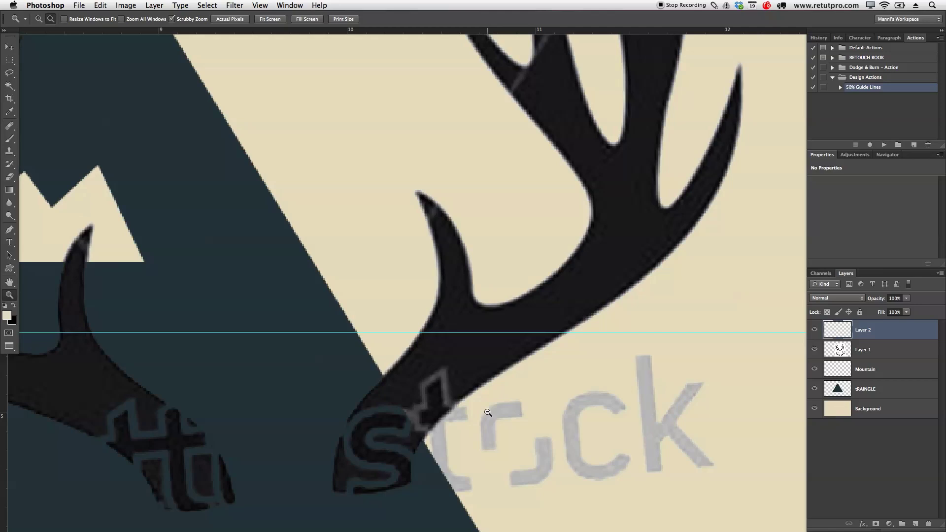
pyautogui.press('p')
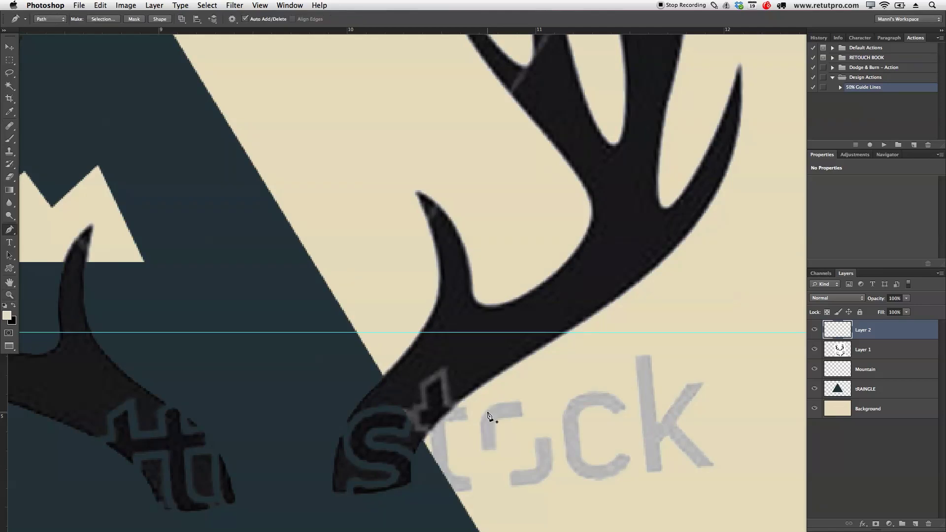
# Start a pen path near the base of the upper-right antler and trace around its lowest inner tine.
pyautogui.moveTo(654, 145); pyautogui.dragTo(640, 382)
pyautogui.moveTo(577, 188); pyautogui.dragTo(528, 184)
pyautogui.moveTo(500, 275); pyautogui.dragTo(513, 236)
pyautogui.moveTo(513, 345); pyautogui.dragTo(495, 239)
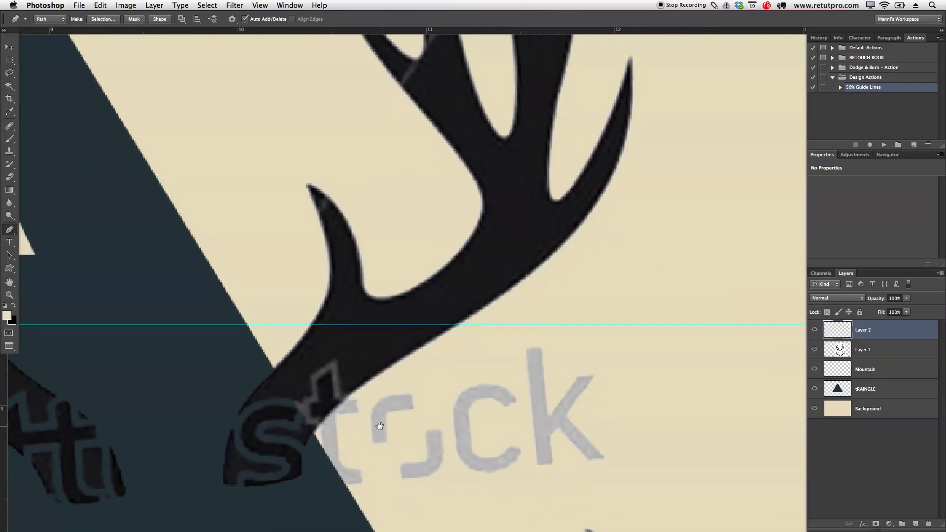
pyautogui.moveTo(454, 276); pyautogui.dragTo(468, 285)
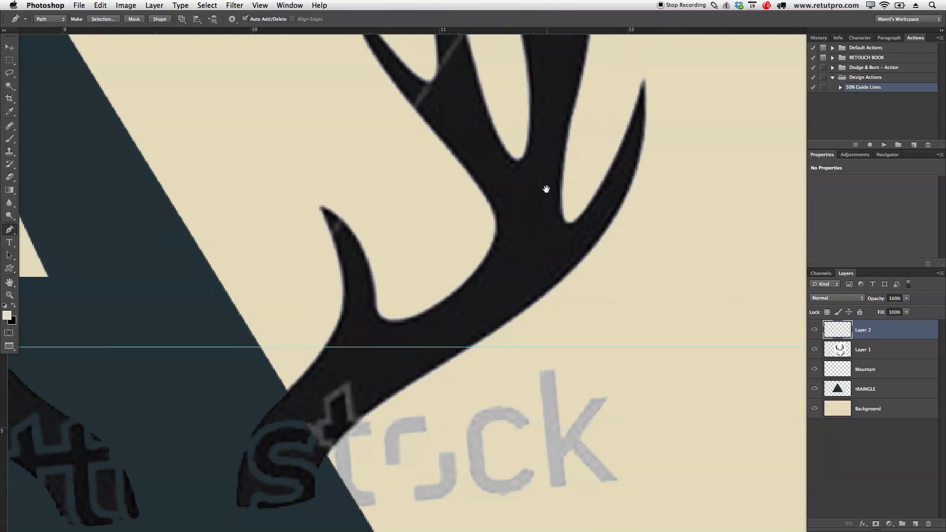
pyautogui.moveTo(546, 189); pyautogui.dragTo(592, 169)
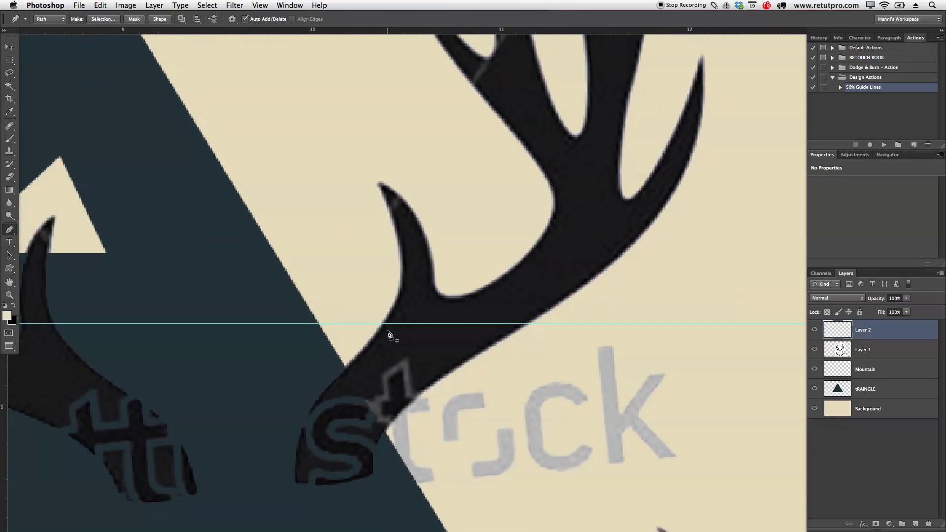
pyautogui.moveTo(315, 374); pyautogui.dragTo(348, 386)
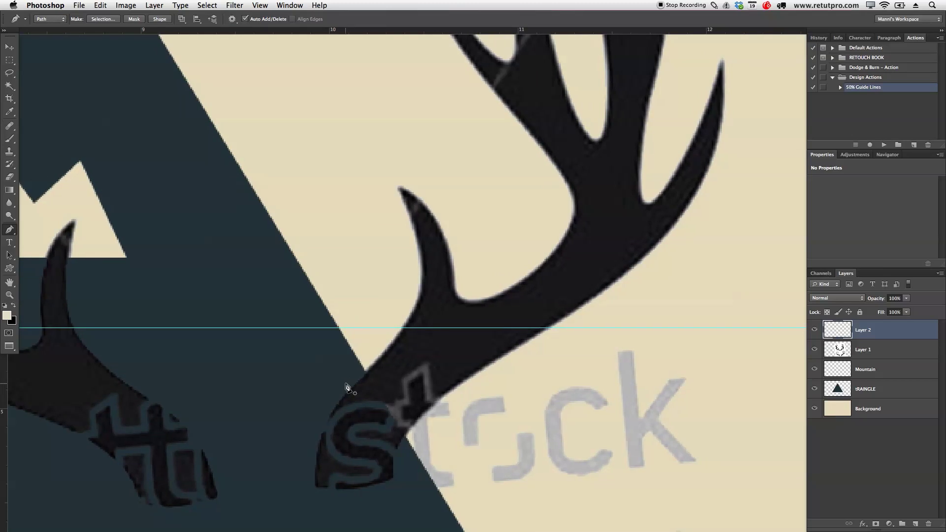
pyautogui.click(339, 379)
pyautogui.click(352, 387)
pyautogui.click(373, 366)
pyautogui.moveTo(422, 287); pyautogui.dragTo(421, 255)
pyautogui.moveTo(399, 188); pyautogui.dragTo(376, 125)
pyautogui.moveTo(418, 195); pyautogui.dragTo(412, 196)
pyautogui.moveTo(452, 270); pyautogui.dragTo(457, 321)
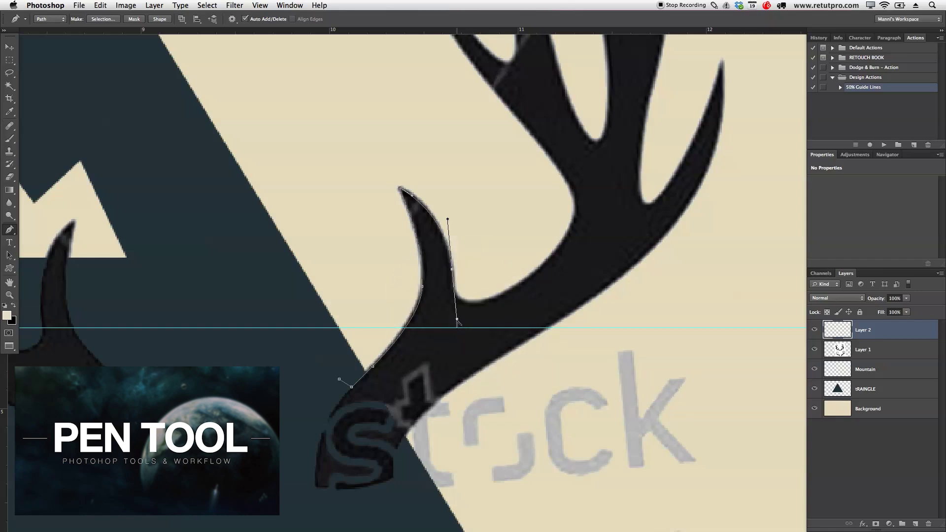
# Continue the path through the notch above the lowest inner tine and up to the tip of the second inner tine.
pyautogui.moveTo(456, 314); pyautogui.dragTo(454, 298)
pyautogui.moveTo(492, 298); pyautogui.dragTo(528, 278)
pyautogui.moveTo(571, 226); pyautogui.dragTo(574, 201)
pyautogui.moveTo(553, 160); pyautogui.dragTo(572, 274)
pyautogui.moveTo(435, 135); pyautogui.dragTo(410, 54)
pyautogui.moveTo(518, 154); pyautogui.dragTo(506, 335)
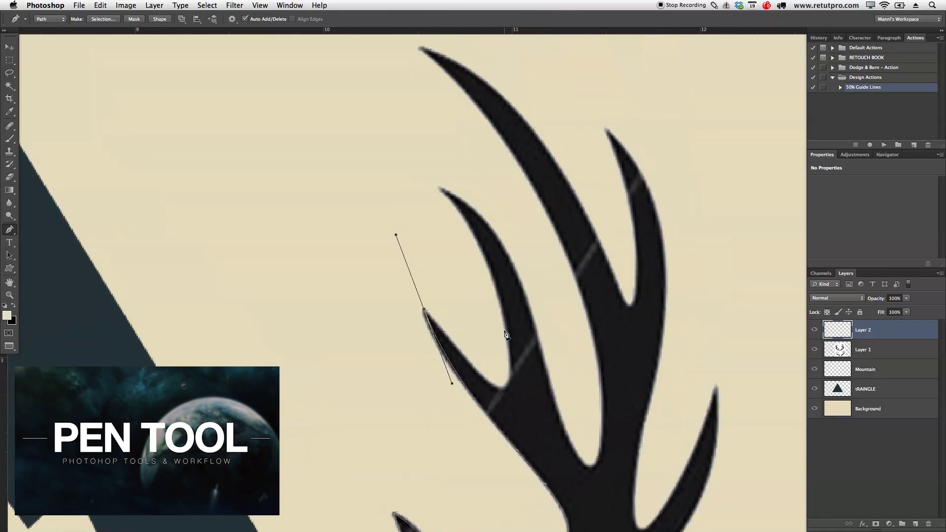
pyautogui.moveTo(397, 235); pyautogui.dragTo(422, 289)
# Trace the notch after the second inner tine up to the third tine's tip and shorten that tip's outgoing handle.
pyautogui.moveTo(485, 378); pyautogui.dragTo(490, 382)
pyautogui.moveTo(507, 347); pyautogui.dragTo(498, 285)
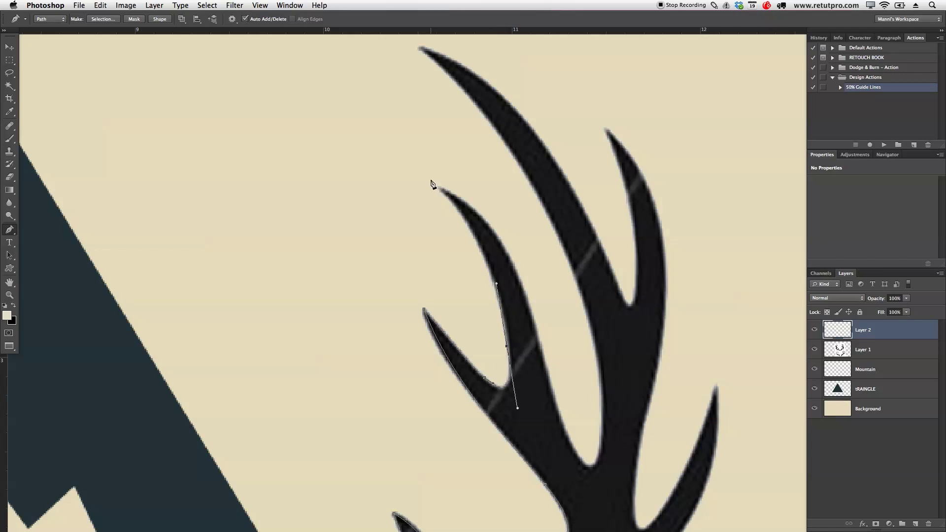
pyautogui.moveTo(441, 189); pyautogui.dragTo(386, 121)
pyautogui.click(387, 124)
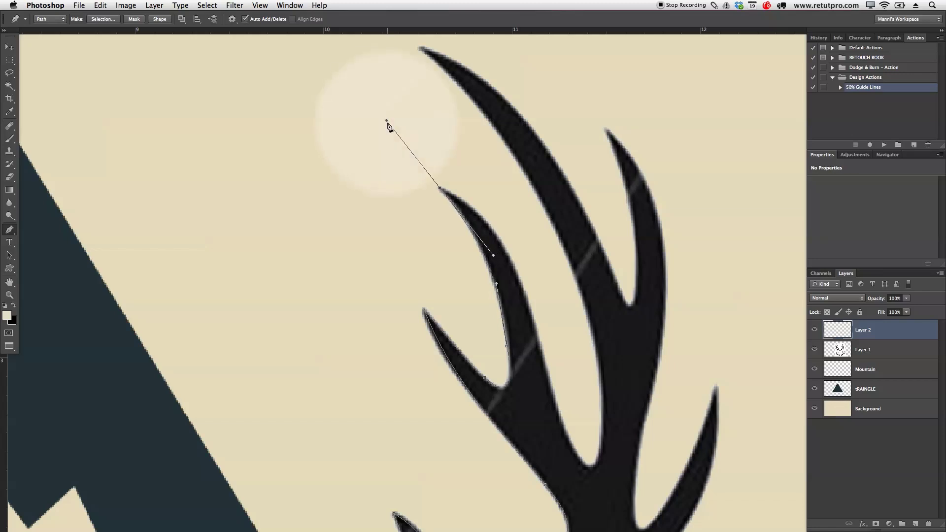
pyautogui.moveTo(388, 124); pyautogui.dragTo(451, 155)
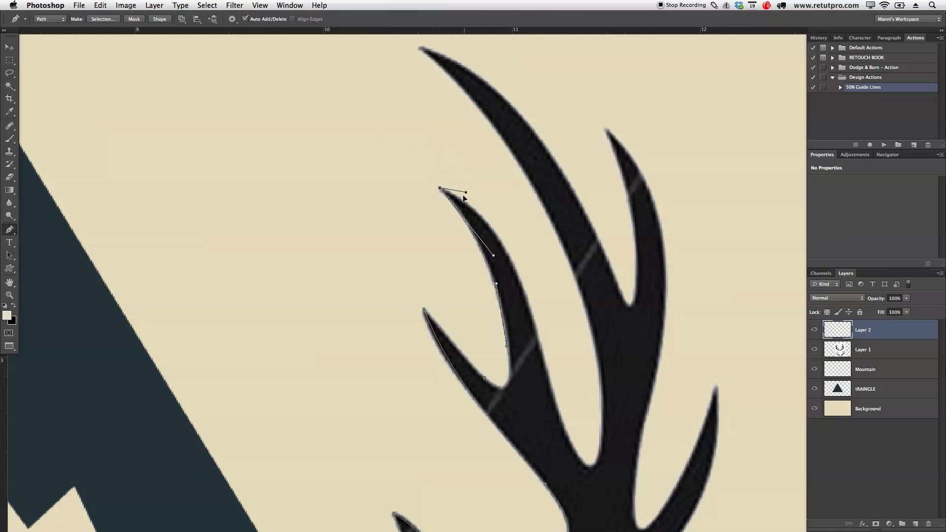
# Trace down the third tine's outer edge, around the deep notch and up to the tip of the longest tine.
pyautogui.click(545, 367)
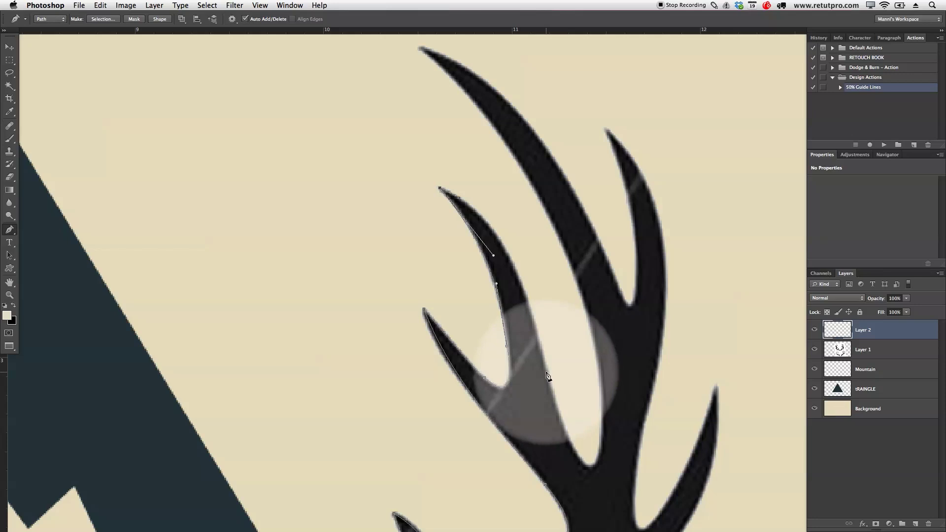
pyautogui.moveTo(550, 384); pyautogui.dragTo(570, 513)
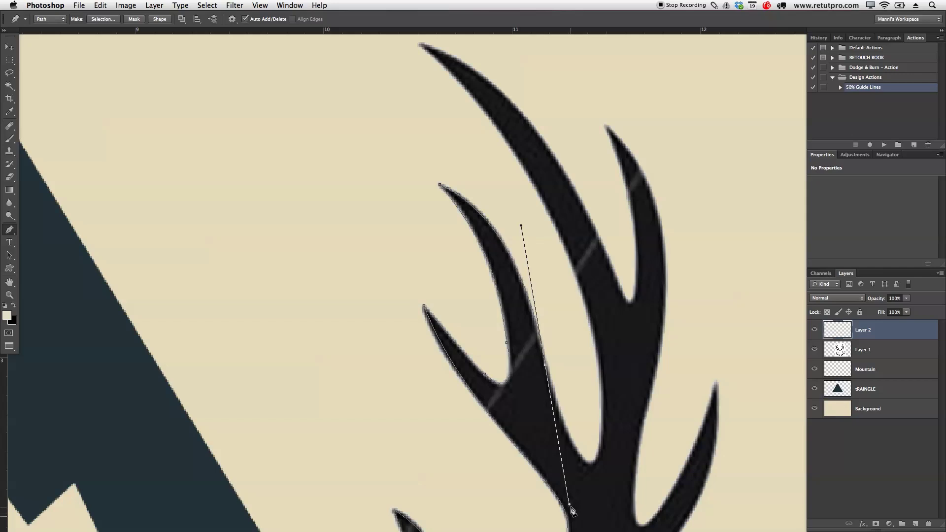
pyautogui.moveTo(570, 505); pyautogui.dragTo(552, 414)
pyautogui.click(577, 454)
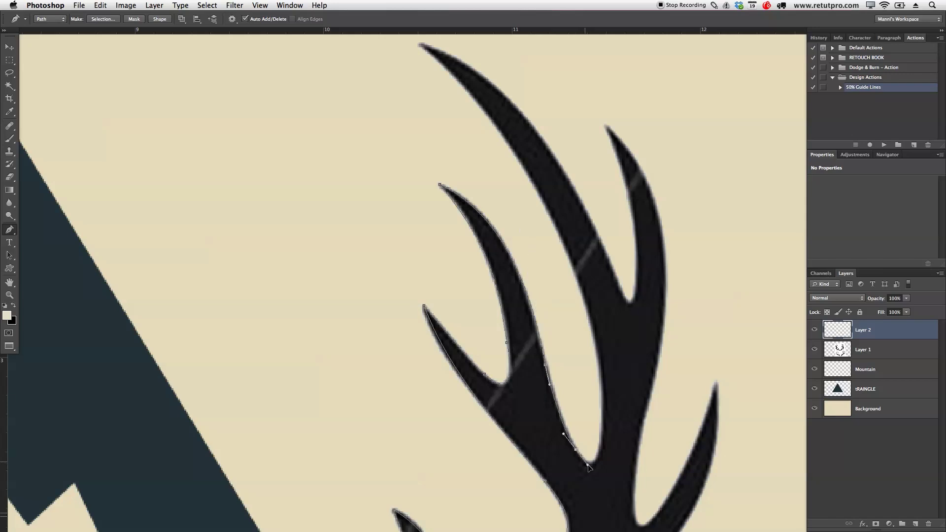
pyautogui.moveTo(603, 423); pyautogui.dragTo(601, 365)
pyautogui.moveTo(541, 192); pyautogui.dragTo(570, 250)
pyautogui.moveTo(438, 158); pyautogui.dragTo(380, 108)
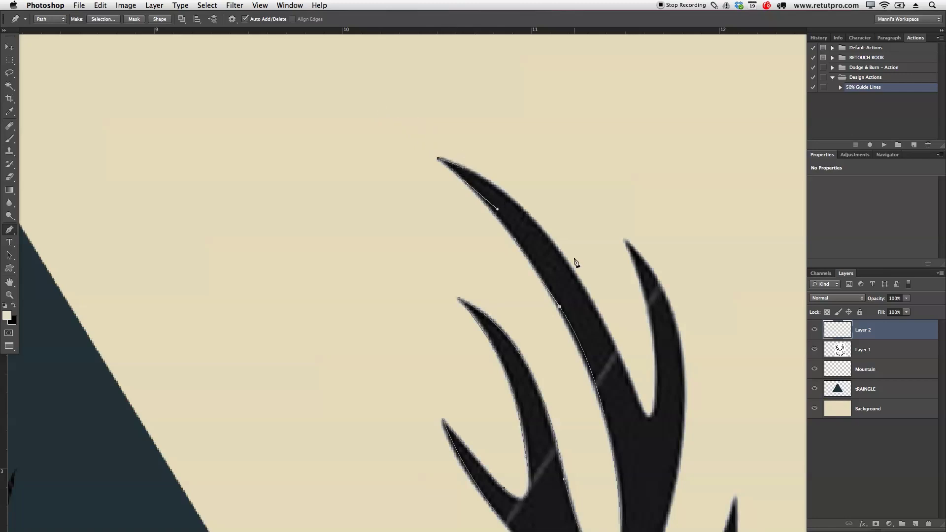
# Trace down the longest tine's right edge, around the narrow notch and up to the tip of the neighbouring outer tine.
pyautogui.moveTo(589, 295); pyautogui.dragTo(638, 385)
pyautogui.moveTo(649, 389); pyautogui.dragTo(645, 402)
pyautogui.moveTo(589, 293)
pyautogui.mouseDown()
pyautogui.moveTo(602, 288)
pyautogui.moveTo(570, 291)
pyautogui.moveTo(574, 269)
pyautogui.moveTo(587, 291)
pyautogui.mouseUp()
pyautogui.keyDown('ctrl'); pyautogui.click(638, 400); pyautogui.keyUp('ctrl')
pyautogui.moveTo(625, 241); pyautogui.dragTo(593, 159)
# Trace down the antler's outer edge, around the next notch and up to the tip of the lowest outer tine.
pyautogui.moveTo(692, 365); pyautogui.dragTo(625, 226)
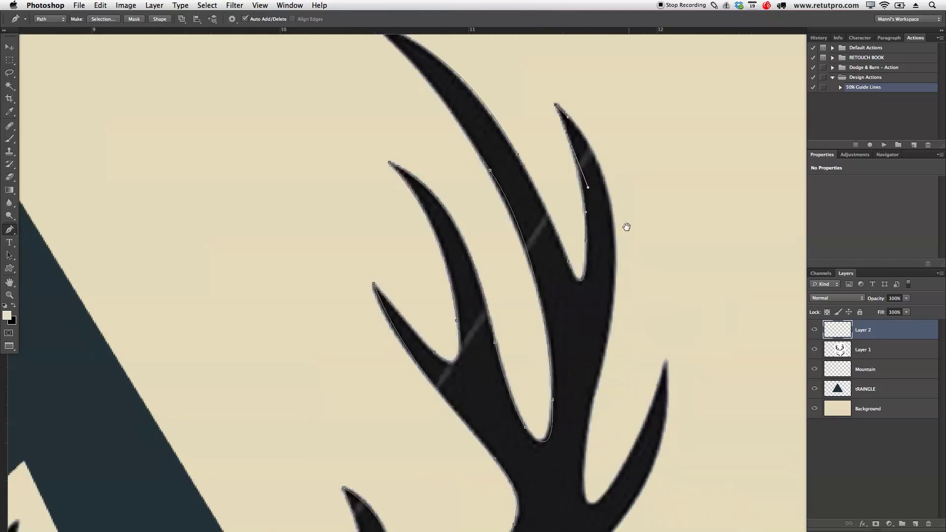
pyautogui.moveTo(610, 297); pyautogui.dragTo(590, 417)
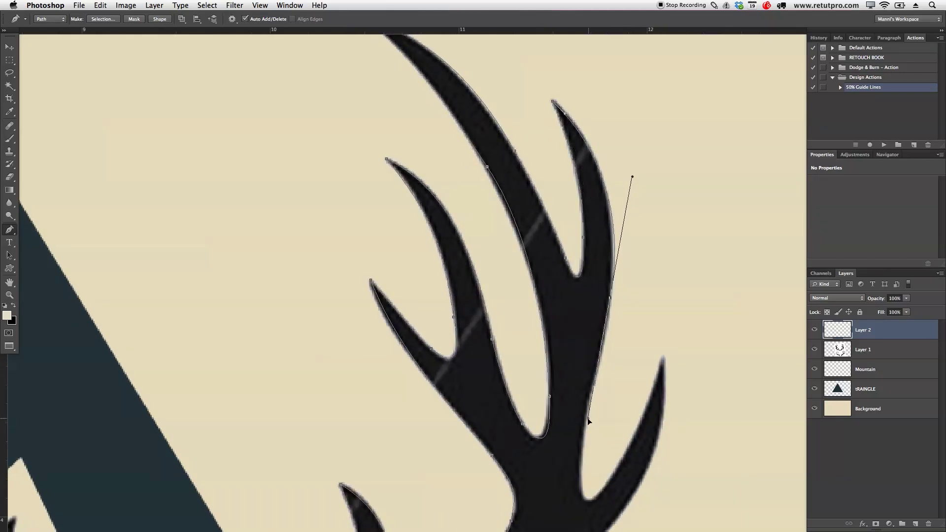
pyautogui.moveTo(595, 414); pyautogui.dragTo(601, 268)
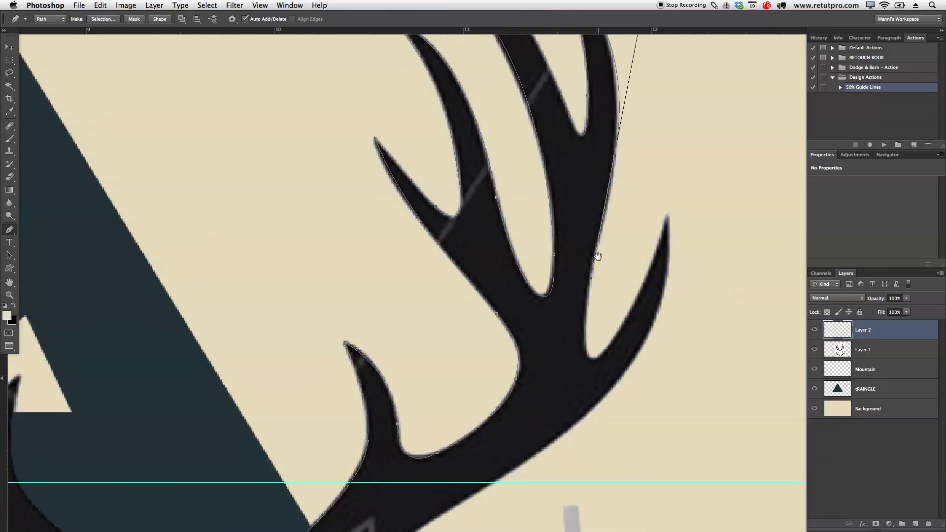
pyautogui.click(587, 322)
pyautogui.moveTo(642, 294); pyautogui.dragTo(653, 284)
pyautogui.moveTo(666, 215); pyautogui.dragTo(677, 172)
# Trace the antler's underside down to its base and close the path at its starting point over the triangle.
pyautogui.hscroll(3, 692, 196)
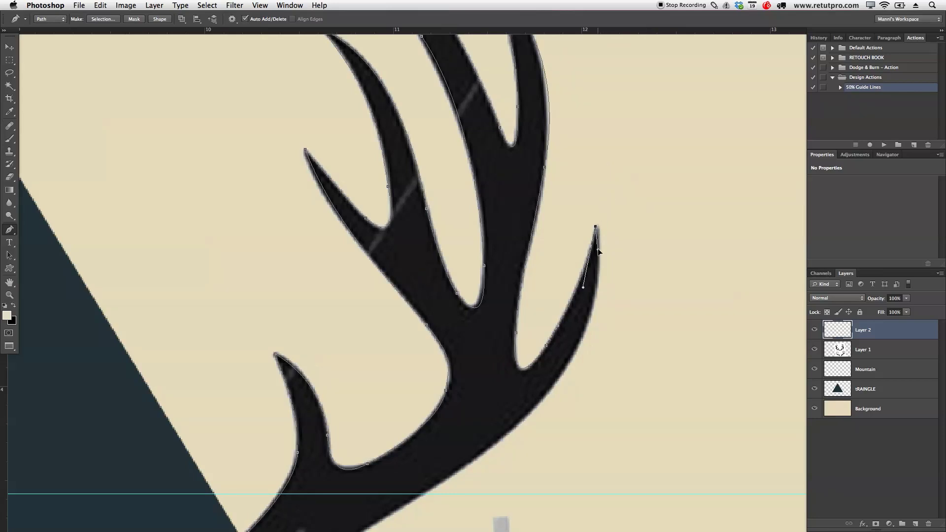
pyautogui.scroll(-6, 665, 152)
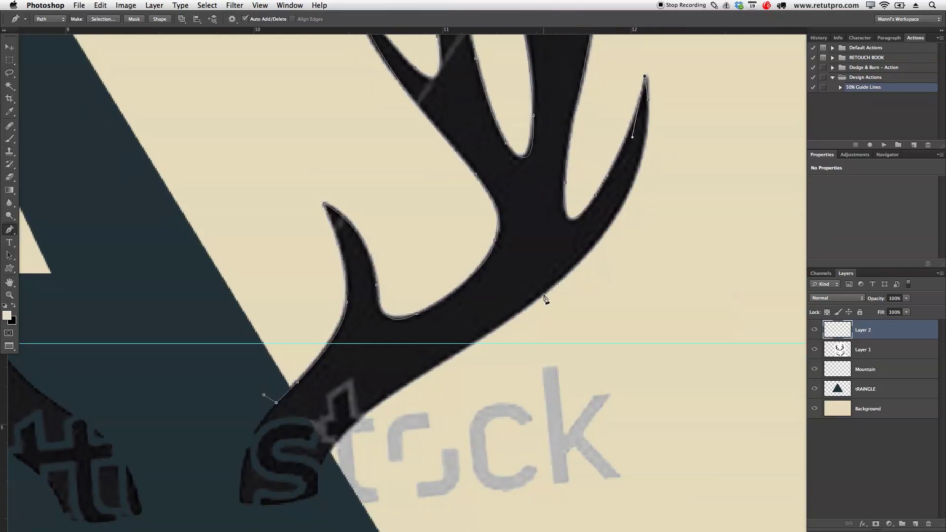
pyautogui.moveTo(542, 297); pyautogui.dragTo(463, 359)
pyautogui.click(491, 333)
pyautogui.moveTo(356, 407); pyautogui.dragTo(365, 412)
pyautogui.moveTo(319, 463); pyautogui.dragTo(271, 358)
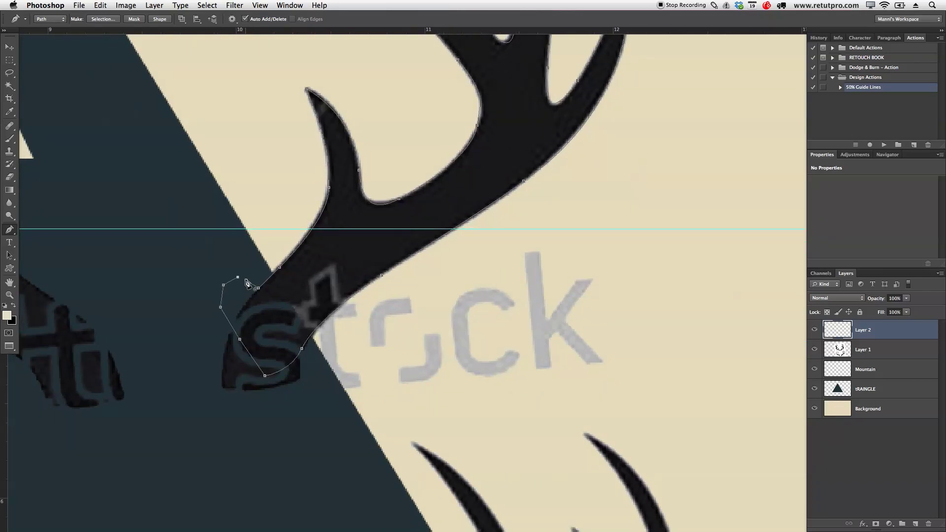
pyautogui.press('z')
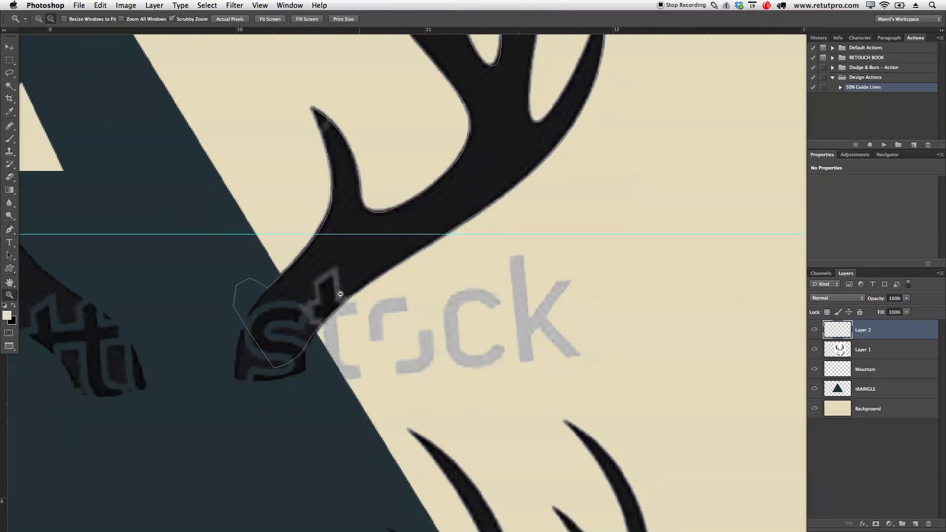
pyautogui.scroll(-4, 325, 310)
pyautogui.scroll(3, 445, 379)
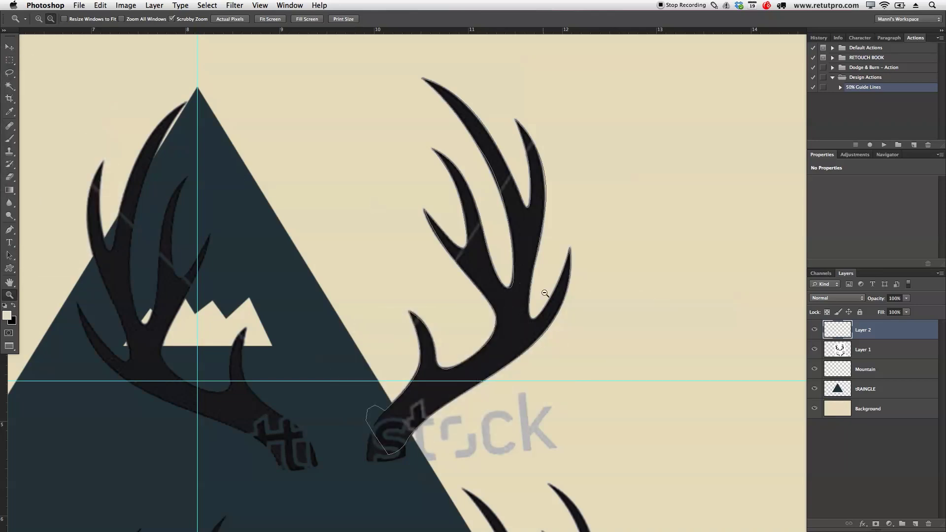
pyautogui.press('p')
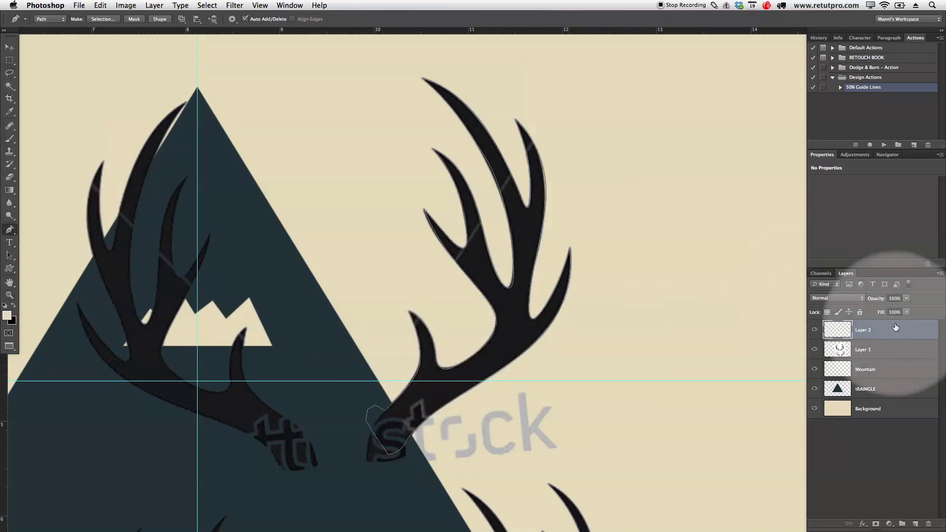
pyautogui.rightClick(435, 400)
pyautogui.click(463, 493)
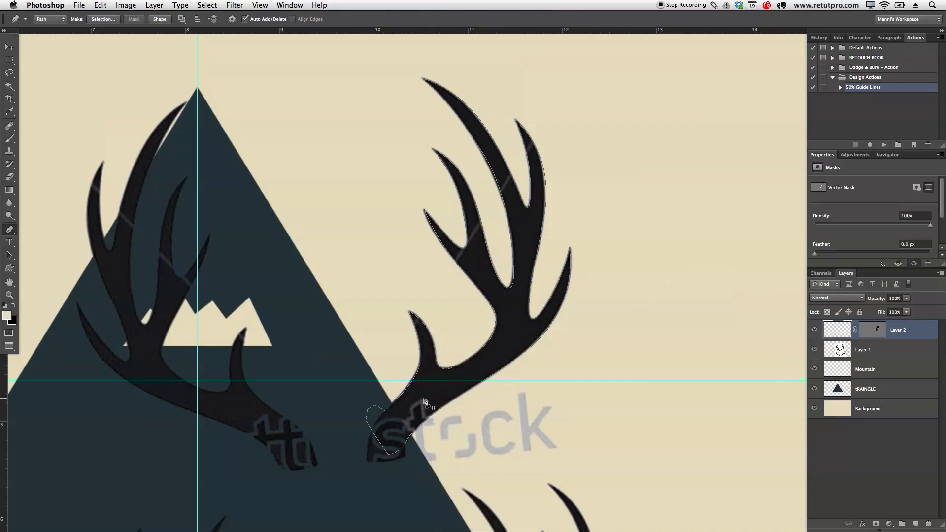
pyautogui.press('super+z')
# Fill the closed antler path with the triangle's dark colour, #293b41, and dismiss the path.
pyautogui.rightClick(424, 394)
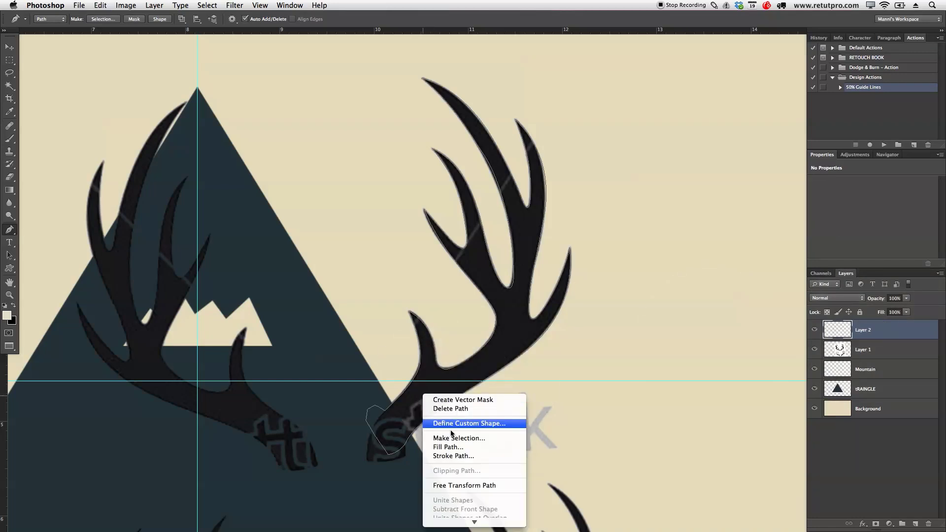
pyautogui.click(454, 448)
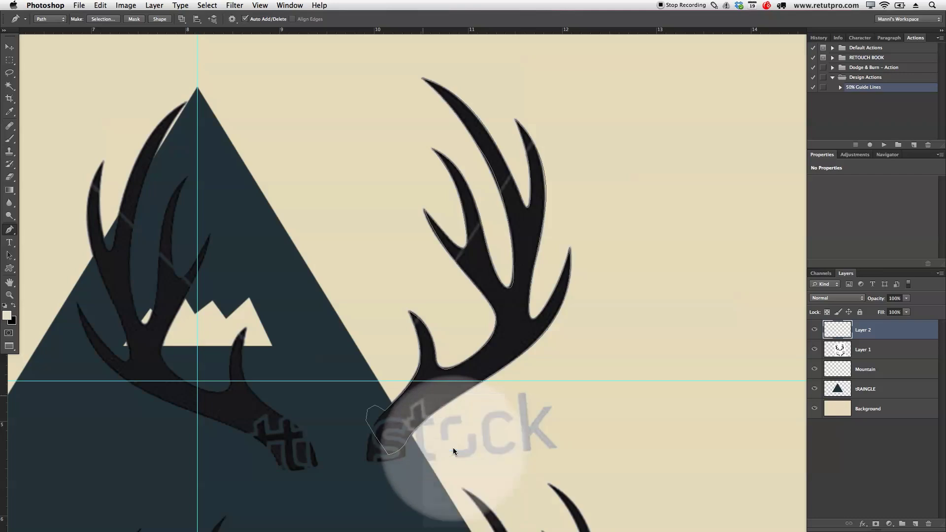
pyautogui.click(612, 75)
pyautogui.click(611, 75)
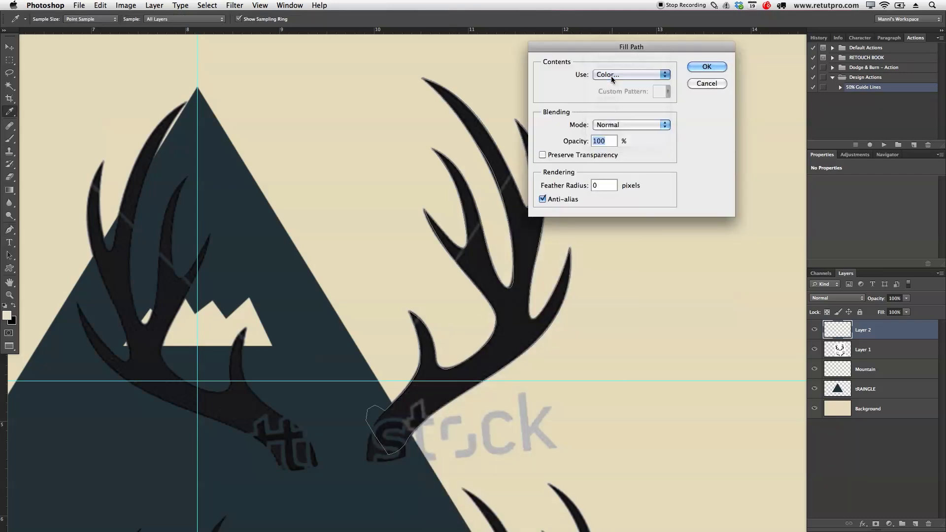
pyautogui.moveTo(316, 284); pyautogui.dragTo(295, 292)
pyautogui.click(296, 294)
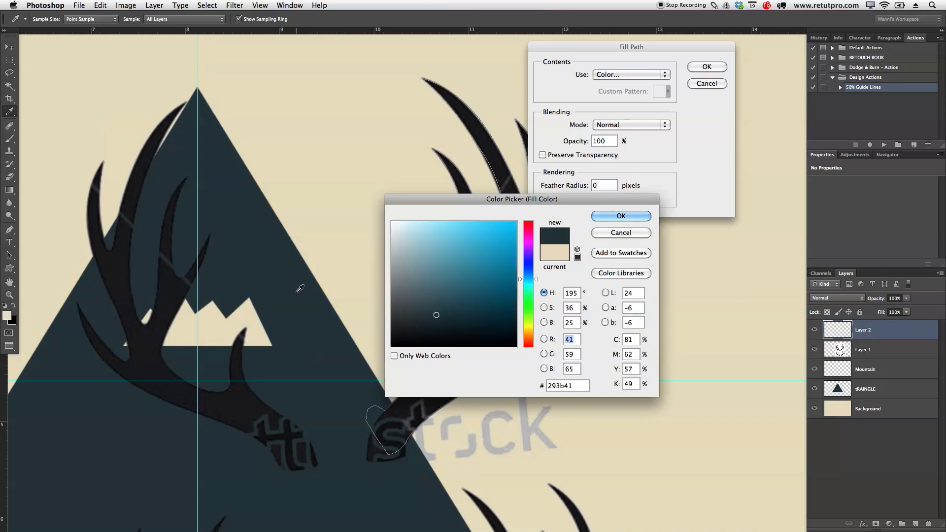
pyautogui.click(647, 216)
pyautogui.click(716, 70)
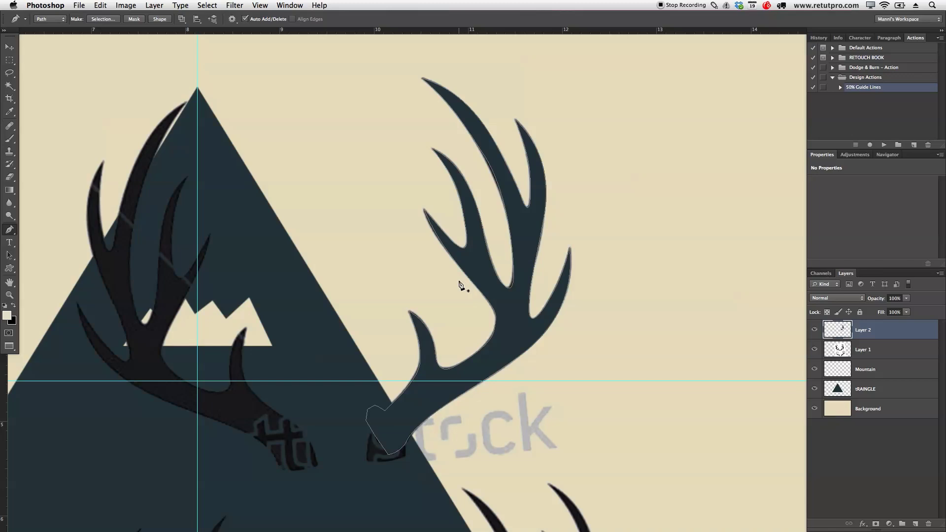
pyautogui.press('Return')
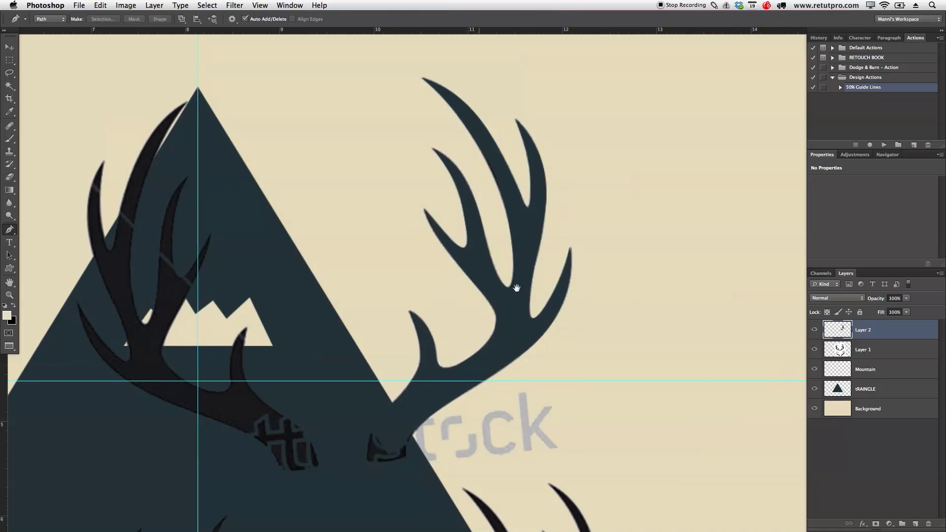
# Delete the stock antler reference layer, Layer 1.
pyautogui.press('super+plus')
pyautogui.press('z')
pyautogui.click(550, 349)
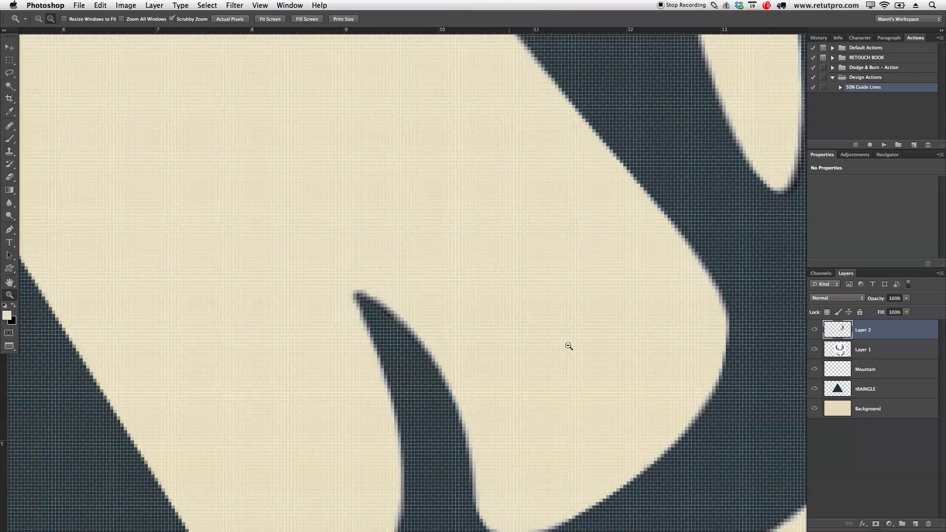
pyautogui.keyDown('alt'); pyautogui.click(545, 349); pyautogui.keyUp('alt')
pyautogui.keyDown('alt'); pyautogui.click(608, 253); pyautogui.keyUp('alt')
pyautogui.keyDown('alt'); pyautogui.click(595, 270); pyautogui.keyUp('alt')
pyautogui.moveTo(595, 269); pyautogui.dragTo(577, 269)
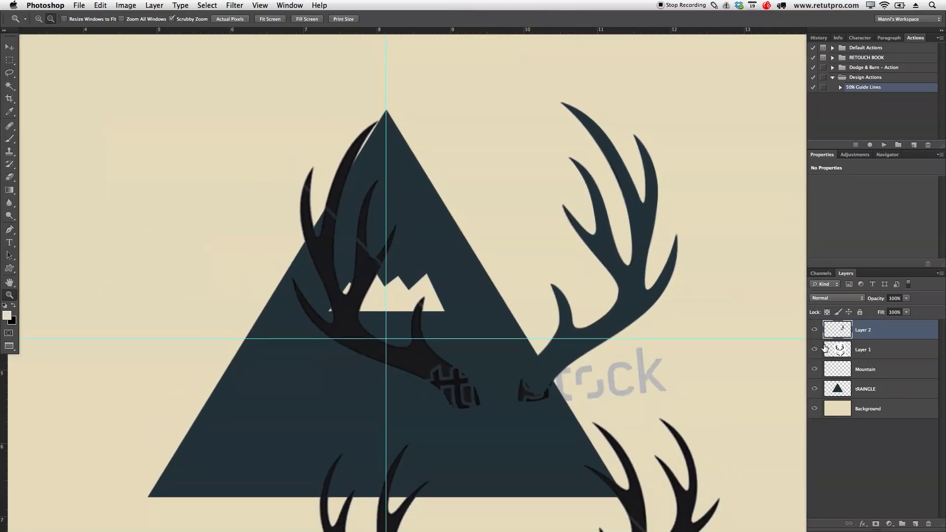
pyautogui.click(865, 353)
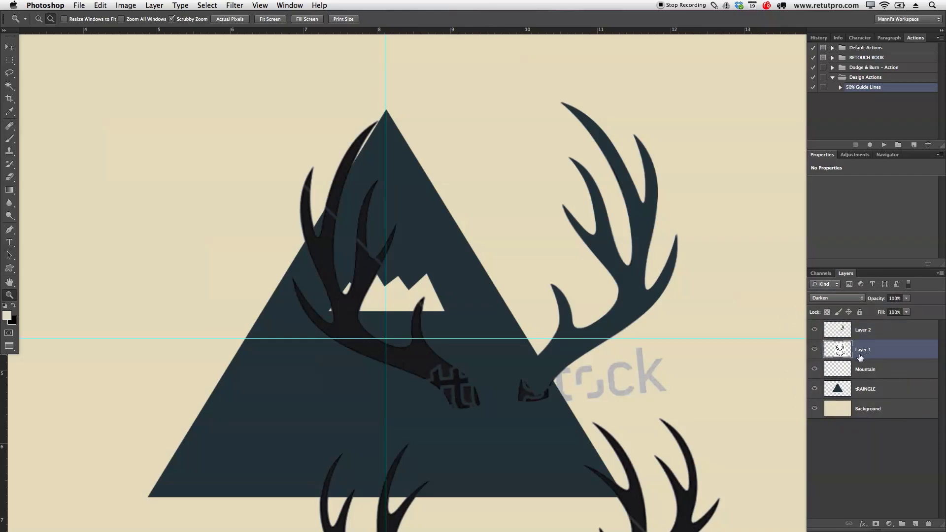
pyautogui.press('Delete')
pyautogui.moveTo(585, 295); pyautogui.dragTo(553, 295)
# Rename the filled antler's layer, Layer 2, as Horns.
pyautogui.click(877, 335)
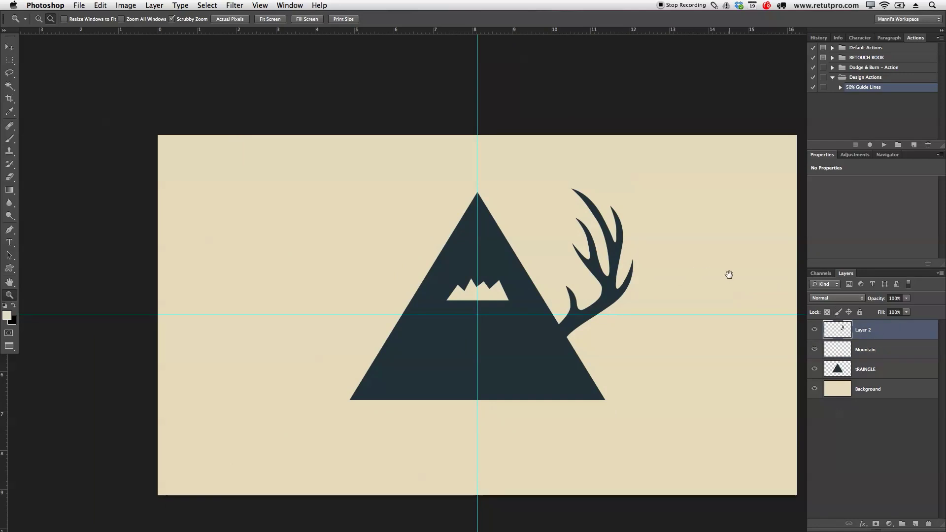
pyautogui.click(862, 330)
pyautogui.doubleClick(861, 330)
pyautogui.write('Horns')
pyautogui.press('Return')
# Duplicate the Horns layer and flip the copy horizontally.
pyautogui.press('v')
pyautogui.moveTo(598, 314)
pyautogui.mouseDown()
pyautogui.moveTo(581, 279)
pyautogui.moveTo(618, 264)
pyautogui.moveTo(596, 311)
pyautogui.mouseUp()
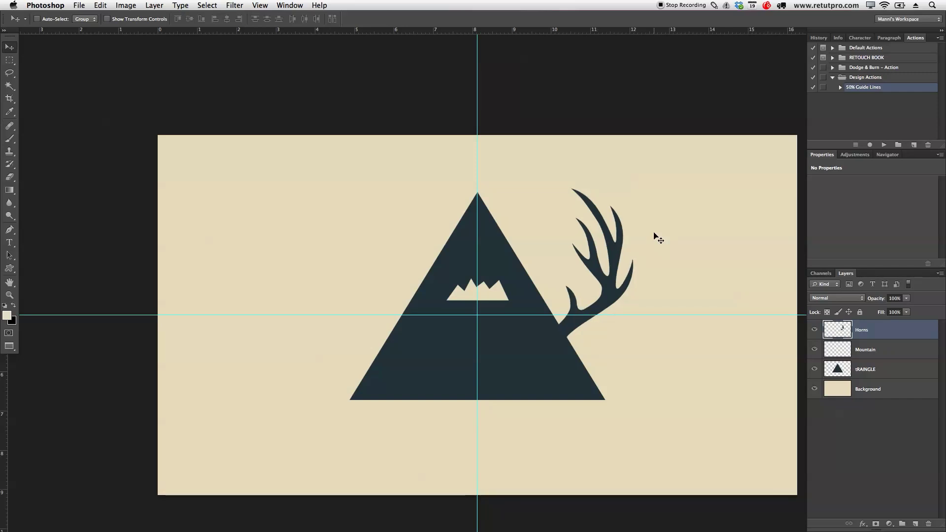
pyautogui.press('super+j')
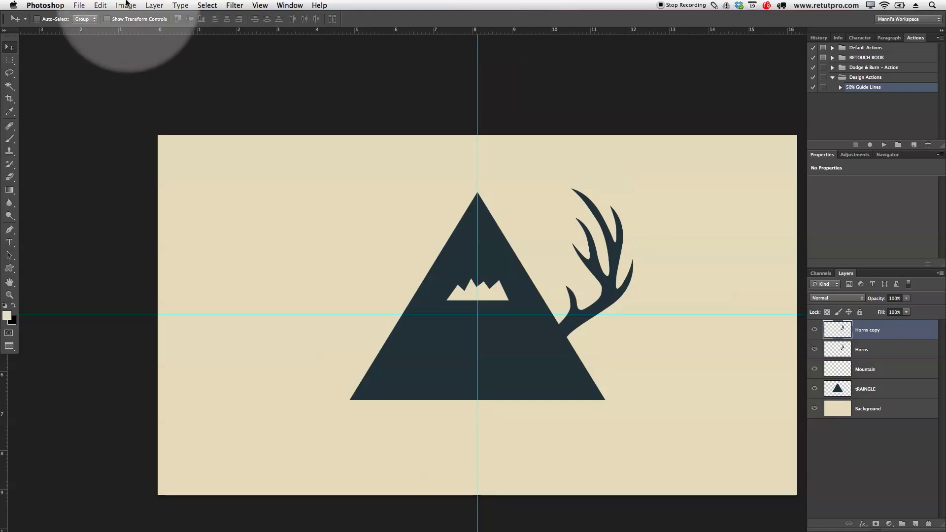
pyautogui.click(78, 6)
pyautogui.moveTo(94, 5)
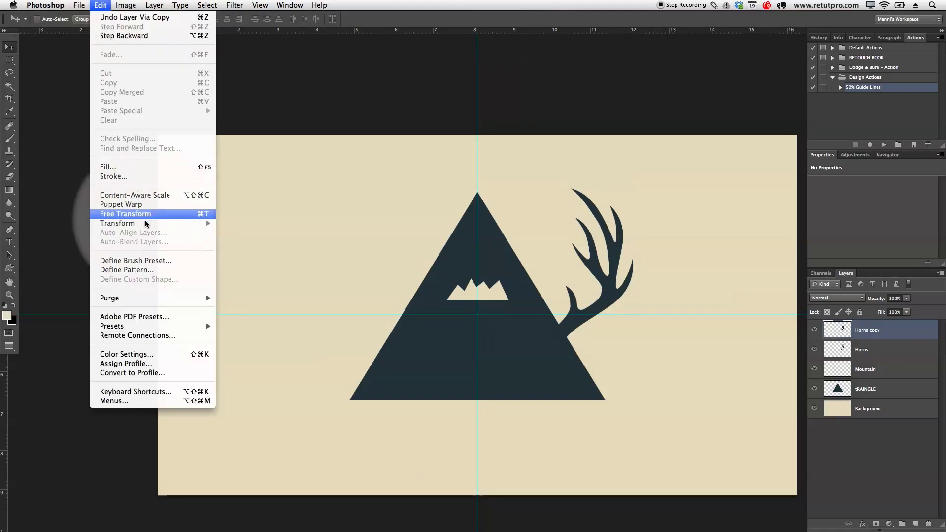
pyautogui.moveTo(148, 223)
pyautogui.click(257, 344)
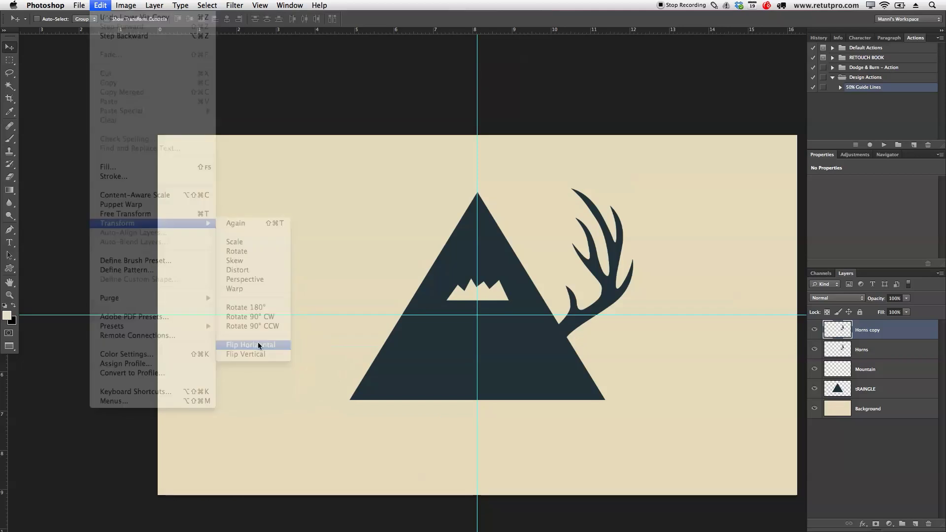
# Move the flipped antler to the triangle's left side, level with the right antler and symmetrical to it.
pyautogui.moveTo(598, 282); pyautogui.dragTo(406, 255)
pyautogui.click(612, 232)
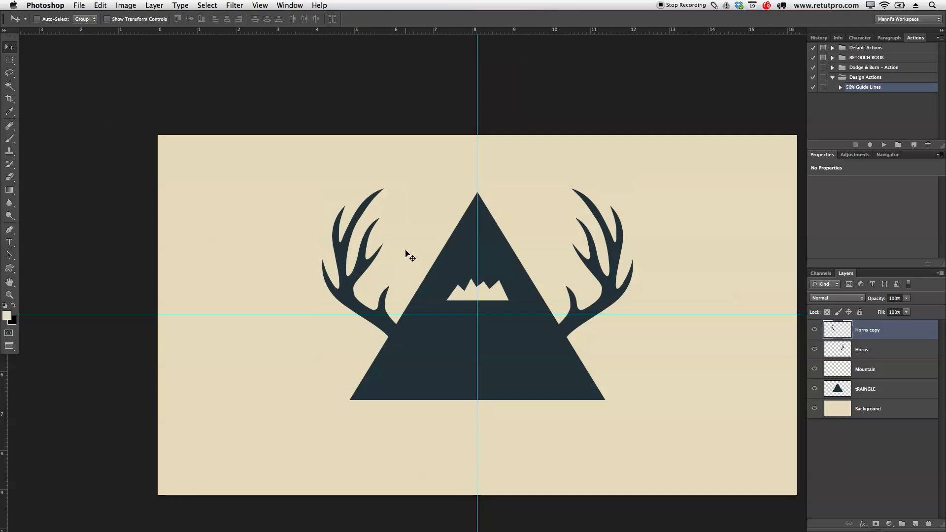
pyautogui.click(406, 252)
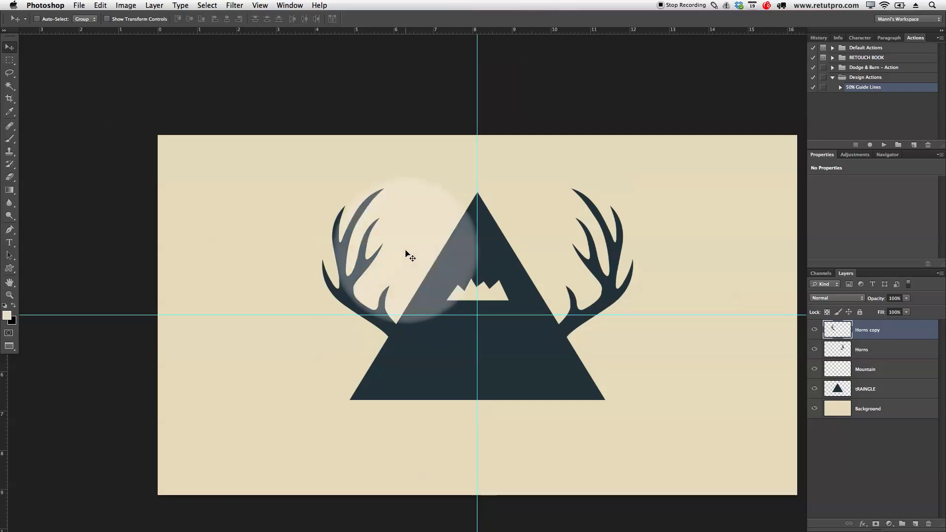
# Add the text HIPSTER in a text box across the triangle's lower half, below the mountain.
pyautogui.press('t')
pyautogui.click(523, 316)
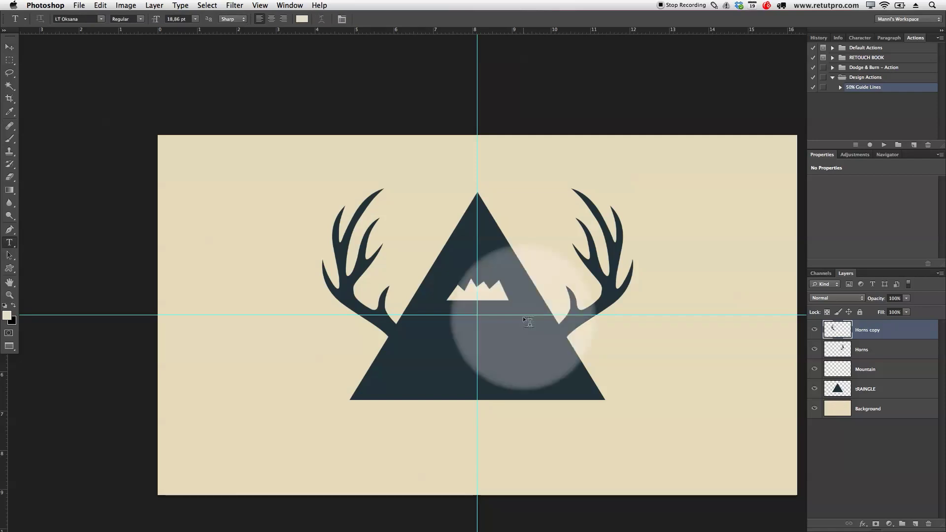
pyautogui.moveTo(407, 326); pyautogui.dragTo(546, 374)
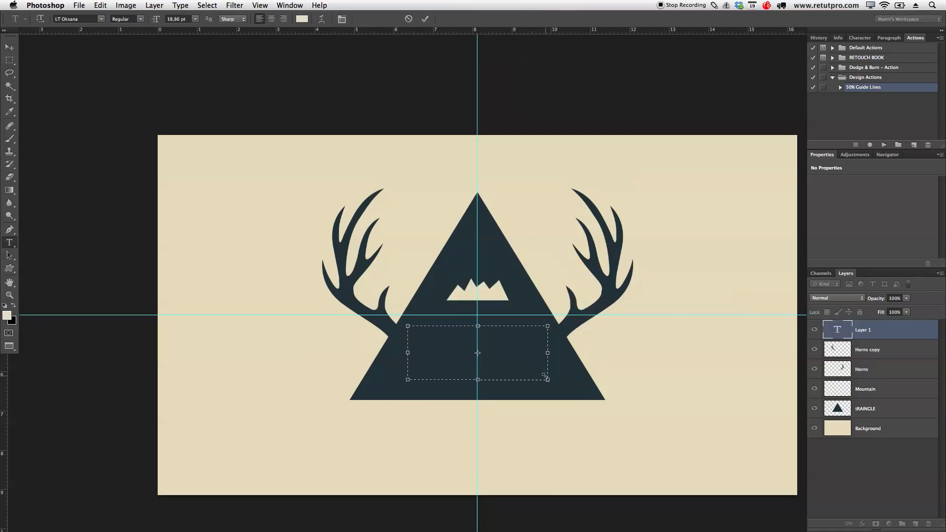
pyautogui.write('HIPS TER')
# Set the HIPSTER text's font size to 20 pt and commit the text.
pyautogui.hotkey('ctrl', 'a')
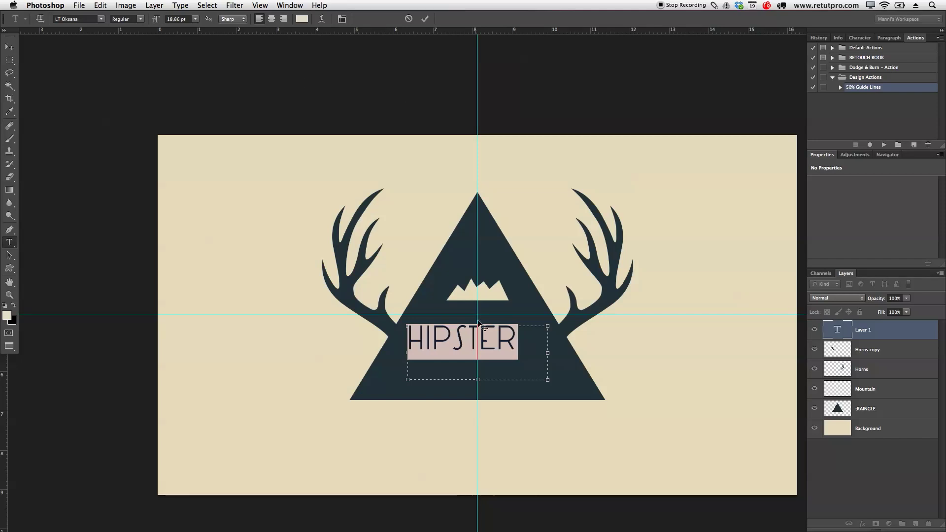
pyautogui.moveTo(153, 19); pyautogui.dragTo(156, 18)
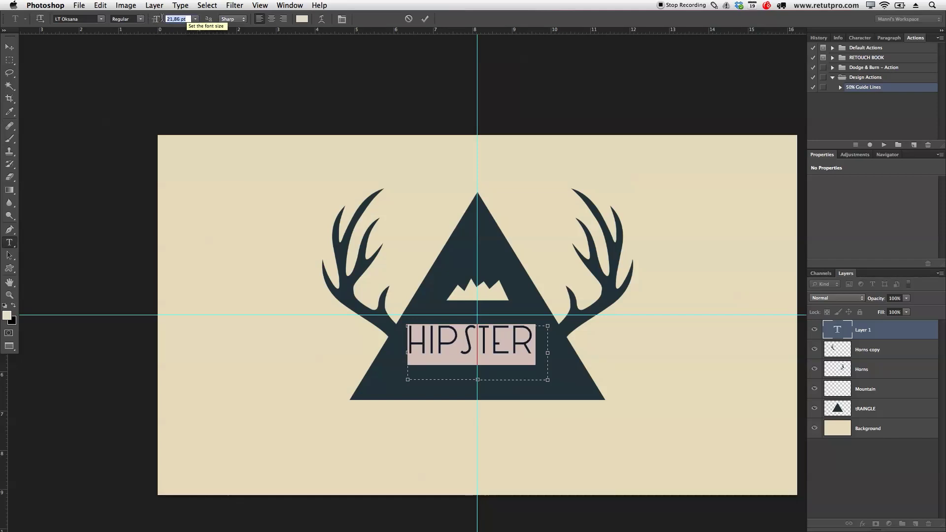
pyautogui.write('20')
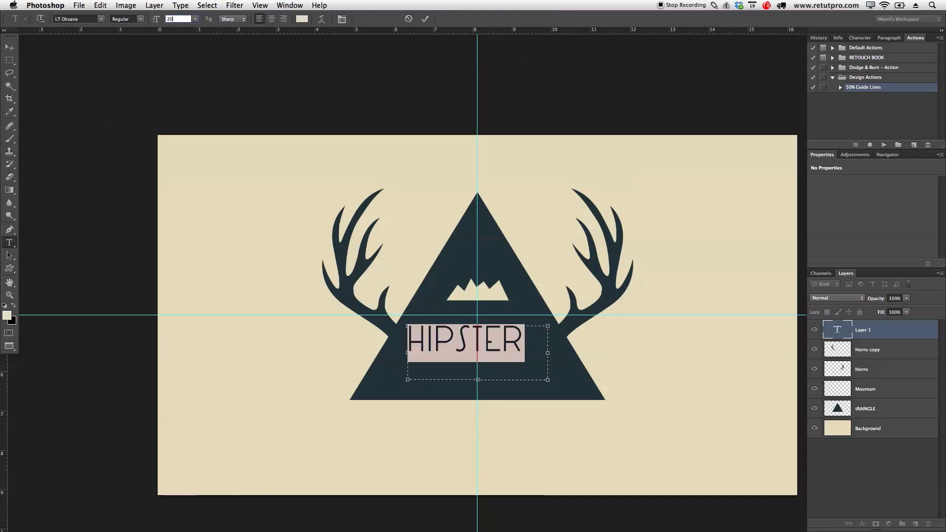
pyautogui.click(429, 21)
# Move the HIPSTER text up close beneath the mountain and centre it on the vertical guide.
pyautogui.click(11, 49)
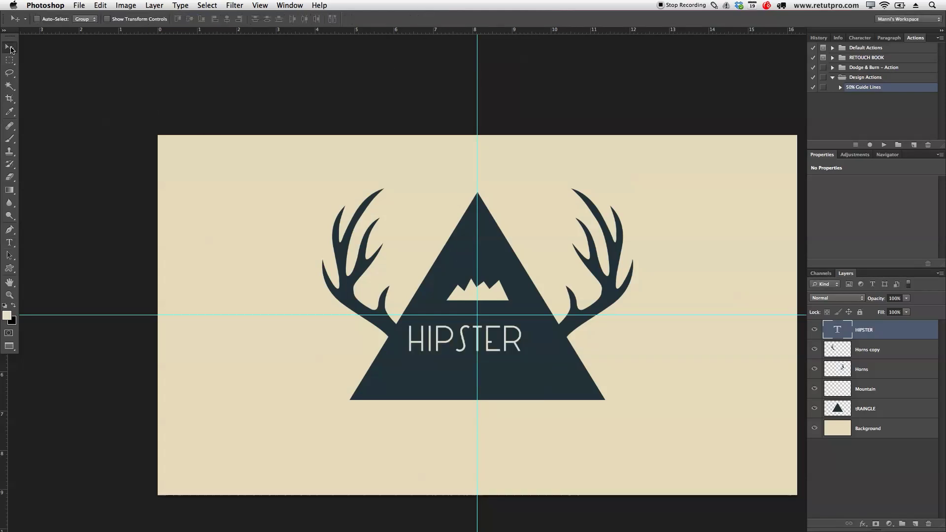
pyautogui.moveTo(444, 352); pyautogui.dragTo(453, 338)
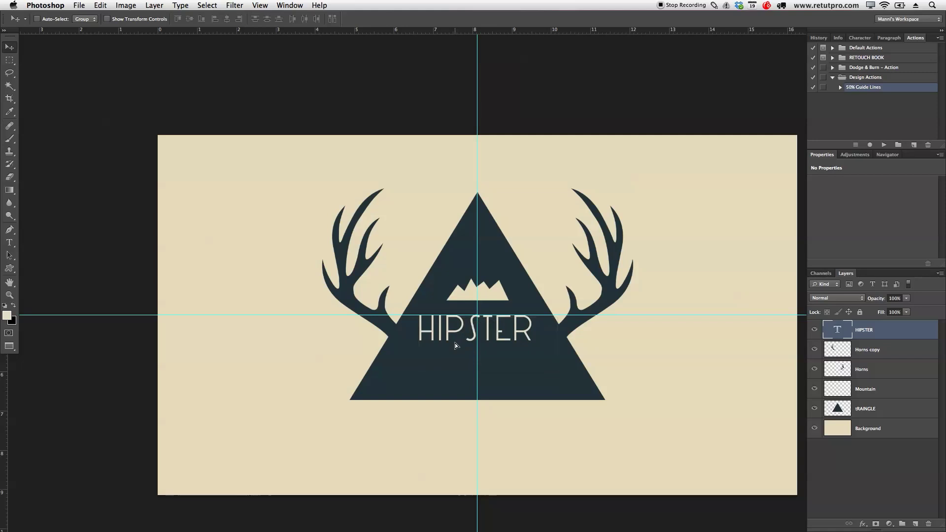
pyautogui.press('Right')
pyautogui.press('Right')
pyautogui.press('Right')
pyautogui.press('Right')
pyautogui.press('Right')
pyautogui.press('Right')
pyautogui.press('Right')
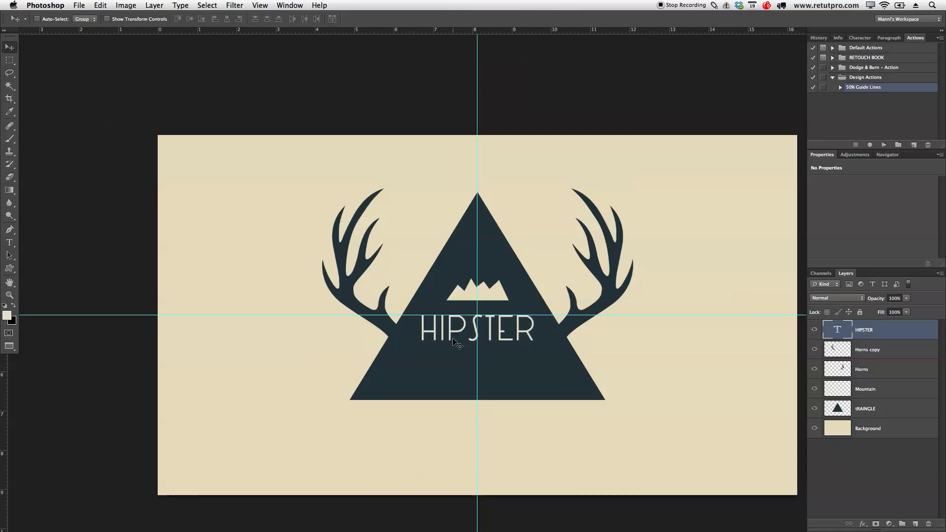
pyautogui.press('Up')
pyautogui.press('Up')
pyautogui.press('Up')
pyautogui.press('Up')
pyautogui.press('Up')
pyautogui.press('Up')
pyautogui.press('Up')
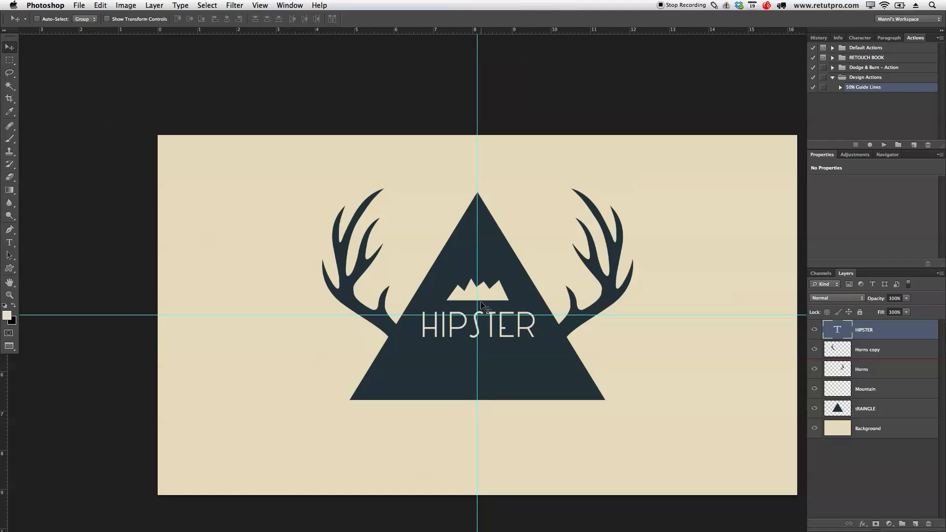
# Add the text STYLE at 12 pt in a narrow text box near the triangle's base.
pyautogui.press('t')
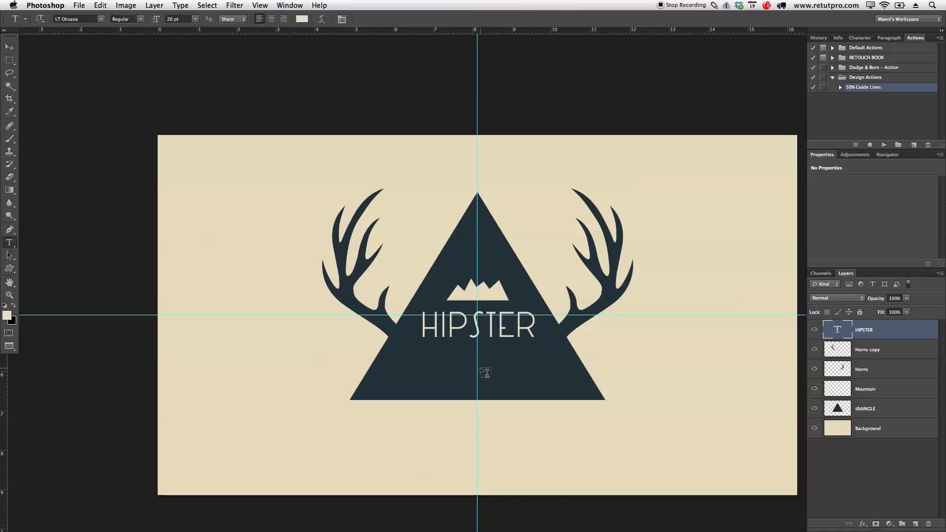
pyautogui.moveTo(403, 367); pyautogui.dragTo(555, 387)
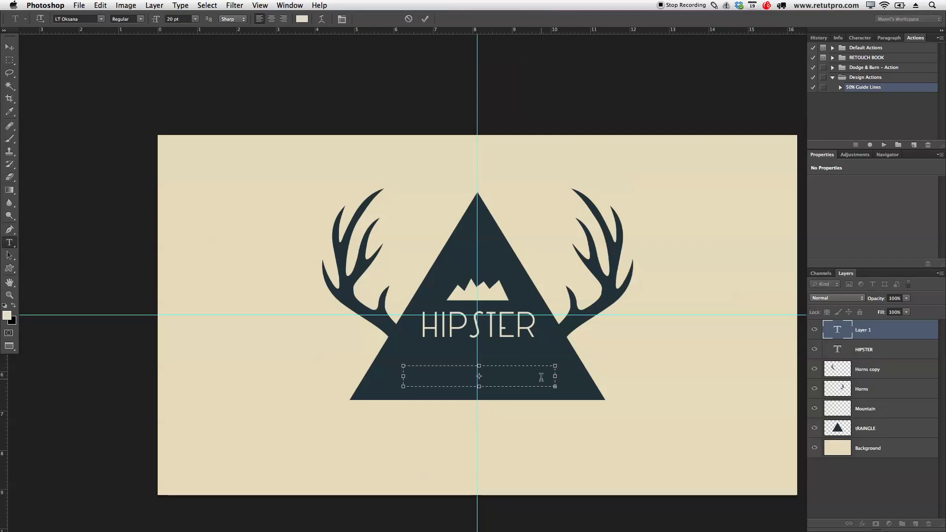
pyautogui.click(473, 370)
pyautogui.write('STYLE')
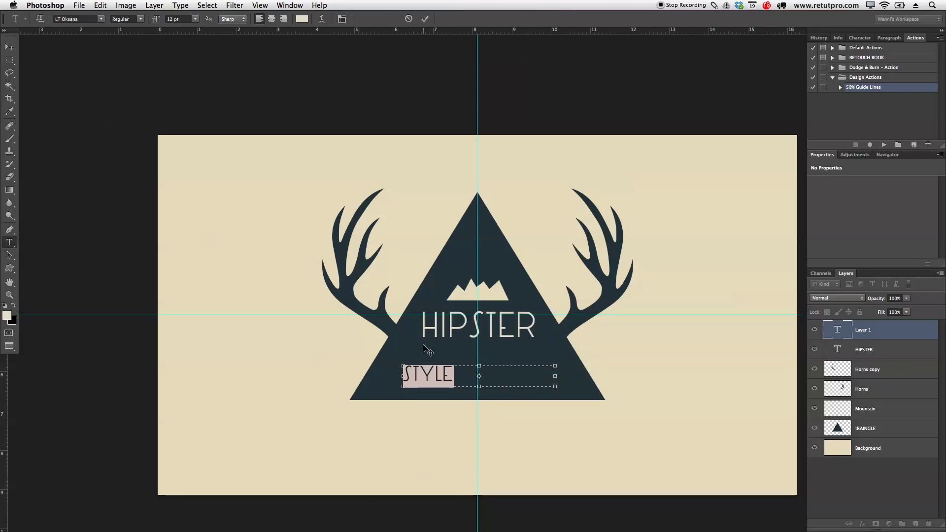
# Change the STYLE text's font to Helvetica Neue in the UltraLight style.
pyautogui.click(100, 19)
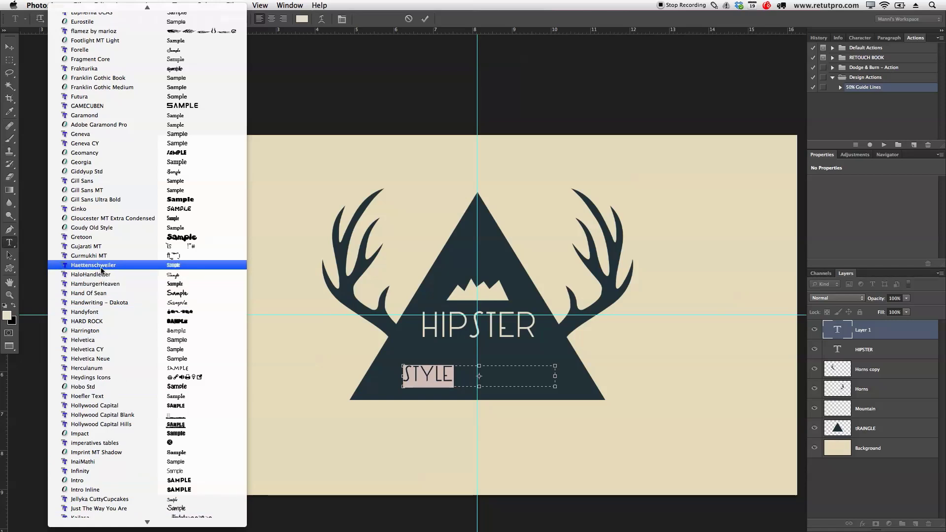
pyautogui.scroll(-5, 98, 450)
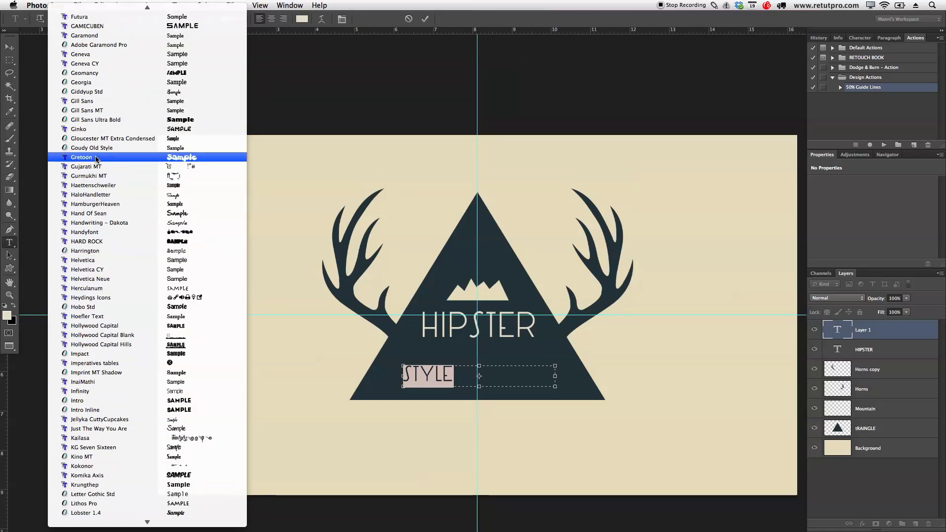
pyautogui.click(102, 281)
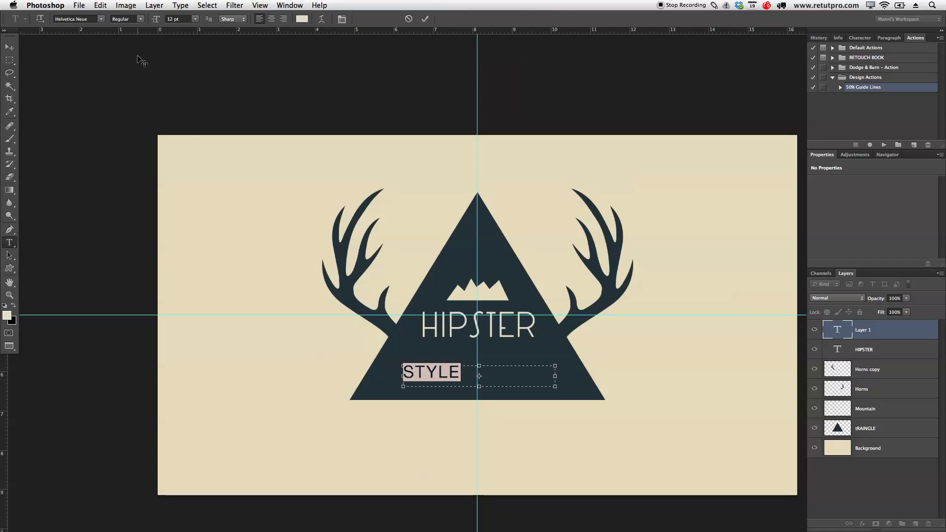
pyautogui.click(141, 19)
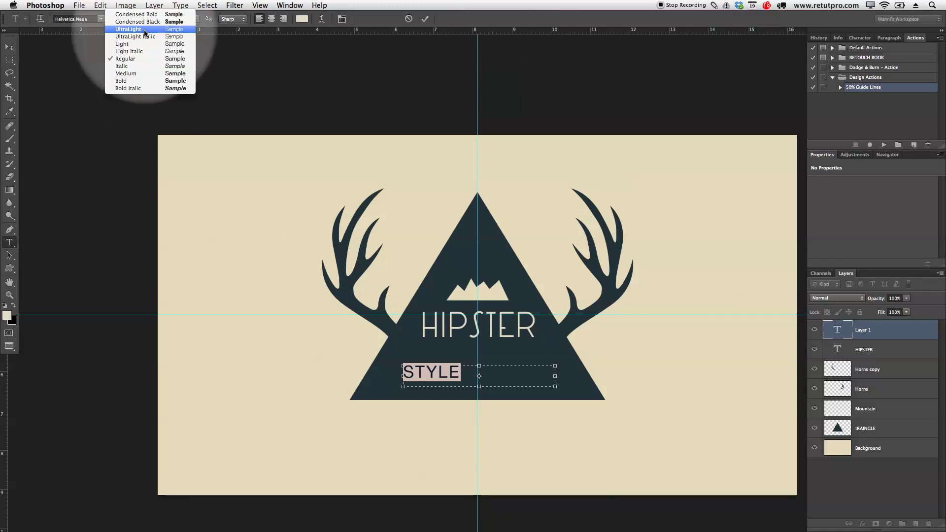
pyautogui.click(129, 29)
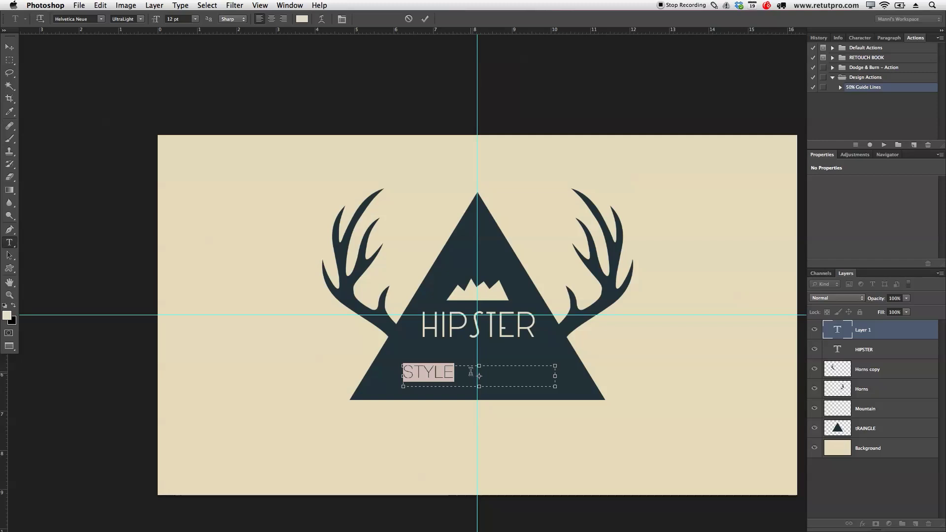
# Set the STYLE text to 9 pt with a tracking of 1060 and commit the text.
pyautogui.moveTo(160, 19); pyautogui.dragTo(158, 20)
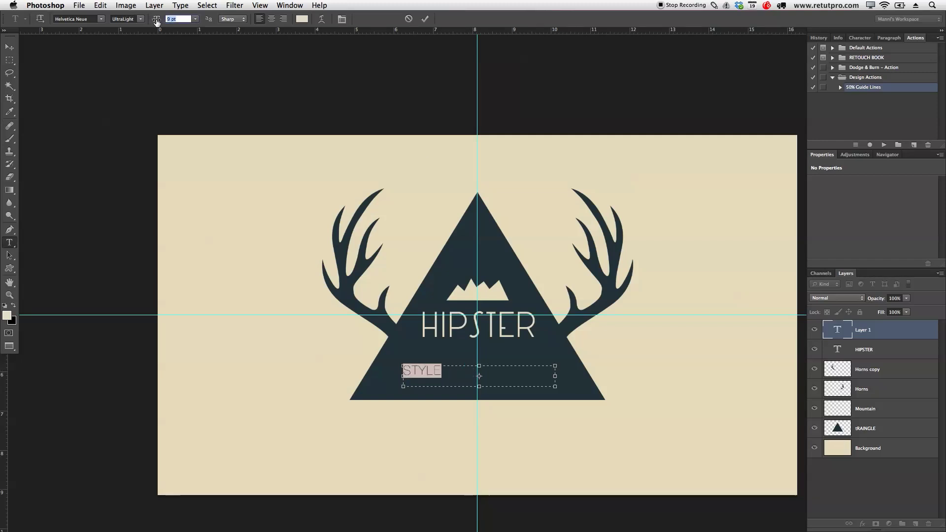
pyautogui.click(860, 38)
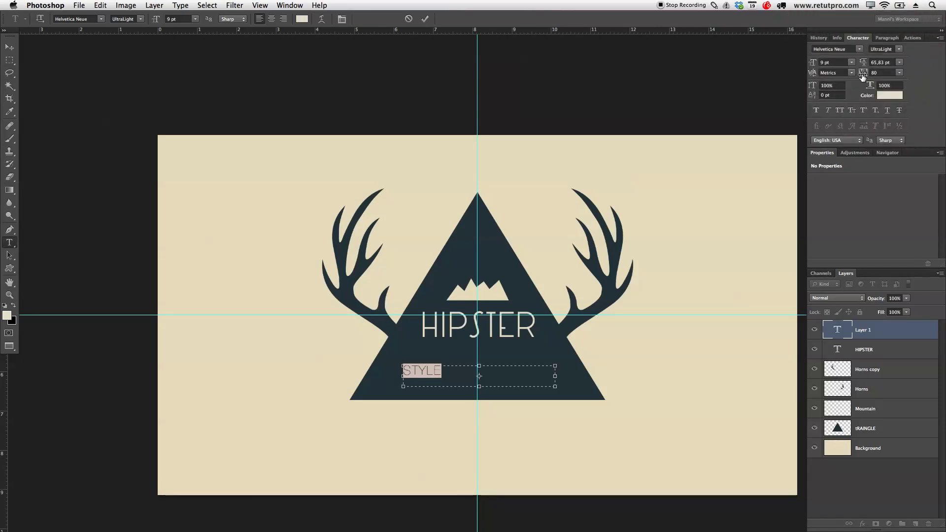
pyautogui.moveTo(871, 74); pyautogui.dragTo(886, 73)
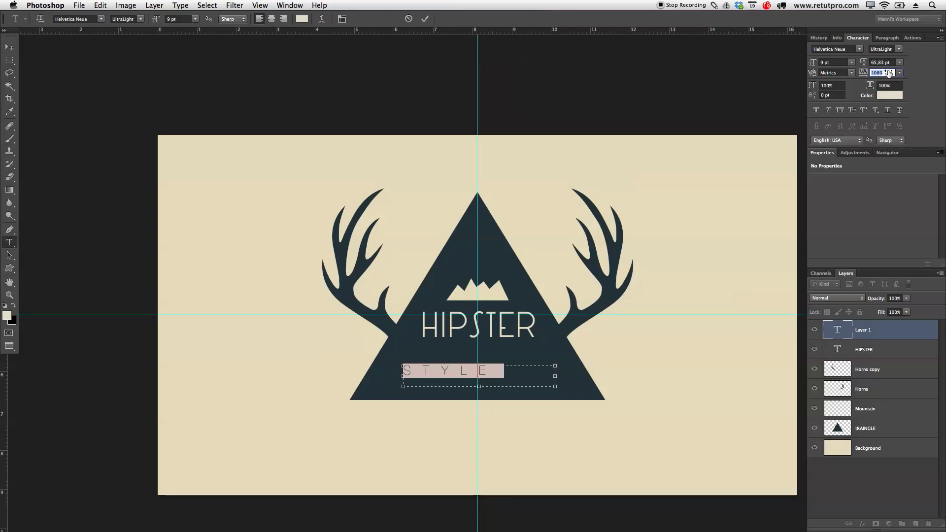
pyautogui.click(409, 69)
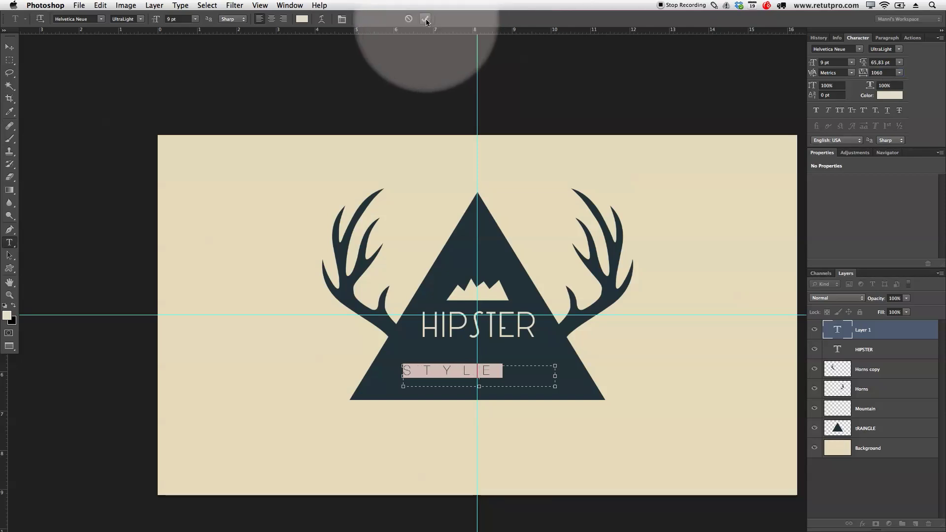
pyautogui.click(425, 19)
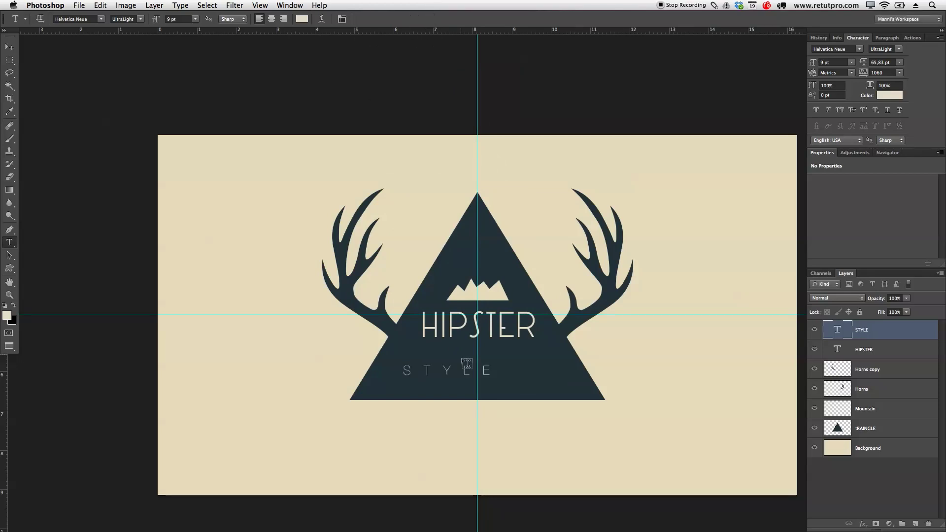
# Move the STYLE text beneath HIPSTER so that it is centred on the vertical guide.
pyautogui.press('v')
pyautogui.moveTo(460, 371); pyautogui.dragTo(497, 371)
pyautogui.click(452, 330)
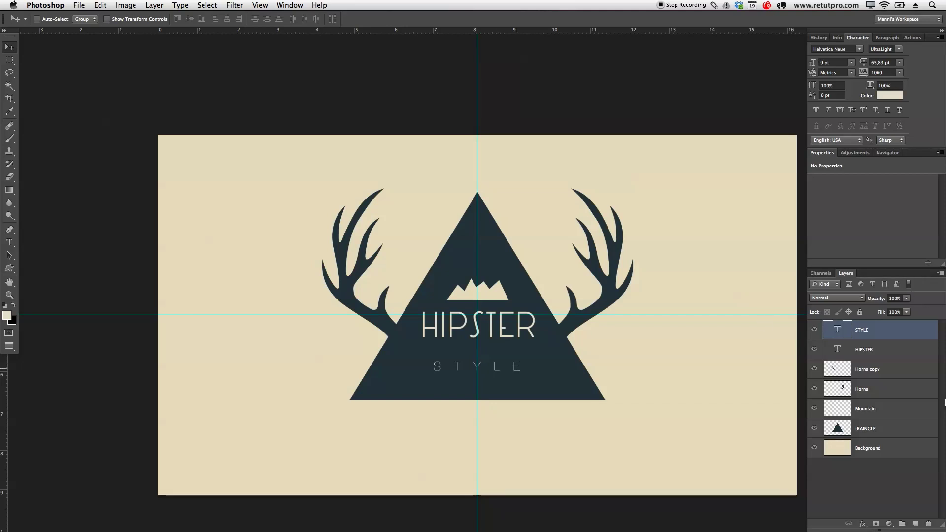
# On a new layer, draw a straight horizontal path along a new guide through the middle of STYLE, extending past both ends of the word.
pyautogui.click(915, 524)
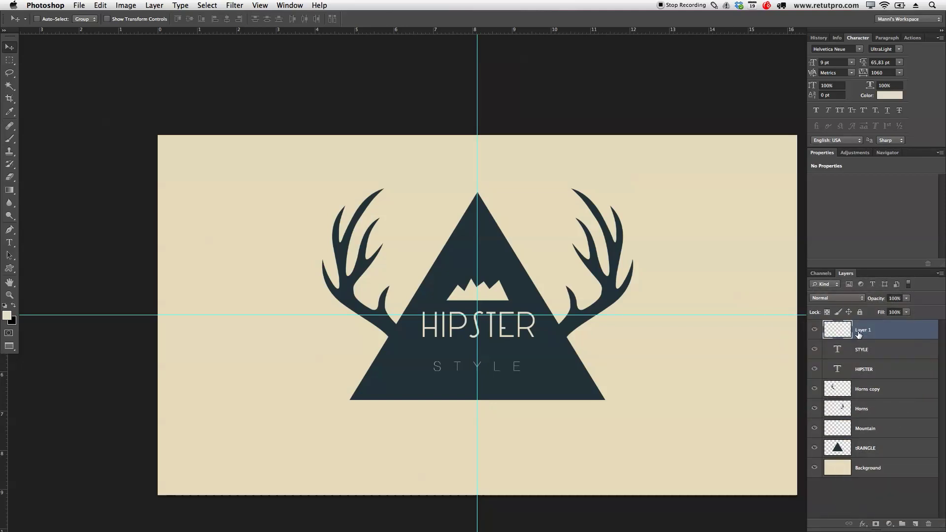
pyautogui.moveTo(512, 32); pyautogui.dragTo(539, 366)
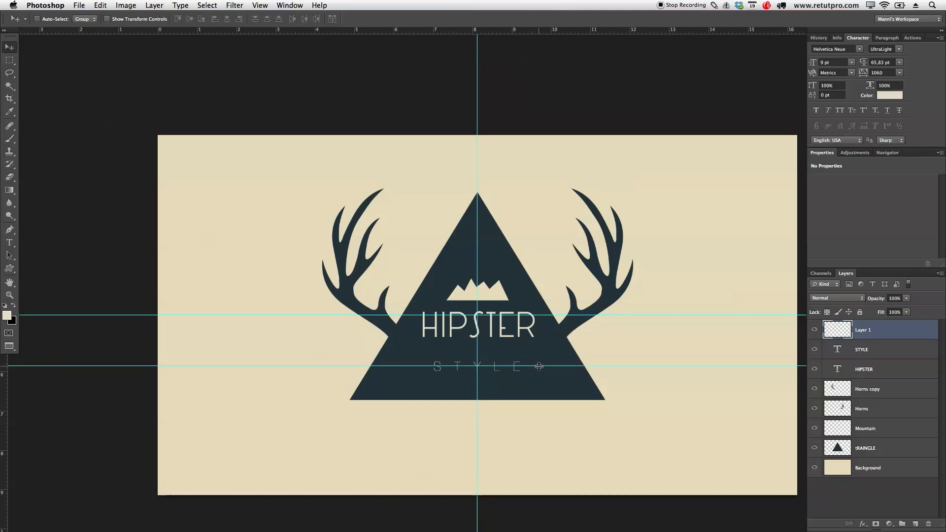
pyautogui.press('p')
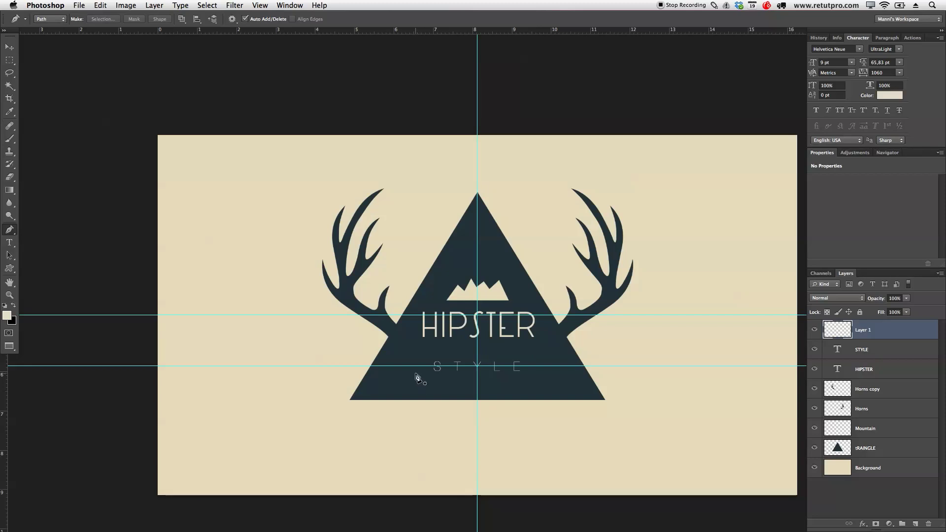
pyautogui.click(403, 366)
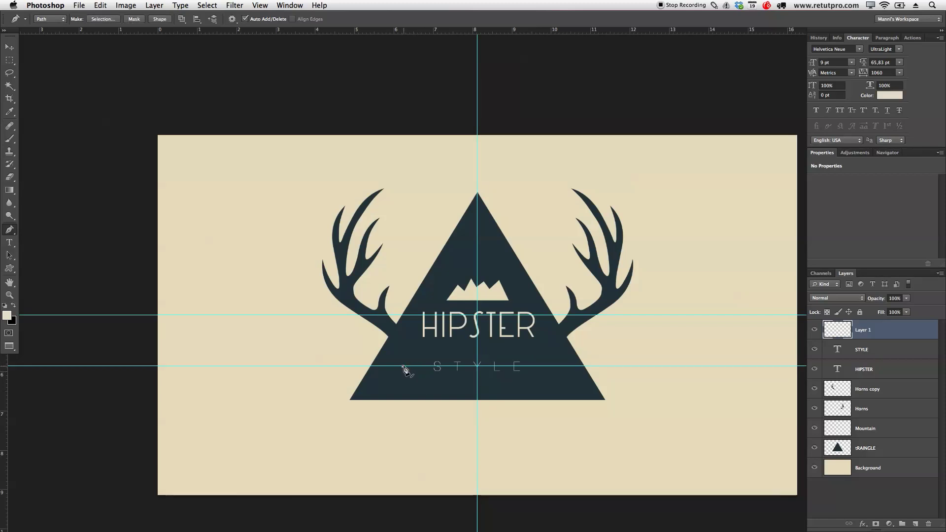
pyautogui.click(552, 367)
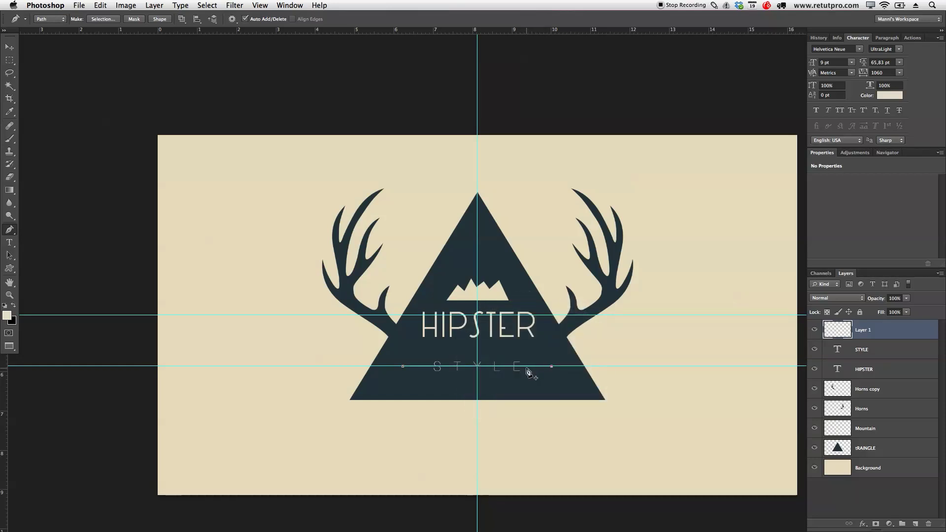
# Stroke the horizontal path with the Pencil, leaving Simulate Pressure off.
pyautogui.rightClick(528, 370)
pyautogui.click(540, 432)
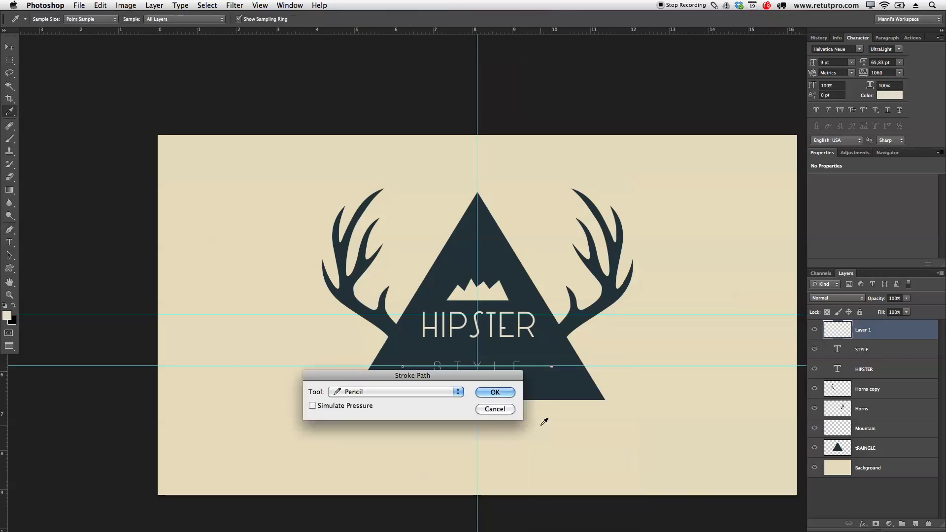
pyautogui.click(360, 394)
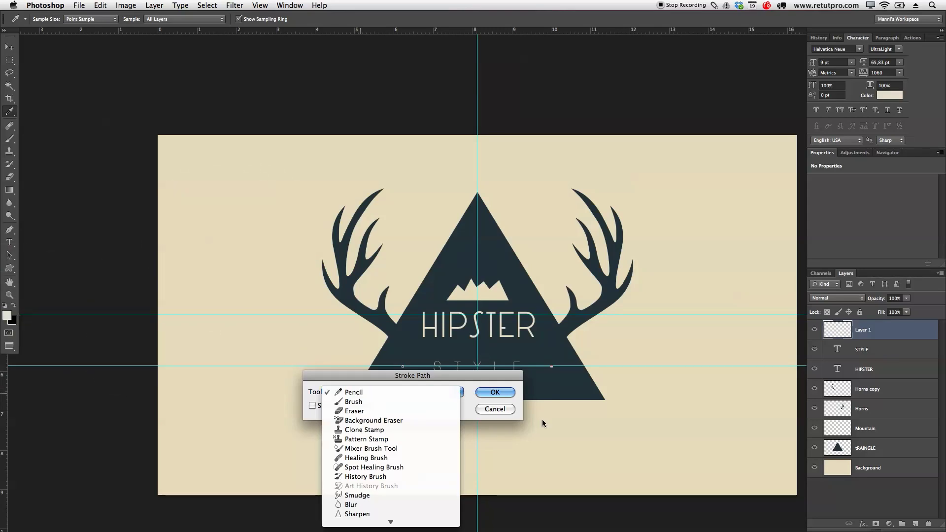
pyautogui.click(493, 393)
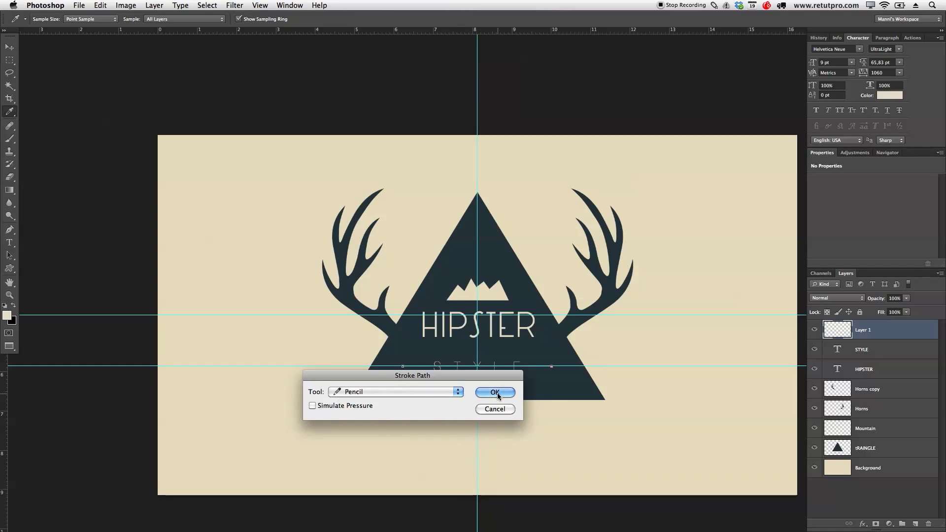
pyautogui.click(495, 392)
# Clear the guides and dismiss the work path, keeping only the stroked line.
pyautogui.press('p')
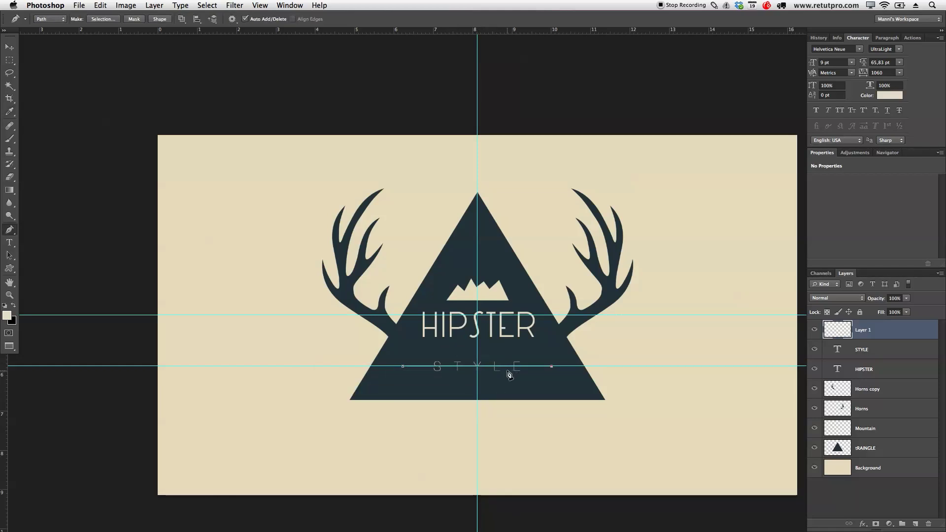
pyautogui.click(260, 5)
pyautogui.click(288, 244)
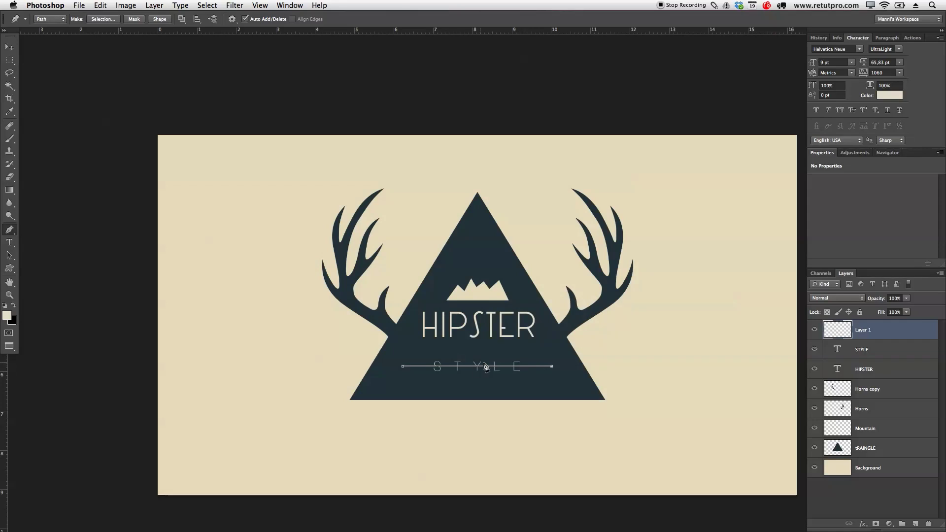
pyautogui.click(503, 382)
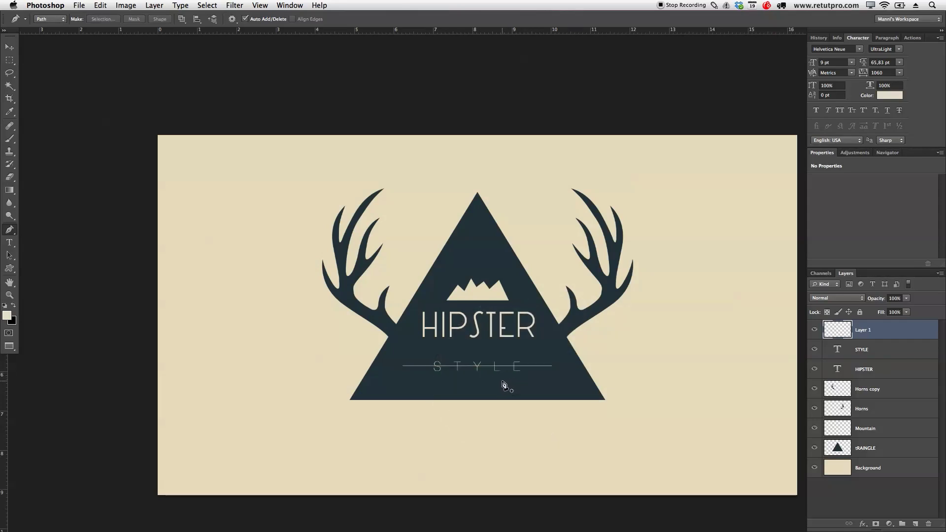
# Select a rectangle around the word STYLE, delete the part of the line inside it, and deselect.
pyautogui.press('z')
pyautogui.moveTo(497, 384)
pyautogui.mouseDown()
pyautogui.moveTo(546, 375)
pyautogui.moveTo(524, 360)
pyautogui.moveTo(505, 380)
pyautogui.moveTo(513, 378)
pyautogui.mouseUp()
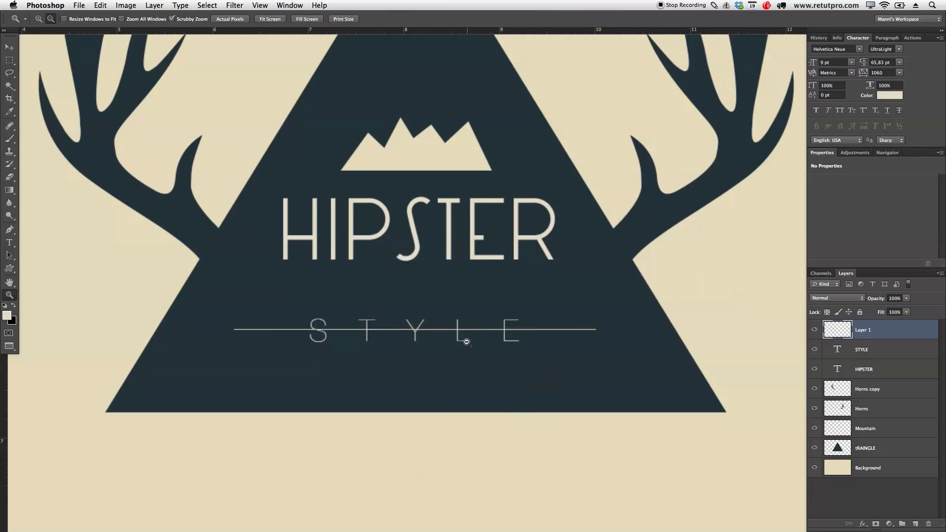
pyautogui.press('m')
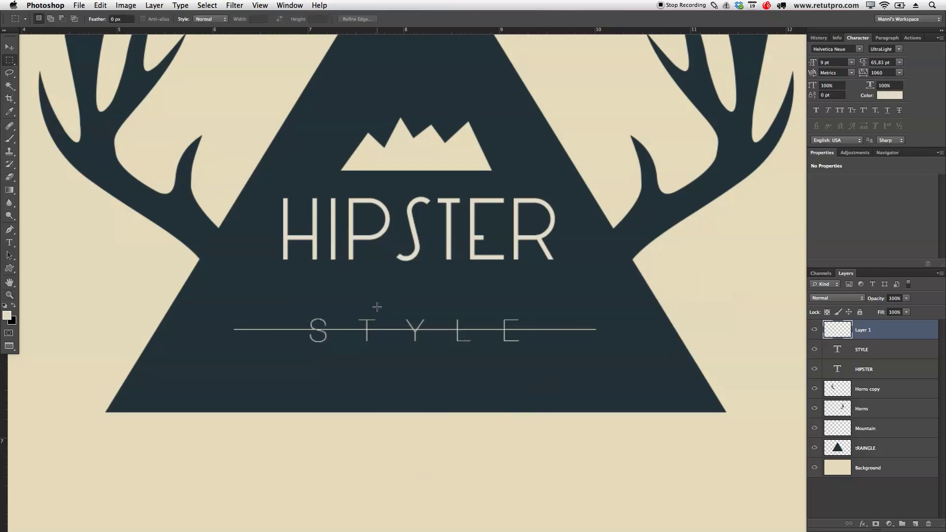
pyautogui.rightClick(15, 61)
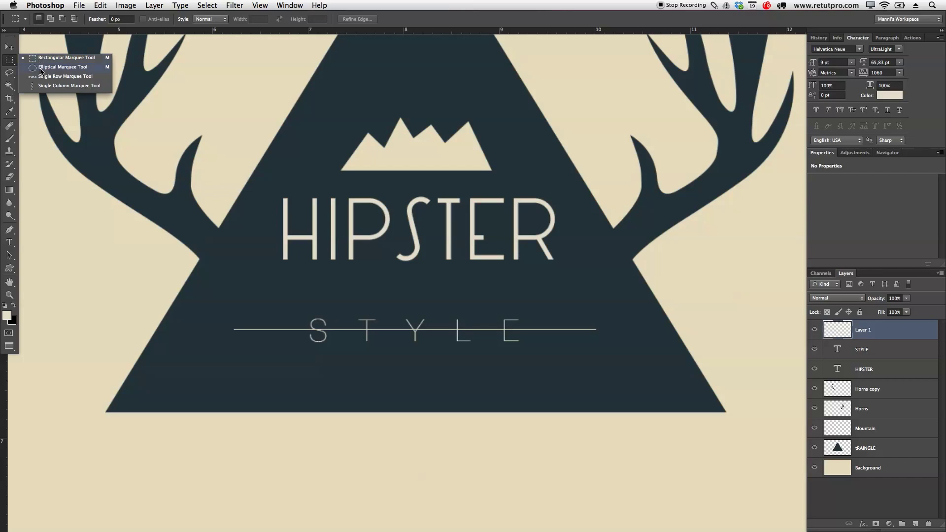
pyautogui.click(64, 58)
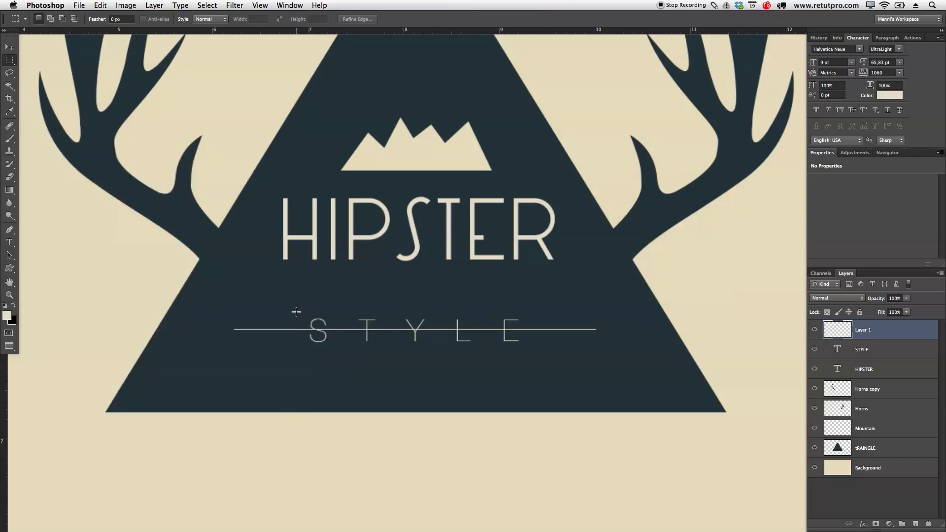
pyautogui.moveTo(298, 312); pyautogui.dragTo(532, 350)
pyautogui.click(525, 332)
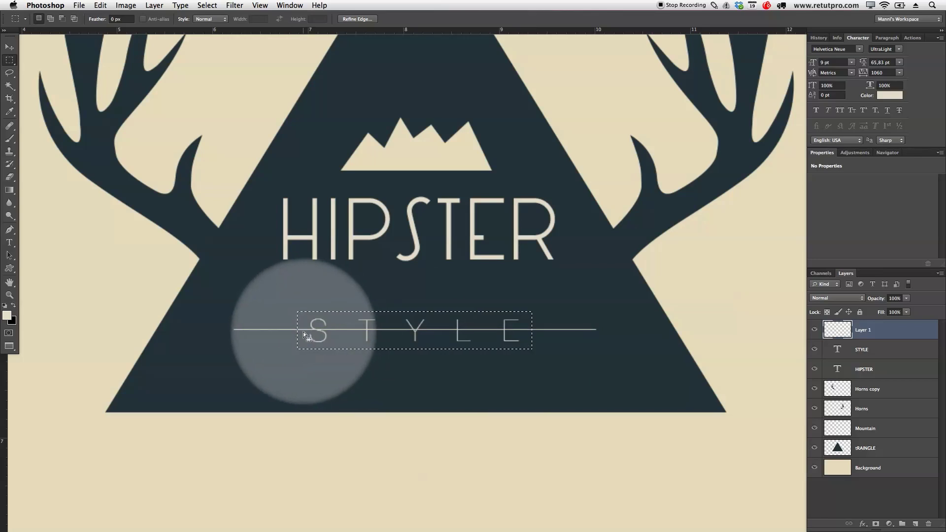
pyautogui.press('Delete')
pyautogui.hotkey('ctrl', 'd')
# Select the STYLE text layer and nudge it slightly left to balance it between the two line segments.
pyautogui.press('z')
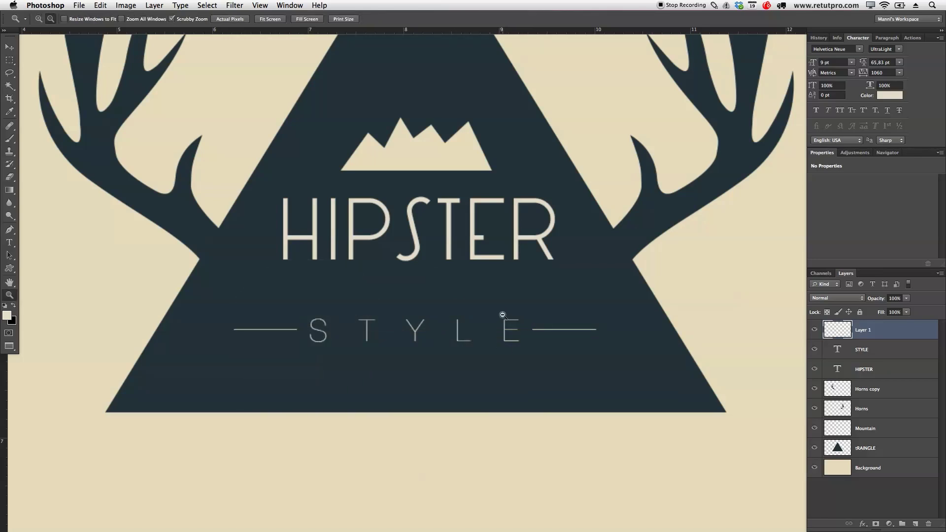
pyautogui.keyDown('alt'); pyautogui.click(494, 317); pyautogui.keyUp('alt')
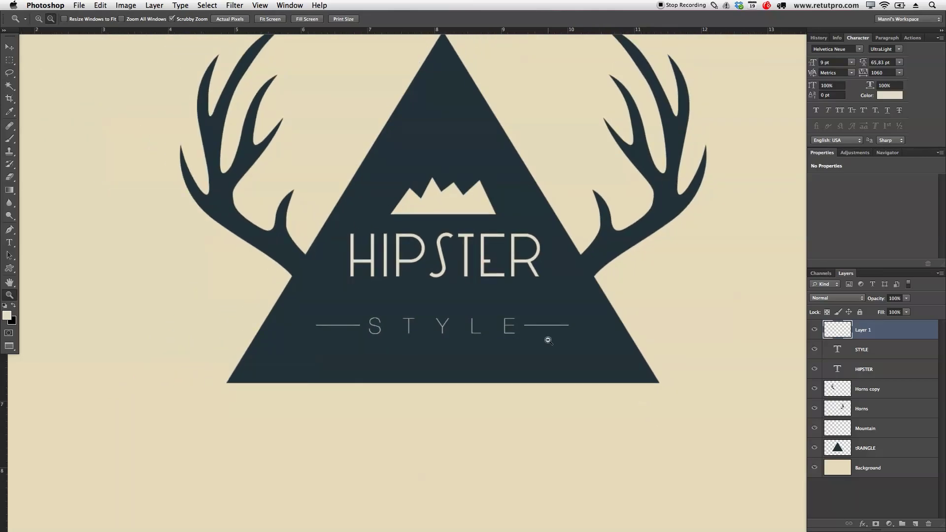
pyautogui.keyDown('alt'); pyautogui.click(548, 340); pyautogui.keyUp('alt')
pyautogui.keyDown('alt'); pyautogui.click(543, 323); pyautogui.keyUp('alt')
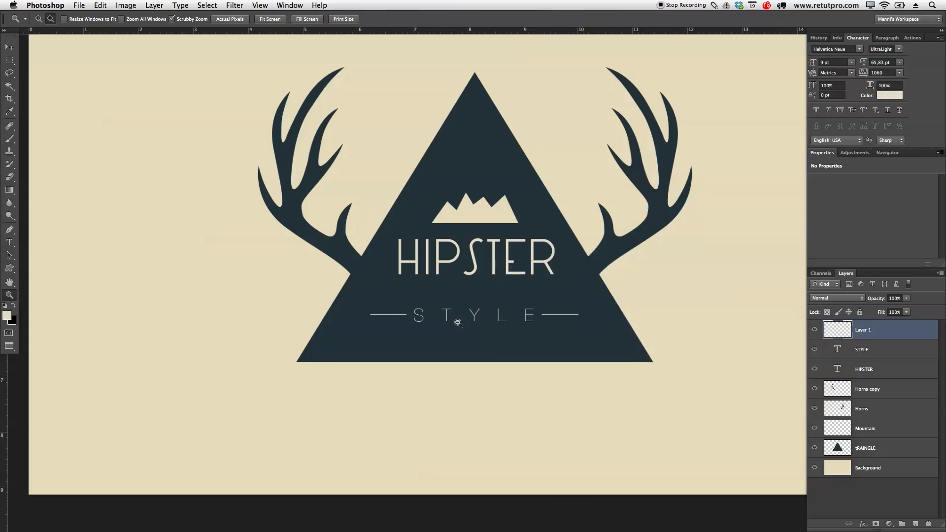
pyautogui.click(875, 350)
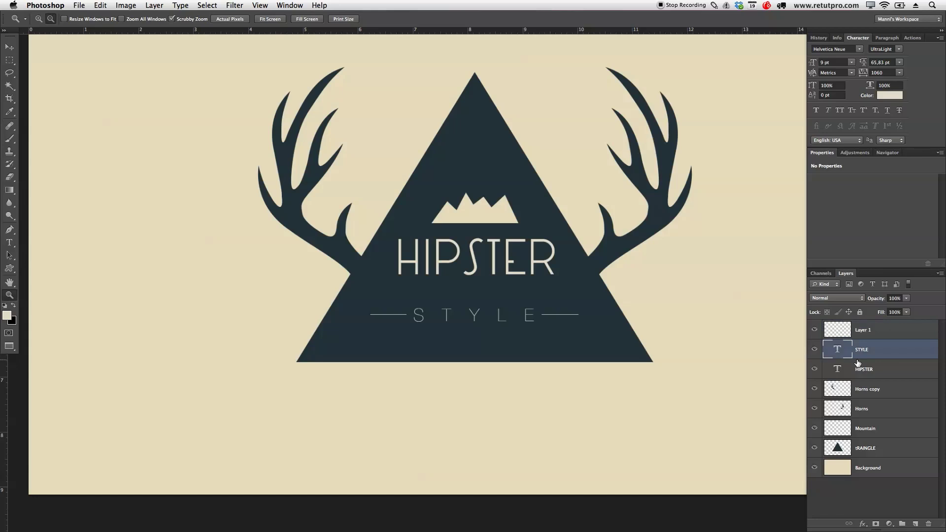
pyautogui.press('v')
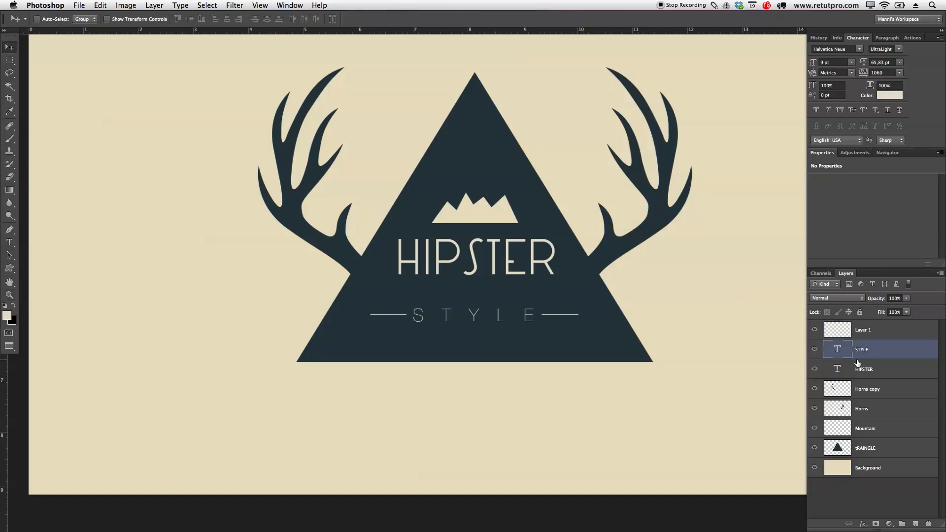
pyautogui.press('z')
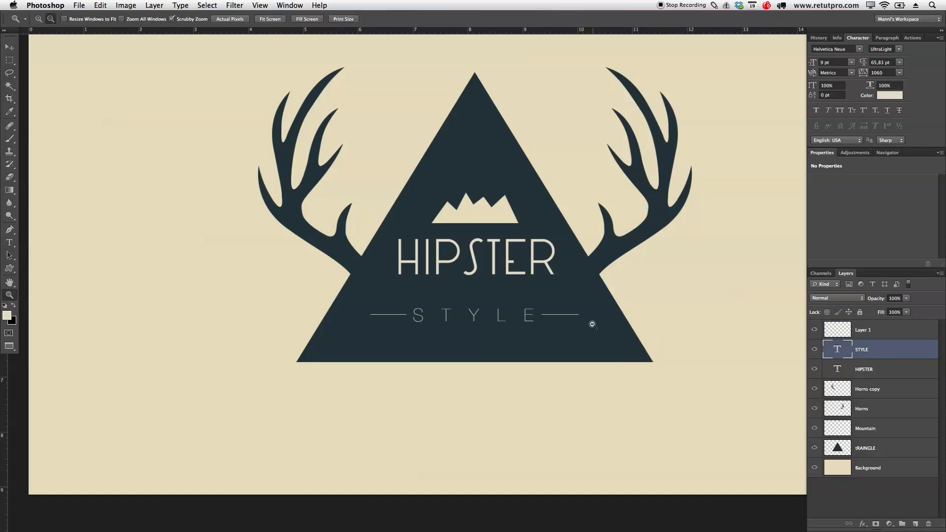
pyautogui.keyDown('alt'); pyautogui.click(578, 321); pyautogui.keyUp('alt')
pyautogui.keyDown('alt'); pyautogui.click(574, 320); pyautogui.keyUp('alt')
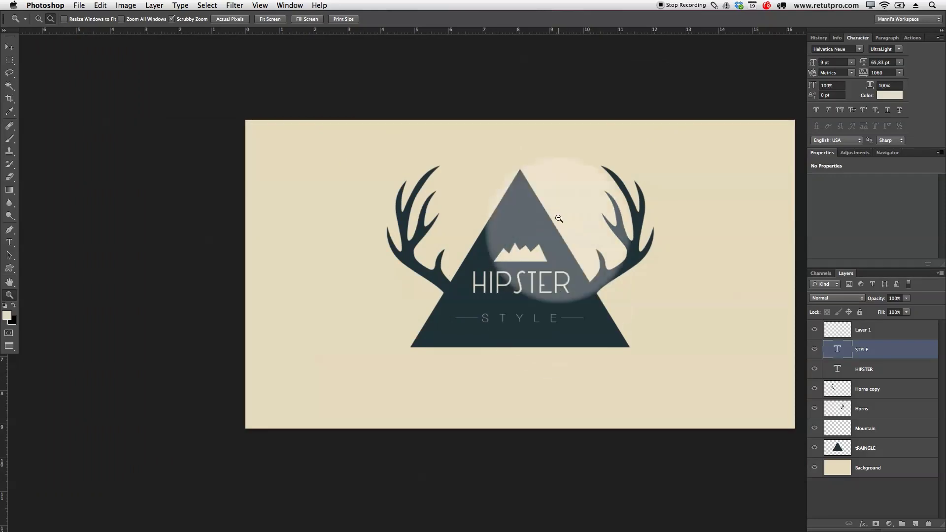
pyautogui.click(522, 304)
pyautogui.click(522, 304)
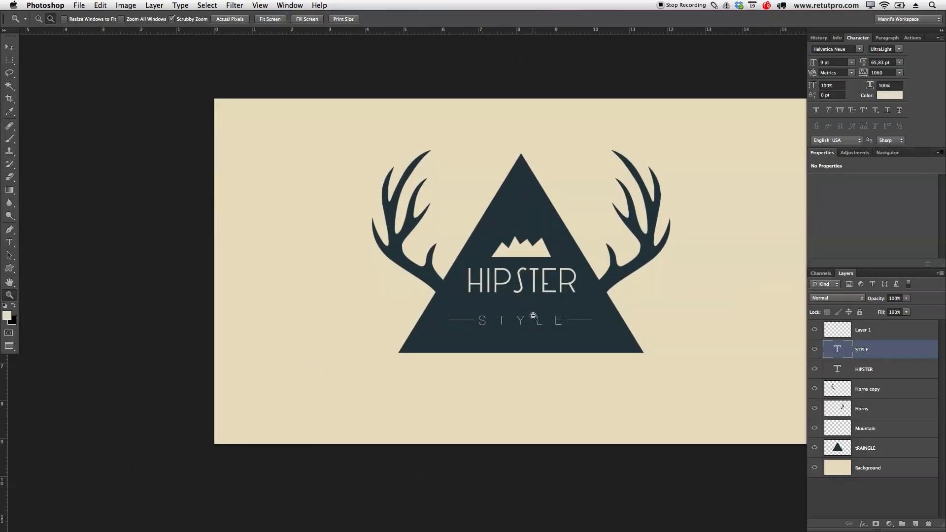
# Add a Stroke layer style to the tRAINGLE layer, positioned Inside with a size of 6 px.
pyautogui.moveTo(562, 308); pyautogui.dragTo(535, 307)
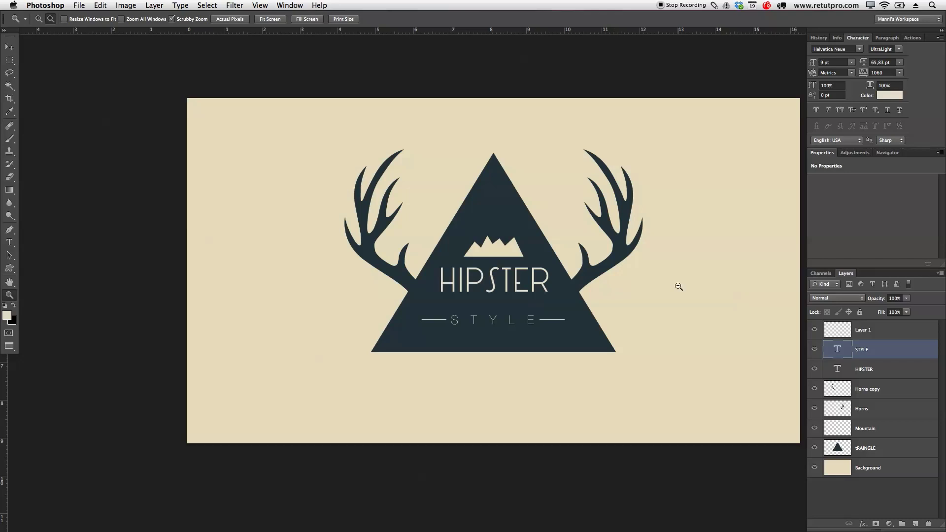
pyautogui.click(875, 451)
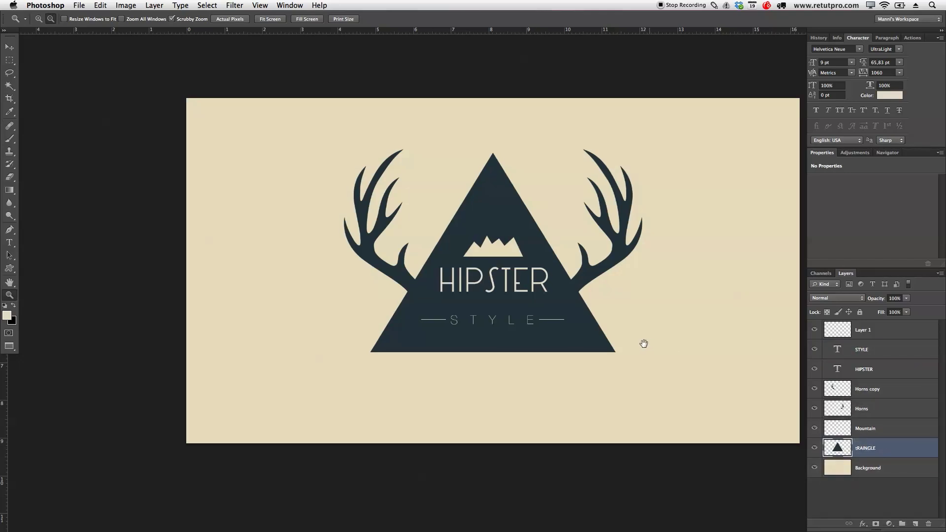
pyautogui.moveTo(649, 344); pyautogui.dragTo(611, 331)
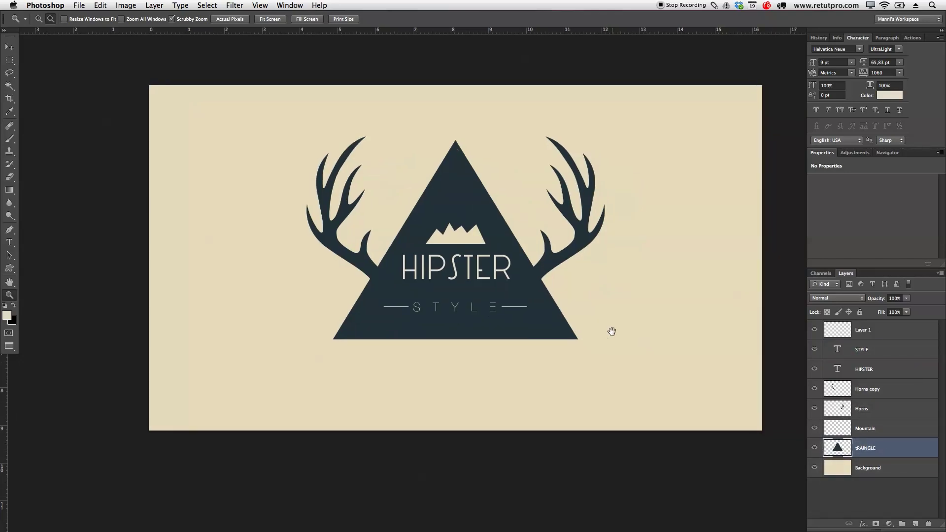
pyautogui.doubleClick(893, 452)
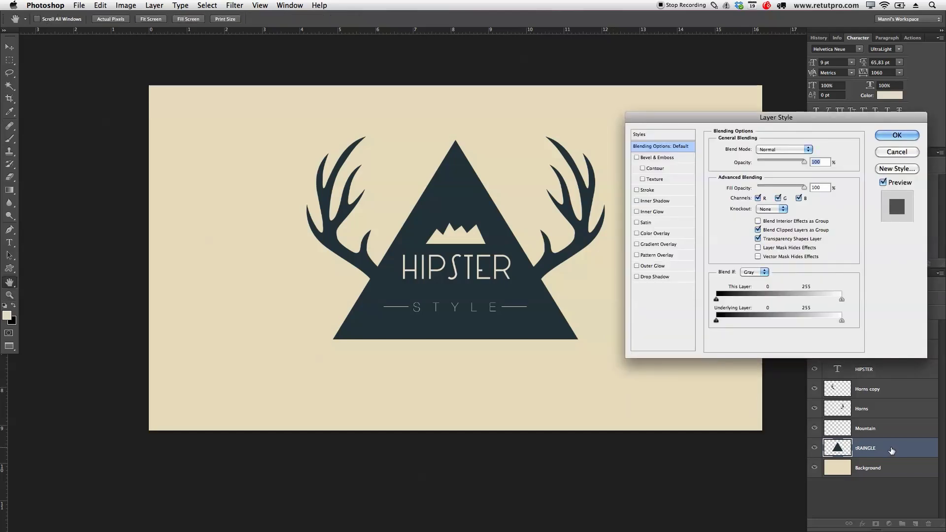
pyautogui.click(646, 190)
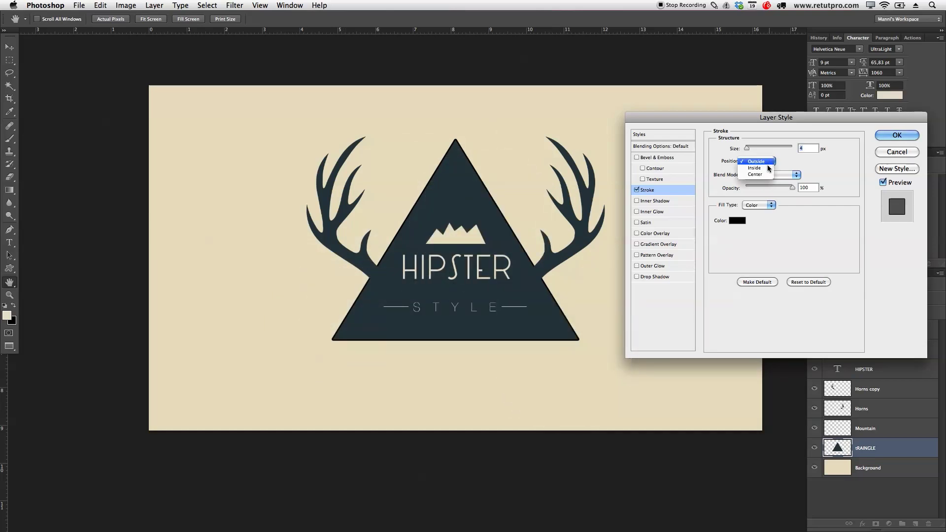
pyautogui.click(766, 168)
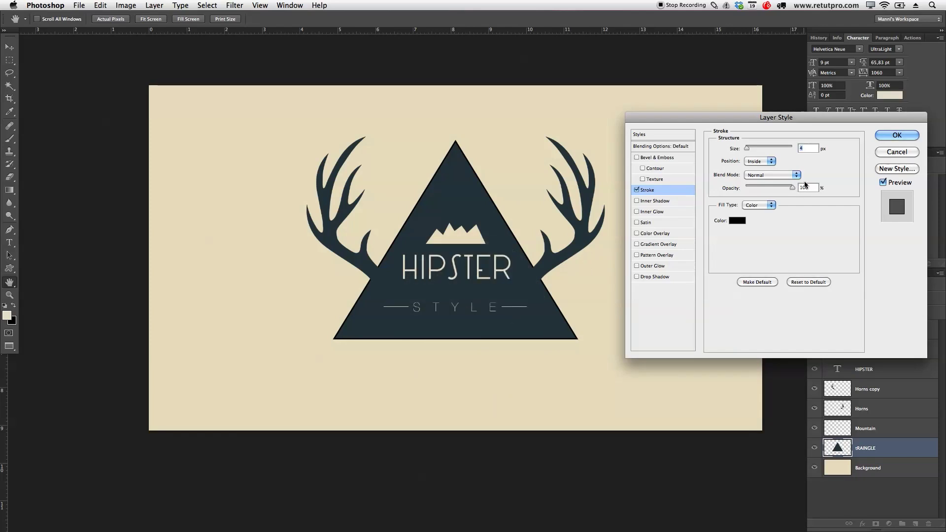
pyautogui.write('6')
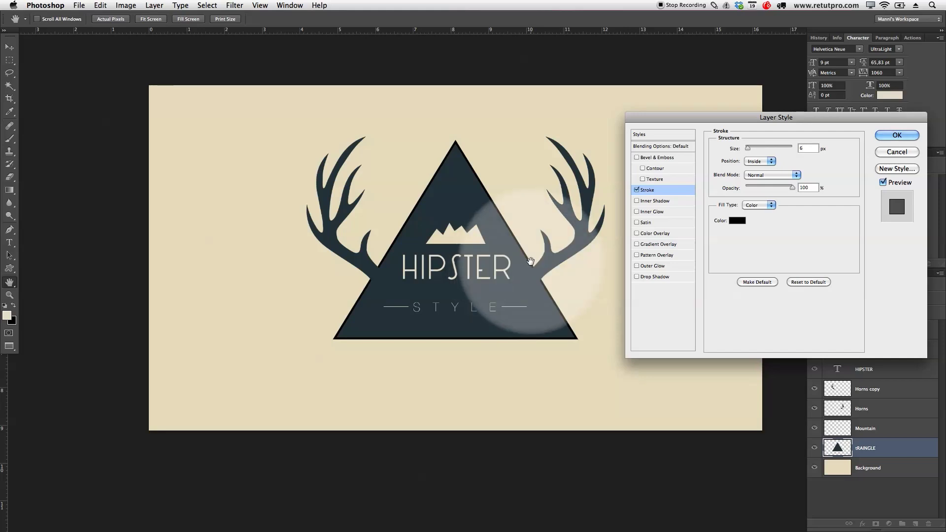
# Set the triangle's stroke color to the canvas beige e8dfc3 sampled from the background, and apply the layer style.
pyautogui.click(737, 221)
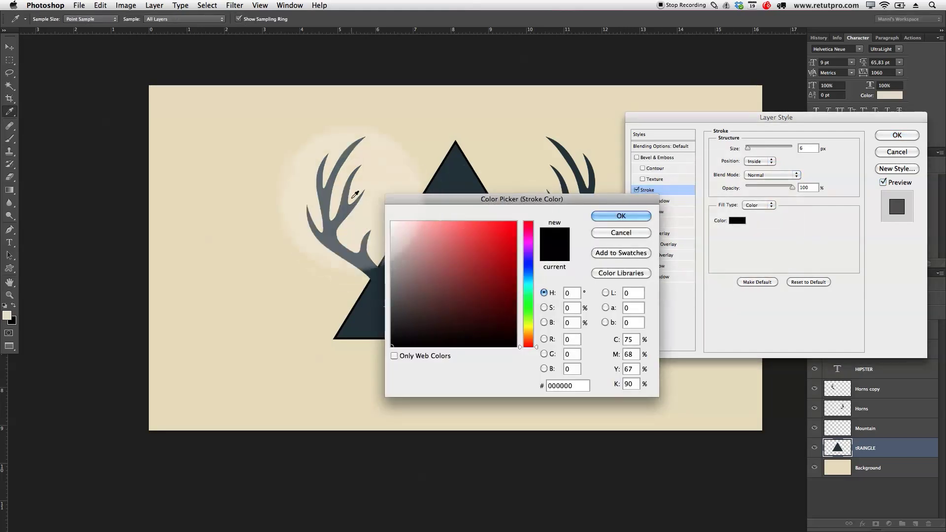
pyautogui.click(268, 258)
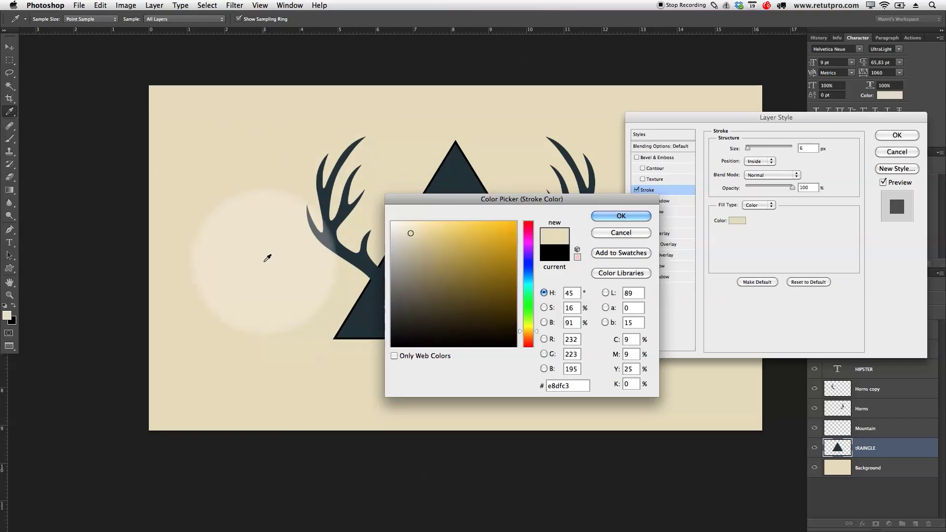
pyautogui.click(625, 217)
pyautogui.press('Return')
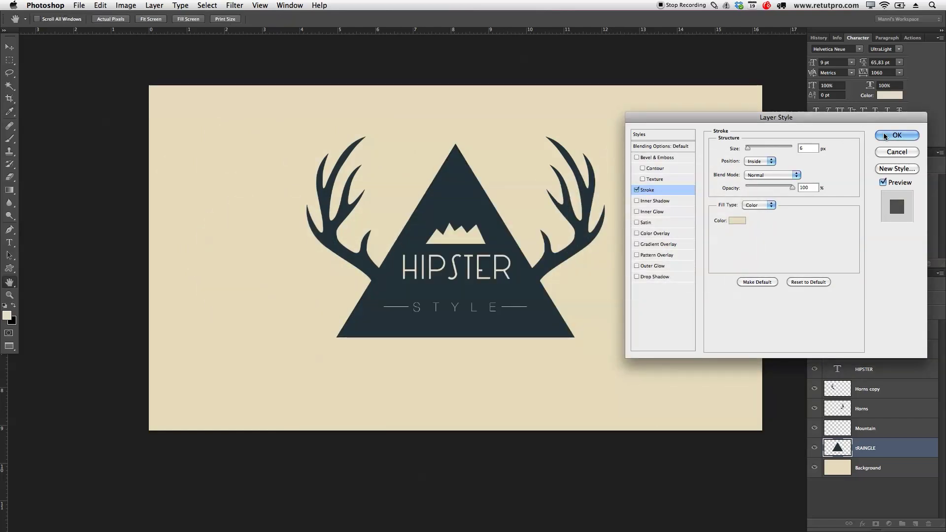
# Duplicate the tRAINGLE layer, hide the copy's effects, and place the copy directly beneath the original triangle.
pyautogui.press('z')
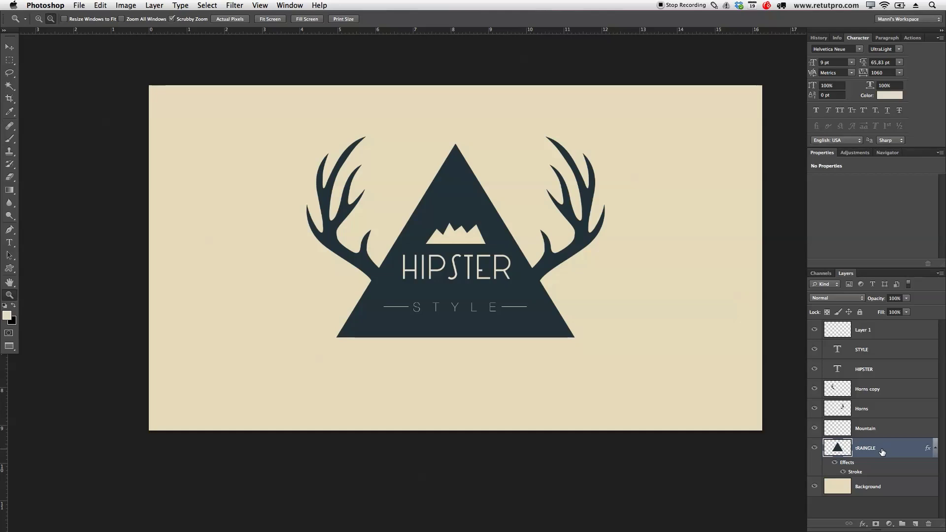
pyautogui.press('super+j')
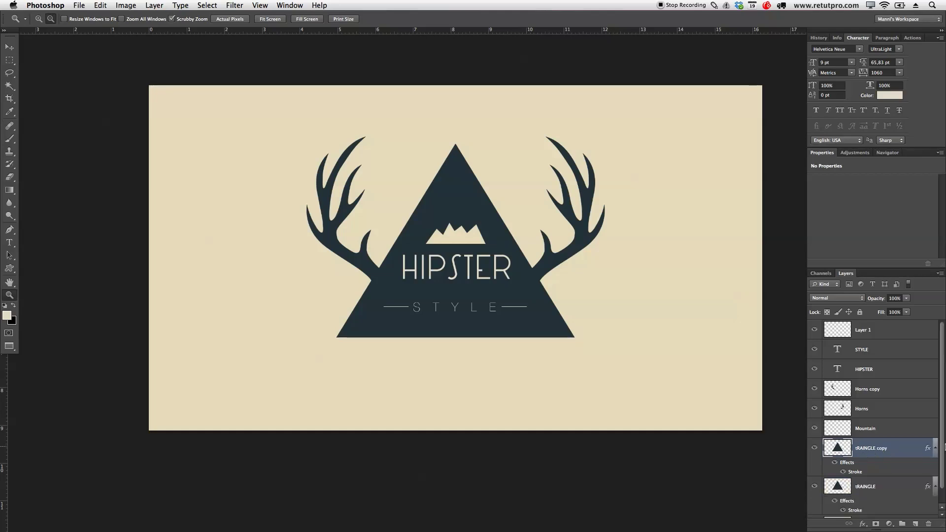
pyautogui.moveTo(890, 272); pyautogui.dragTo(891, 202)
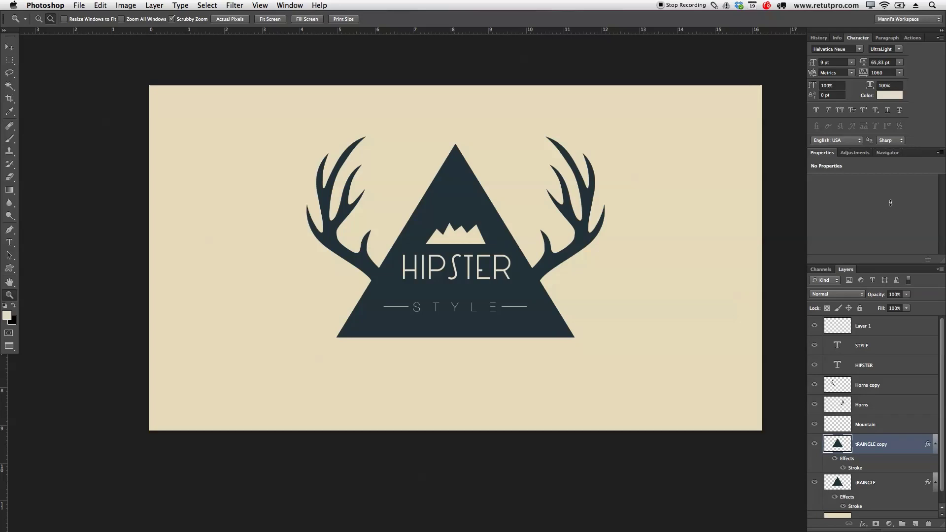
pyautogui.scroll(-1, 945, 461)
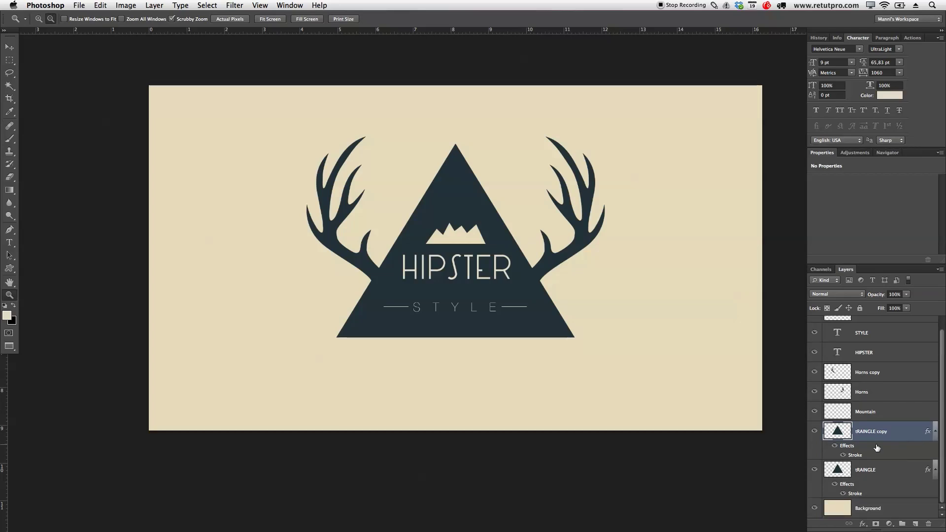
pyautogui.click(841, 450)
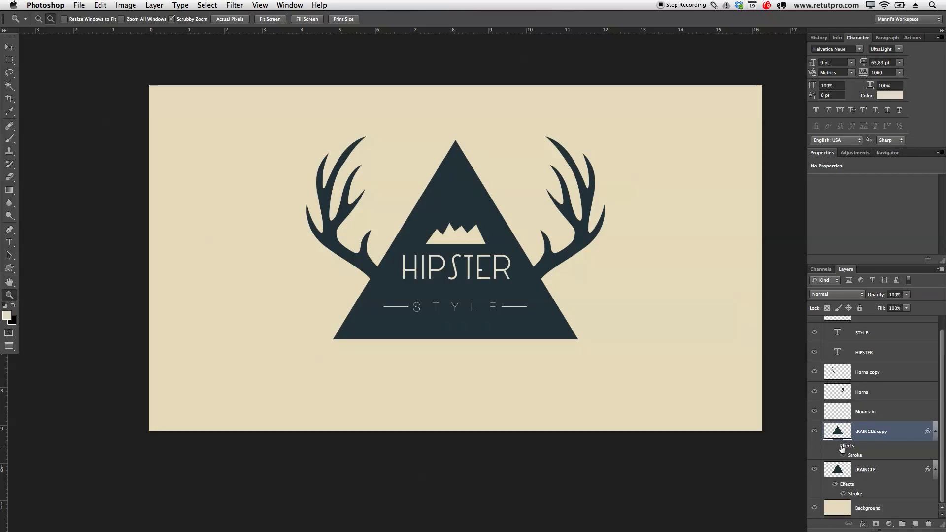
pyautogui.moveTo(839, 434); pyautogui.dragTo(867, 499)
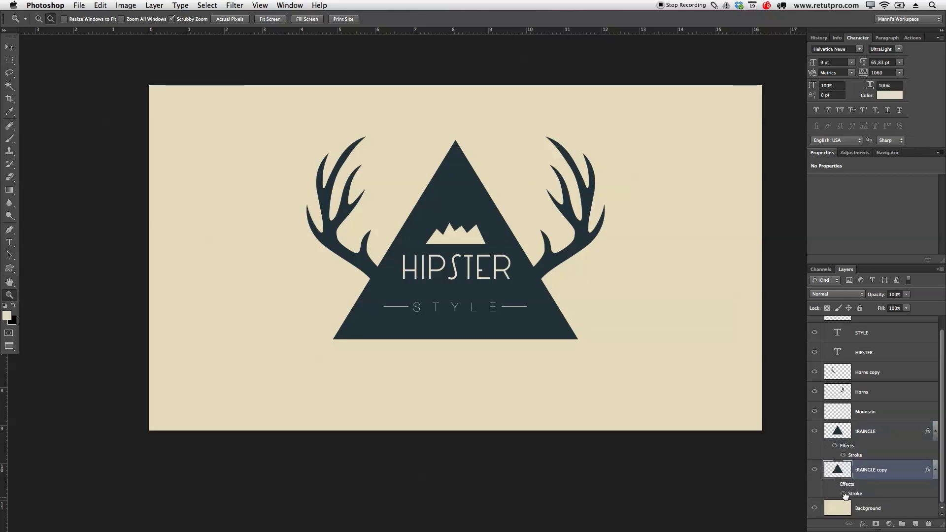
# Rasterize the layer style of the copied triangle and enlarge it to about 105% in width and height.
pyautogui.rightClick(882, 471)
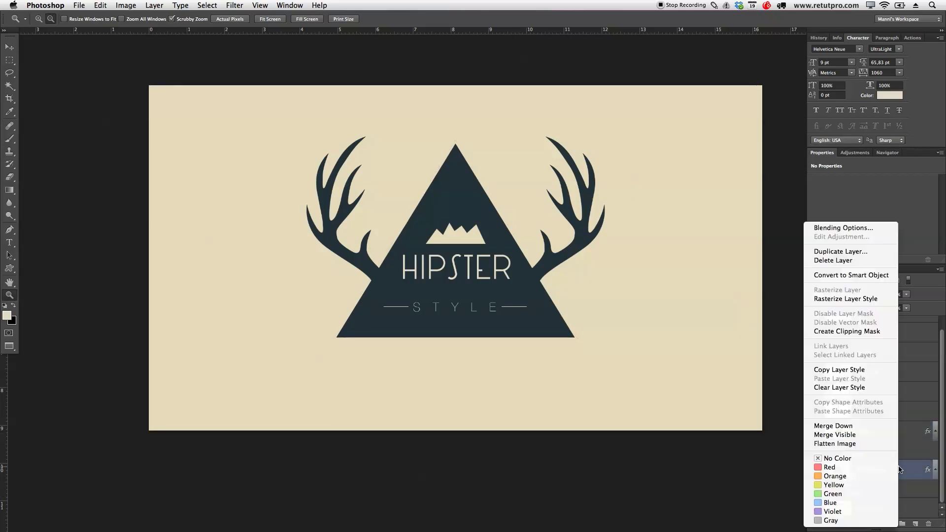
pyautogui.click(862, 299)
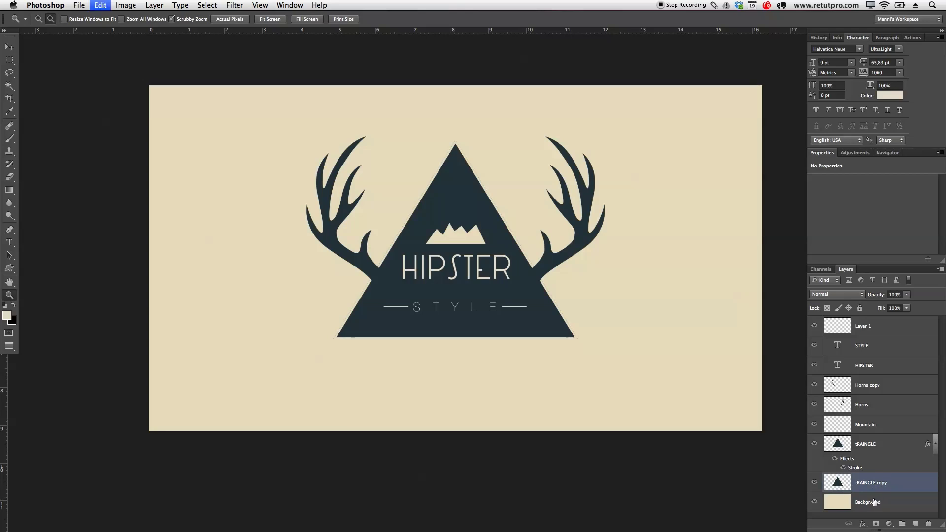
pyautogui.press('super+t')
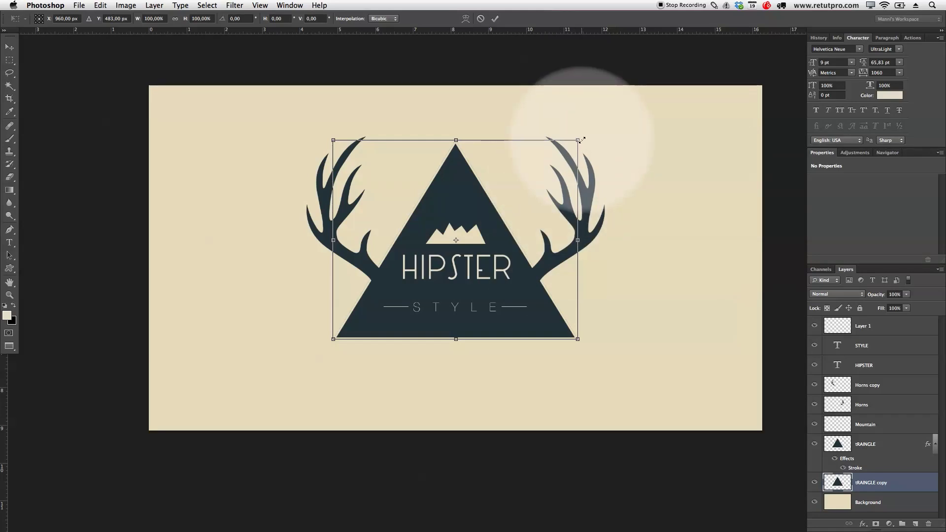
pyautogui.moveTo(579, 140); pyautogui.dragTo(590, 130)
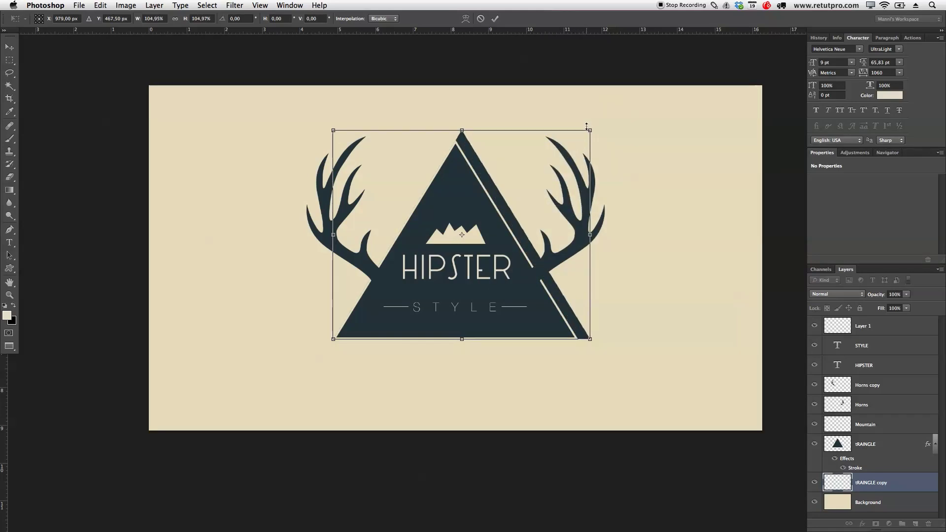
pyautogui.click(496, 22)
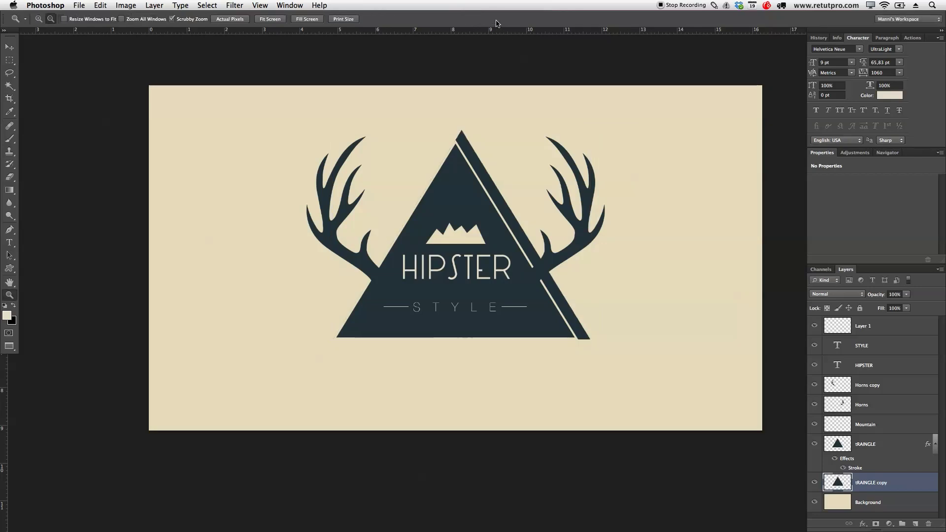
# Nudge the enlarged triangle copy left and down to center it behind the original as an even dark border.
pyautogui.press('Left')
pyautogui.press('Left')
pyautogui.press('Left')
pyautogui.press('Left')
pyautogui.press('Left')
pyautogui.press('Left')
pyautogui.press('Left')
pyautogui.press('Left')
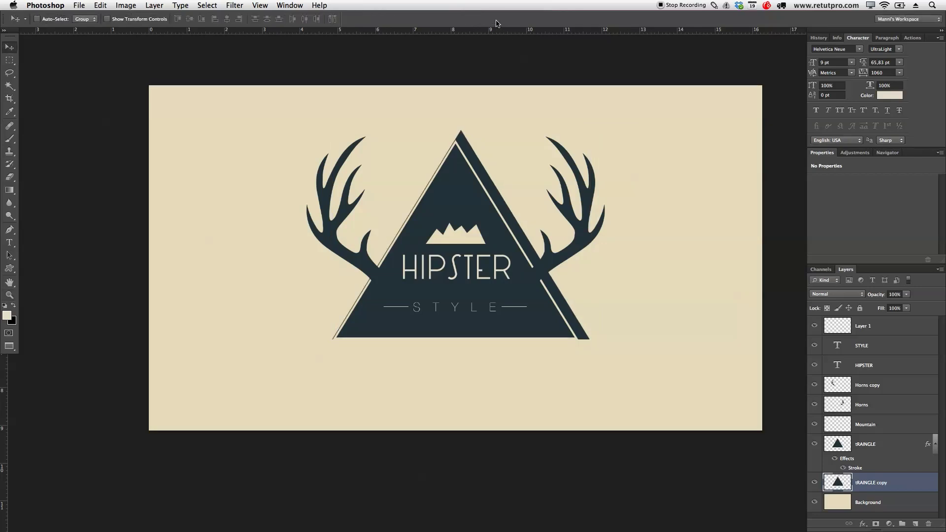
pyautogui.press('Down')
pyautogui.press('Down')
pyautogui.press('Down')
pyautogui.press('Down')
pyautogui.press('Down')
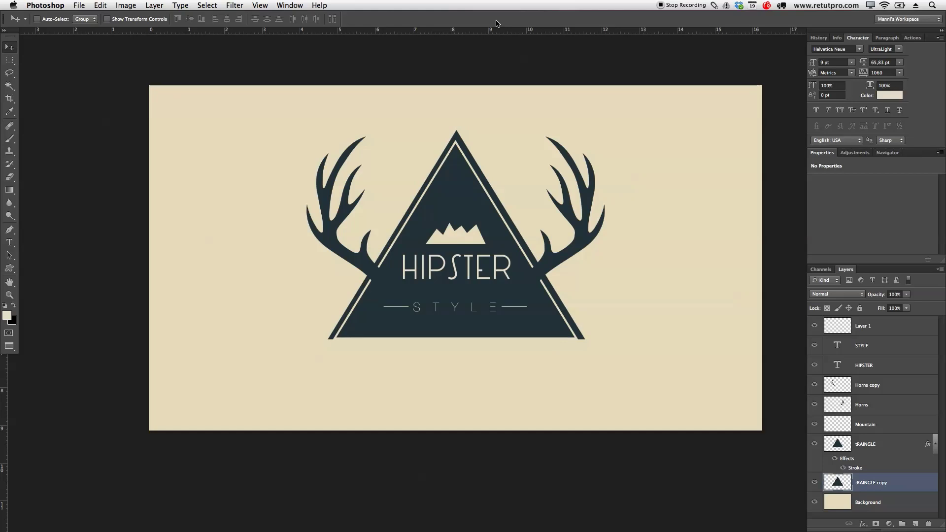
pyautogui.press('Down')
pyautogui.press('Down')
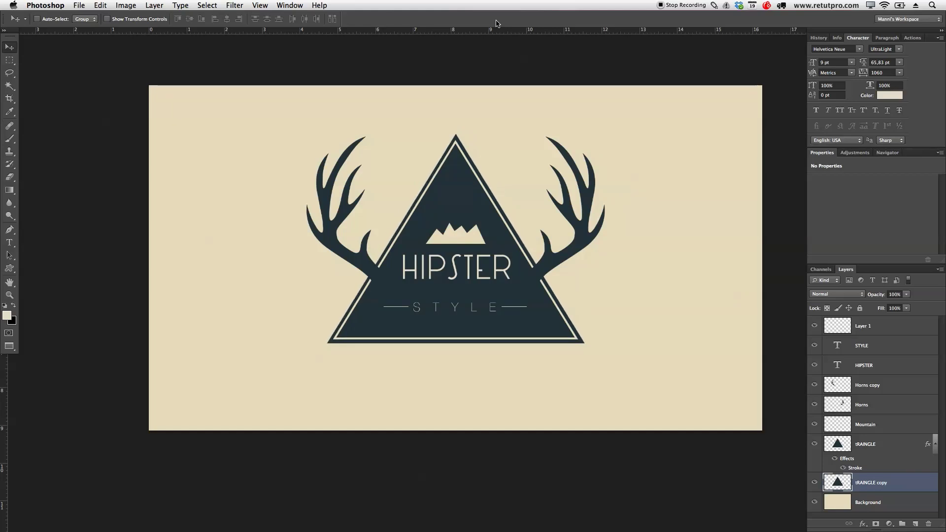
pyautogui.press('Up')
pyautogui.press('Up')
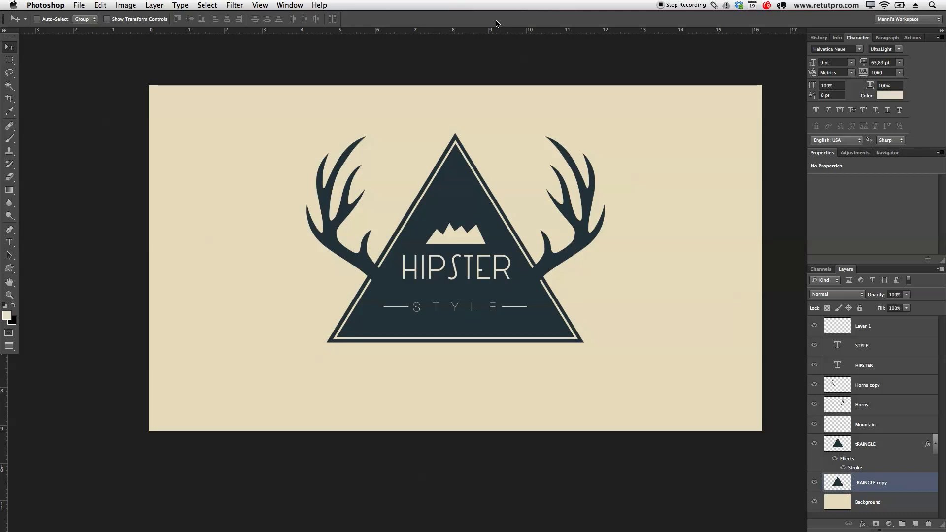
# Enlarge the triangle copy very slightly to even out the dark border around the beige outline.
pyautogui.hotkey('ctrl', 't')
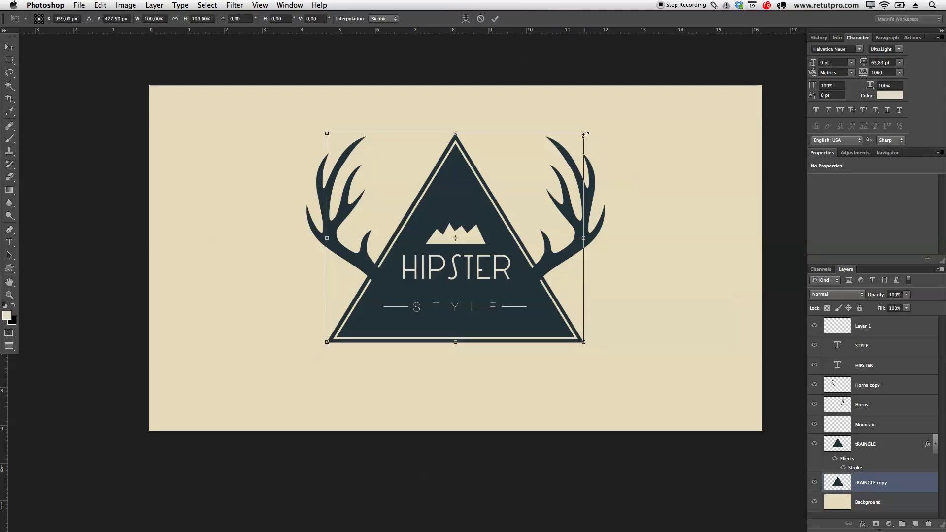
pyautogui.moveTo(584, 133); pyautogui.dragTo(585, 132)
pyautogui.press('Return')
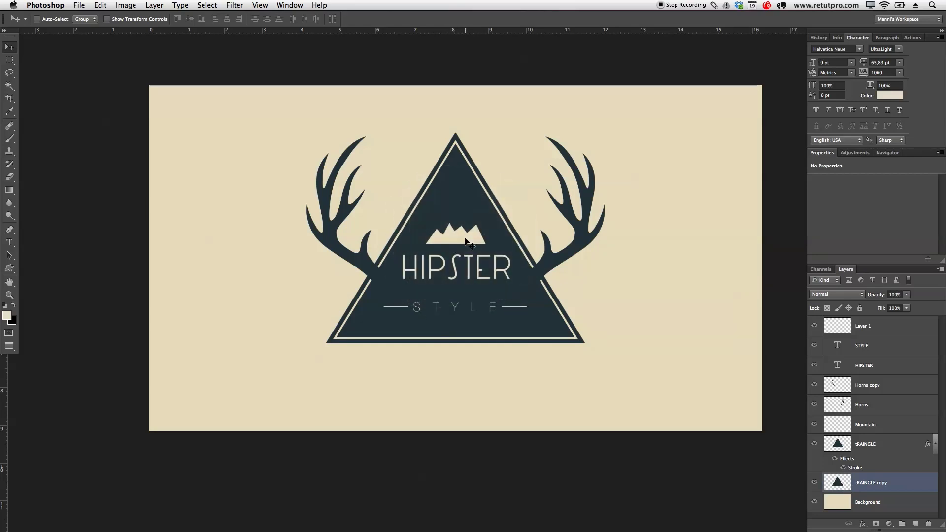
# Select the Mountain and HIPSTER layers together and move them down, closer to the word STYLE.
pyautogui.click(882, 424)
pyautogui.click(877, 374)
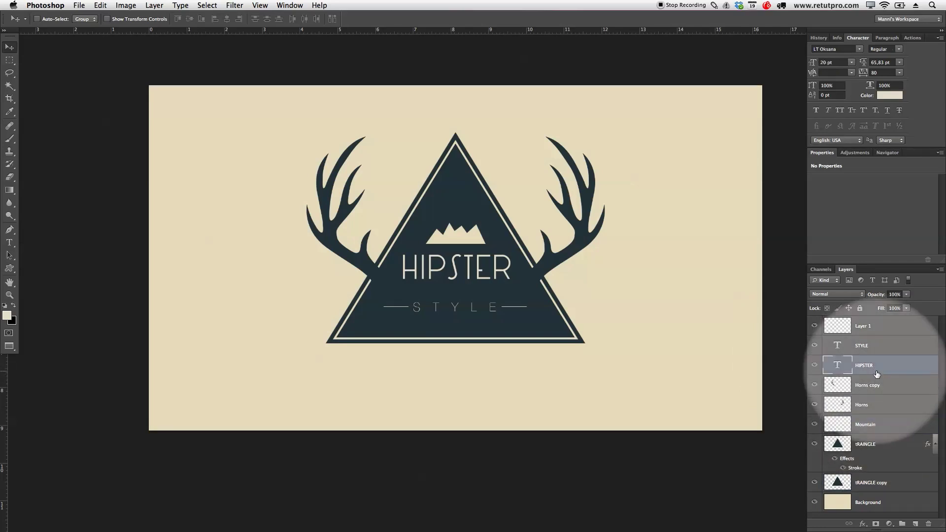
pyautogui.keyDown('shift'); pyautogui.click(880, 425); pyautogui.keyUp('shift')
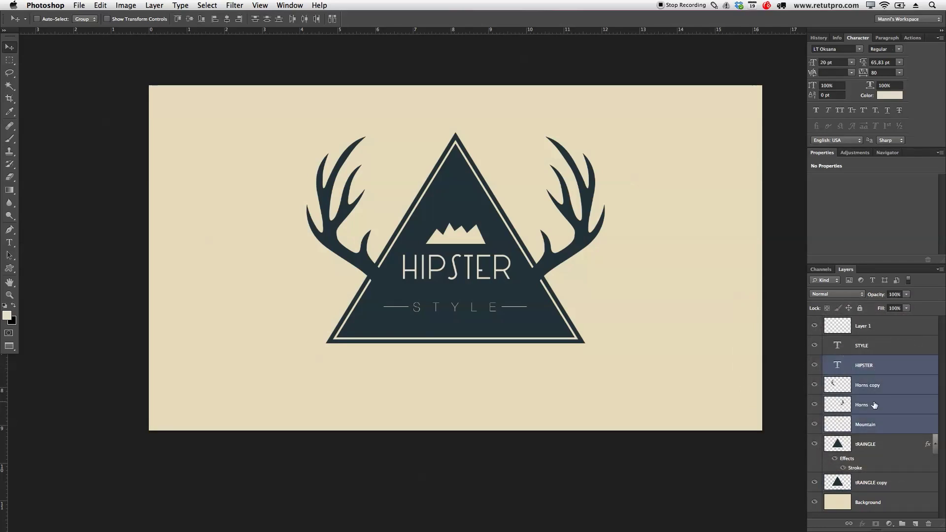
pyautogui.click(907, 426)
pyautogui.keyDown('super'); pyautogui.click(894, 367); pyautogui.keyUp('super')
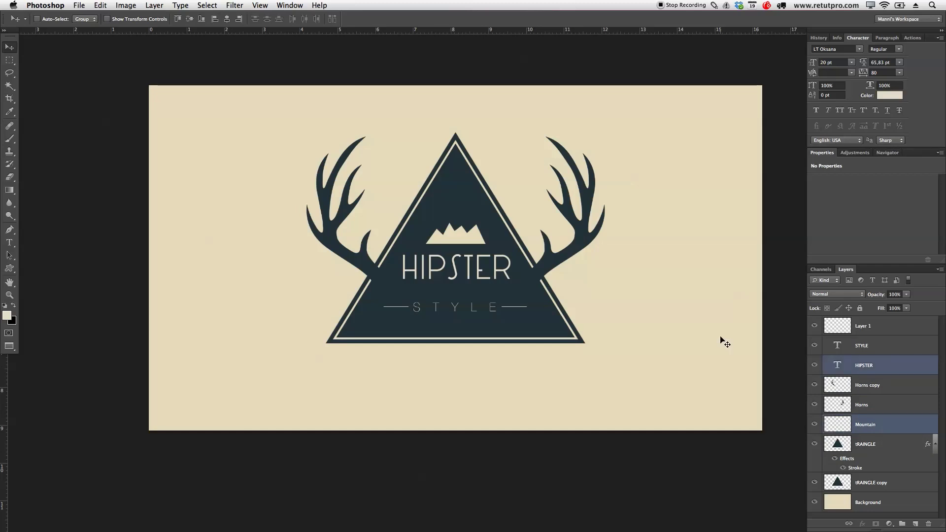
pyautogui.moveTo(483, 266); pyautogui.dragTo(482, 262)
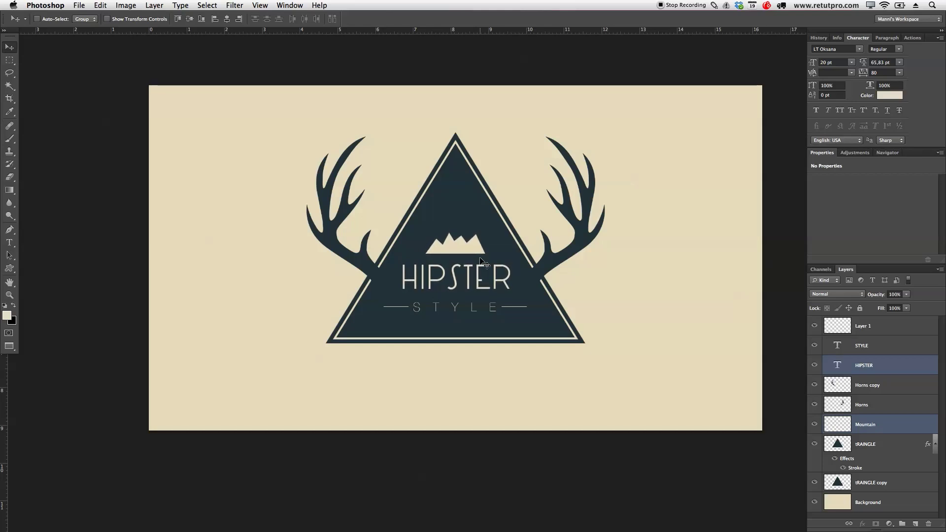
# Group every layer above the Background, from Layer 1 down to the tRAINGLE copy, and name the group Logo.
pyautogui.press('z')
pyautogui.keyDown('alt'); pyautogui.click(488, 263); pyautogui.keyUp('alt')
pyautogui.keyDown('alt'); pyautogui.click(488, 264); pyautogui.keyUp('alt')
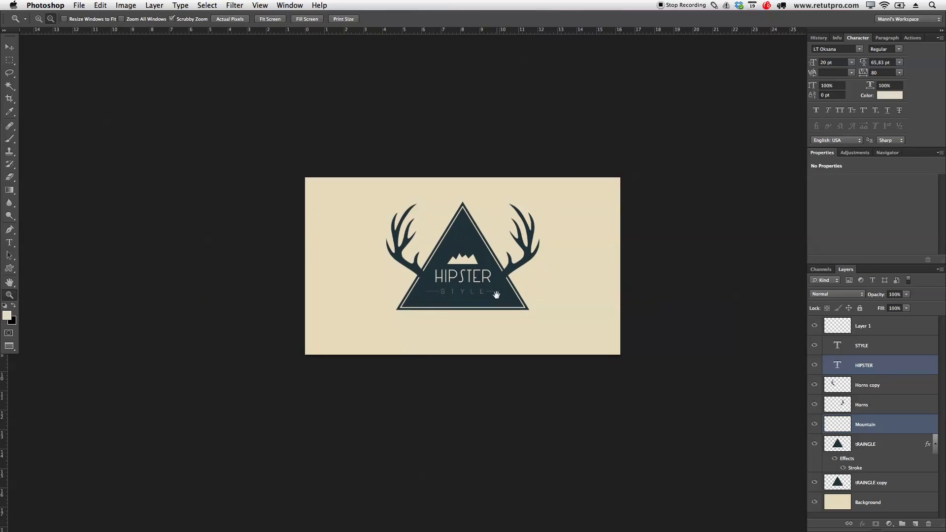
pyautogui.click(502, 285)
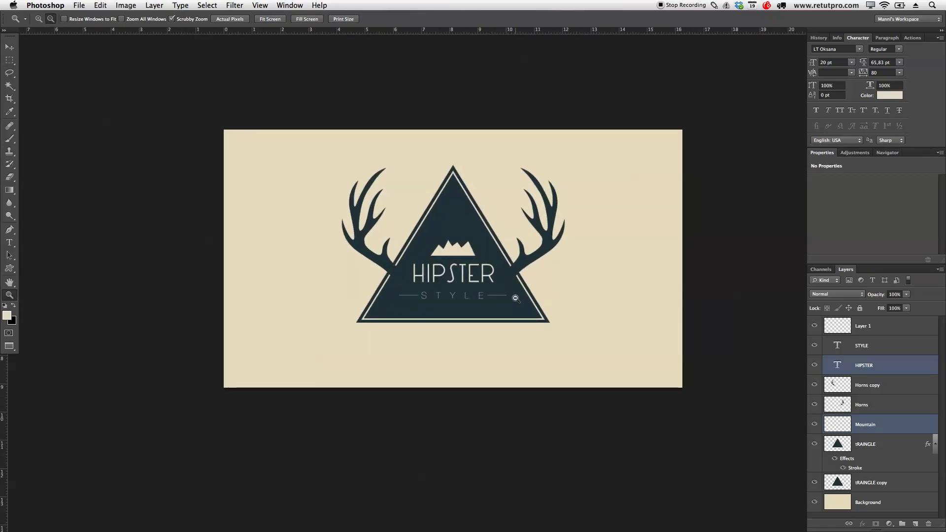
pyautogui.click(491, 319)
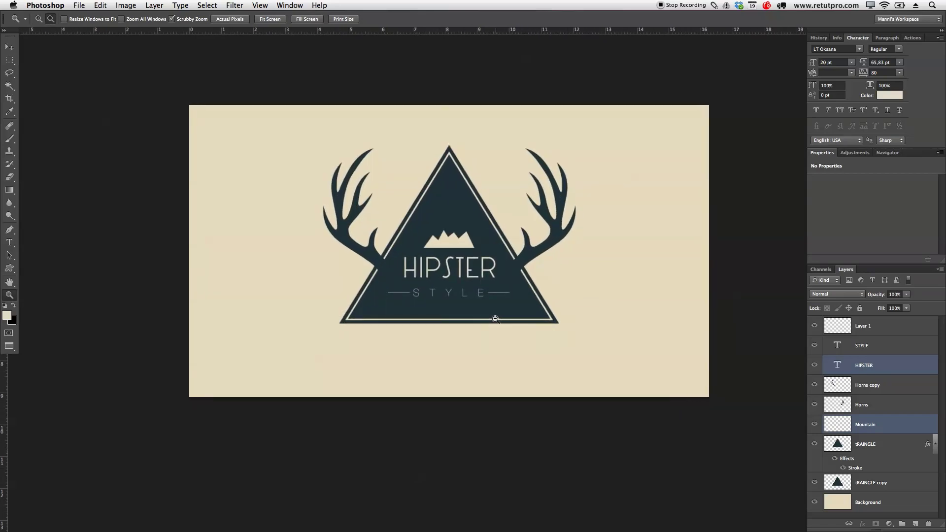
pyautogui.click(901, 336)
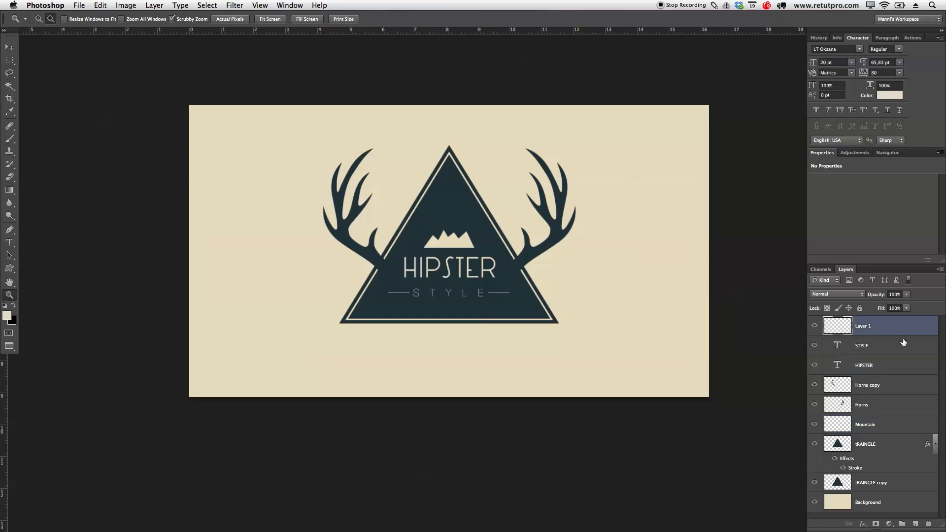
pyautogui.keyDown('shift'); pyautogui.click(895, 483); pyautogui.keyUp('shift')
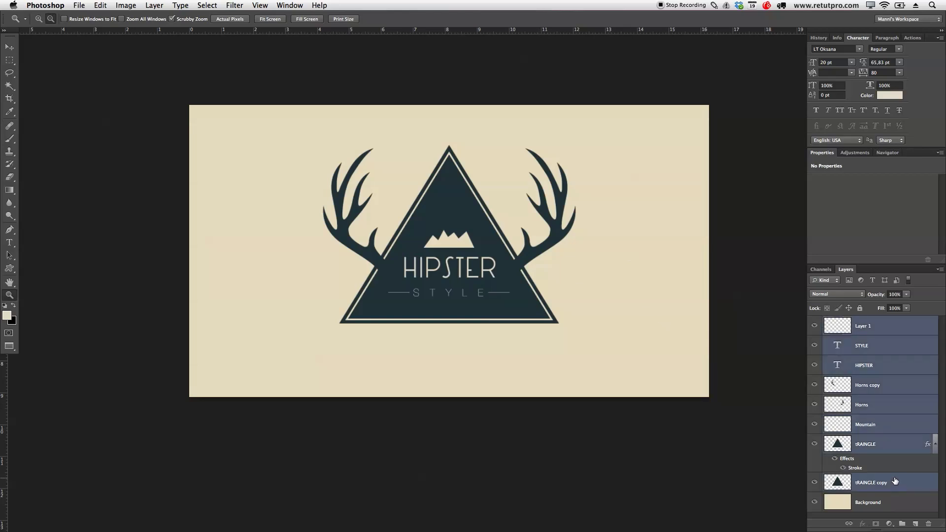
pyautogui.press('super+g')
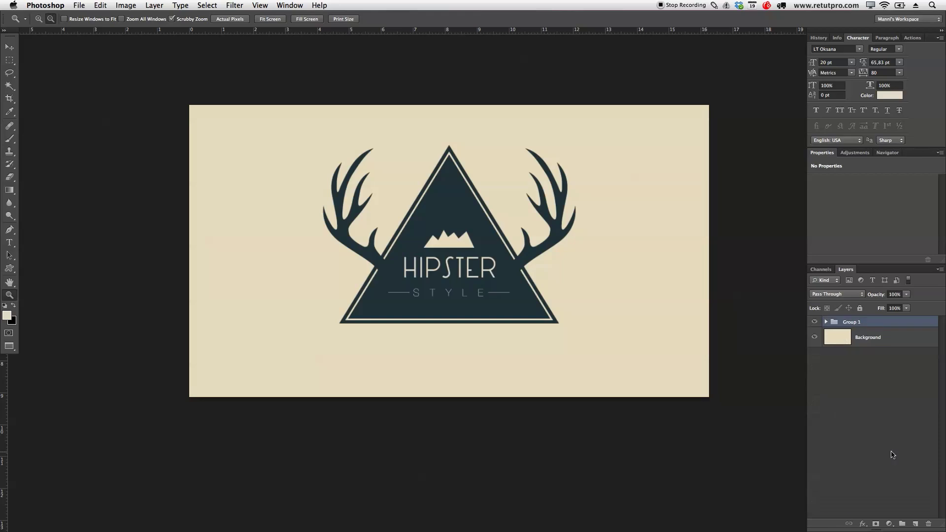
pyautogui.doubleClick(850, 322)
pyautogui.write('Logo')
pyautogui.press('Return')
# Expand the Logo group and try both antler layers, Horns copy and Horns, between tRAINGLE and tRAINGLE copy.
pyautogui.click(821, 322)
pyautogui.click(821, 321)
pyautogui.click(825, 322)
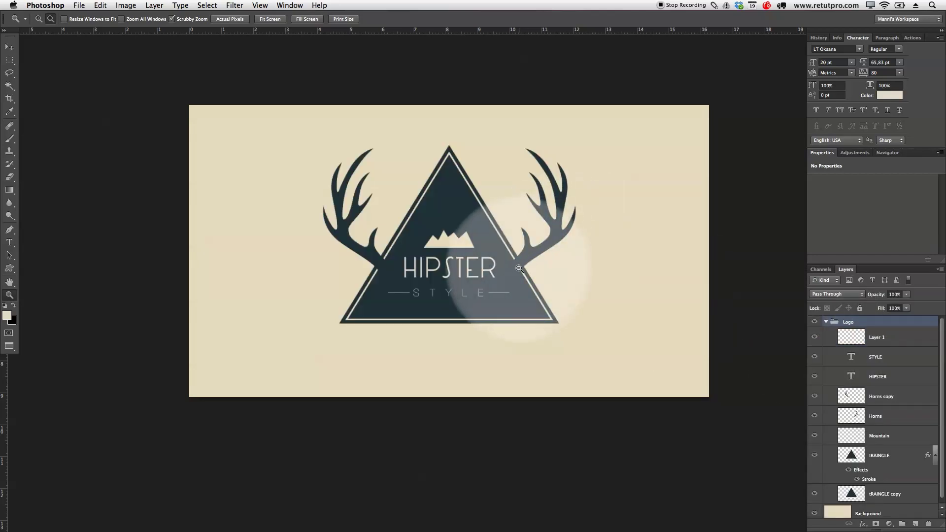
pyautogui.moveTo(856, 399); pyautogui.dragTo(870, 477)
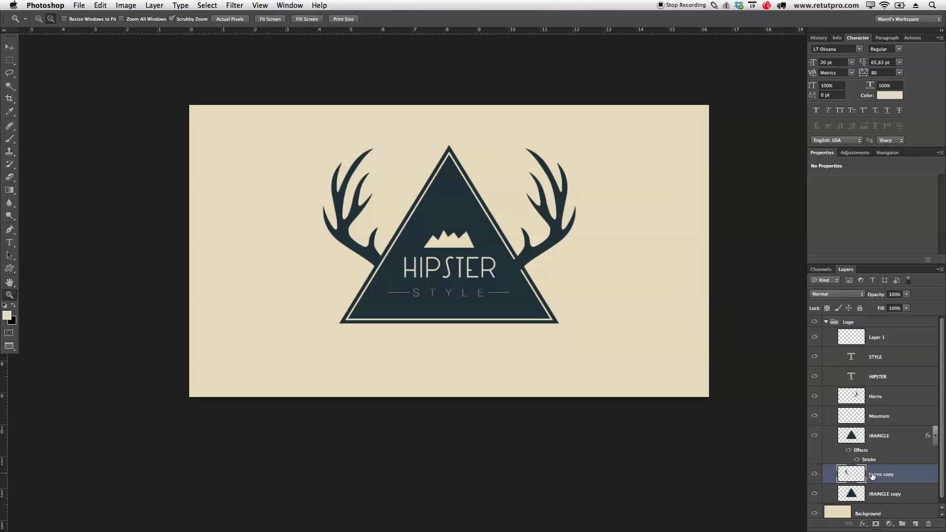
pyautogui.click(934, 436)
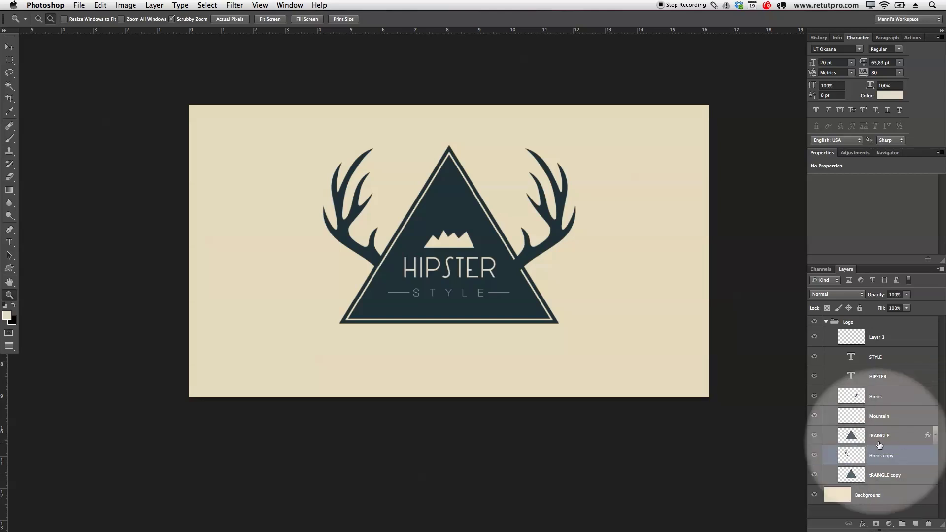
pyautogui.moveTo(853, 397); pyautogui.dragTo(860, 446)
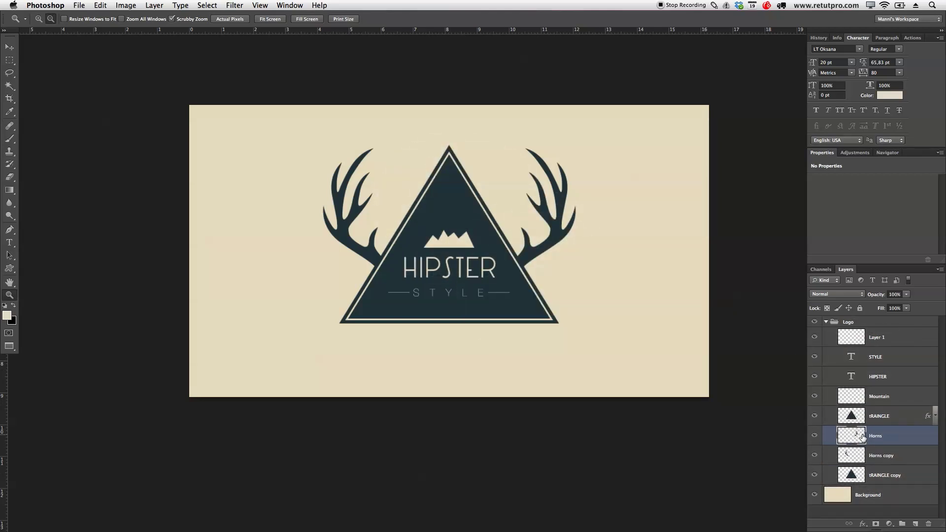
# Select the Horns and Horns copy layers together and move them above tRAINGLE, directly below the Mountain layer.
pyautogui.keyDown('shift'); pyautogui.click(874, 454); pyautogui.keyUp('shift')
pyautogui.moveTo(874, 455); pyautogui.dragTo(865, 408)
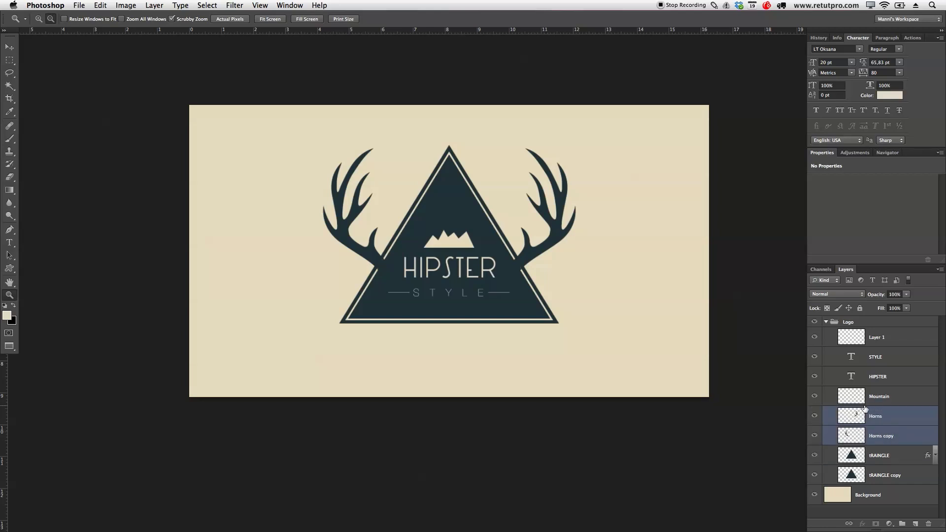